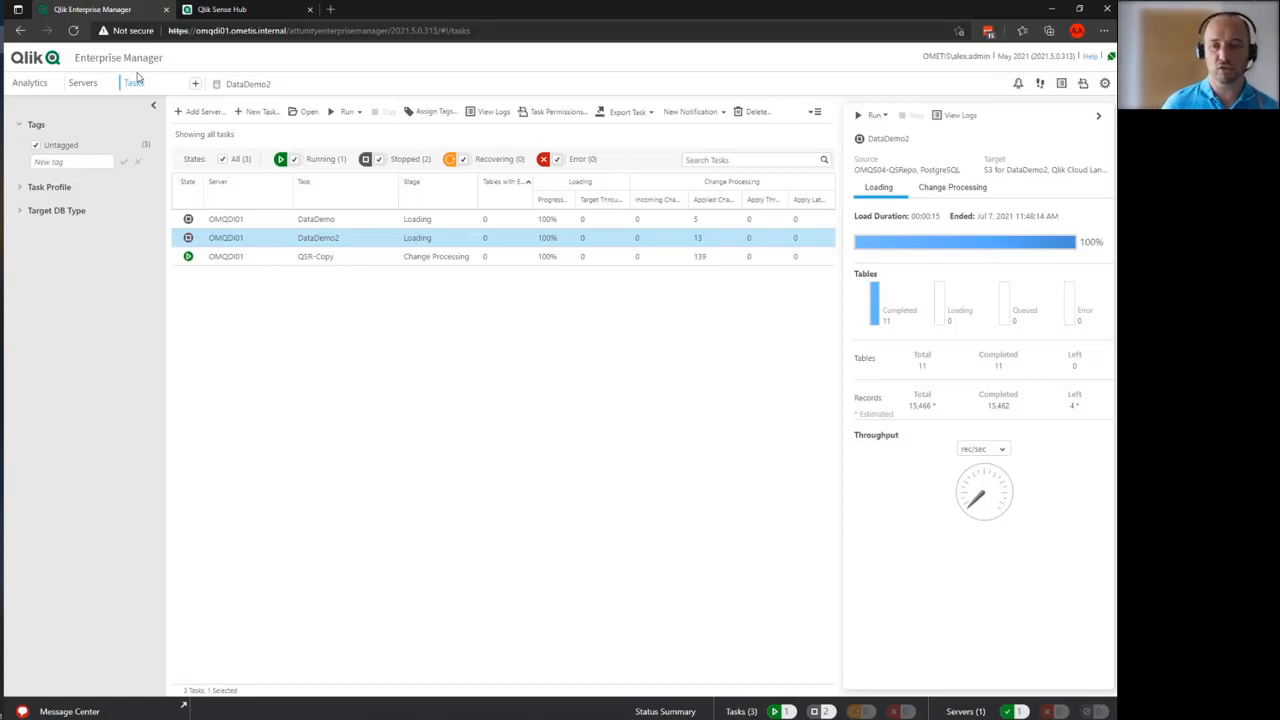
left_click_drag(193, 30, 290, 30)
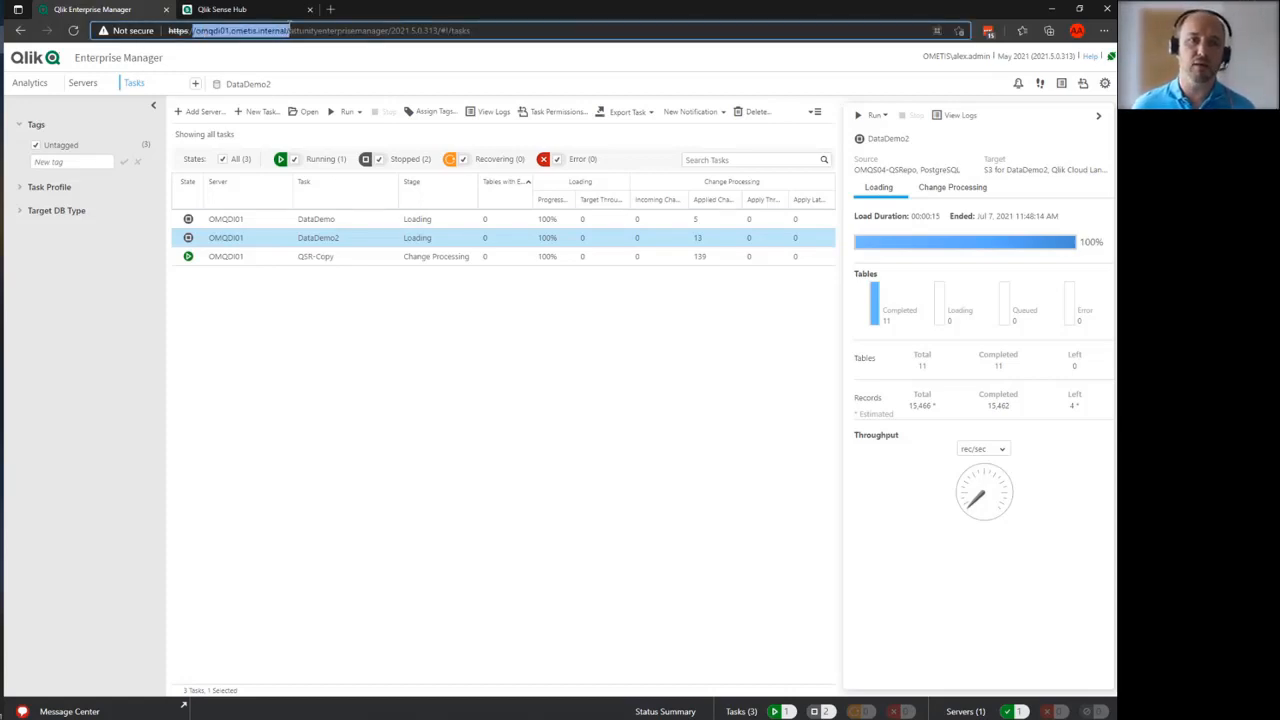
left_click(289, 30)
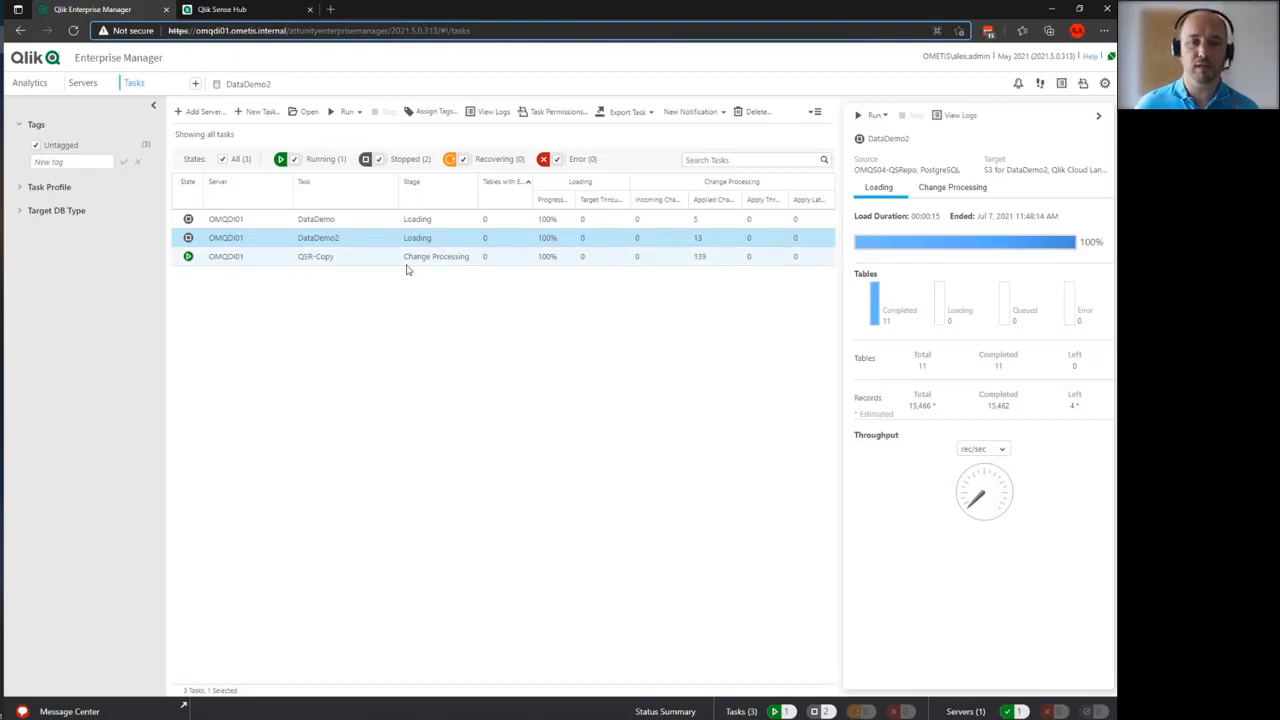
left_click(505, 349)
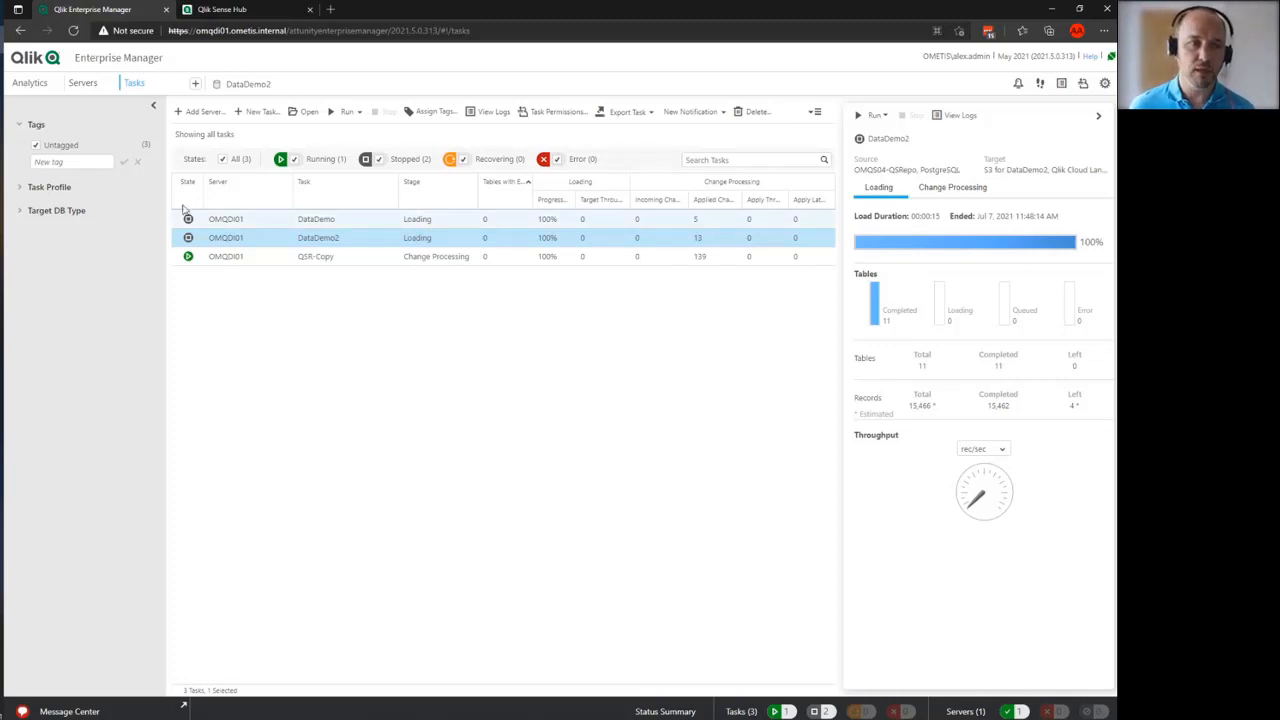
Step: View the on-premises Qlik Sense Hub, switch to the Qlik Cloud browser window and close its extra Data Services page
left_click(216, 10)
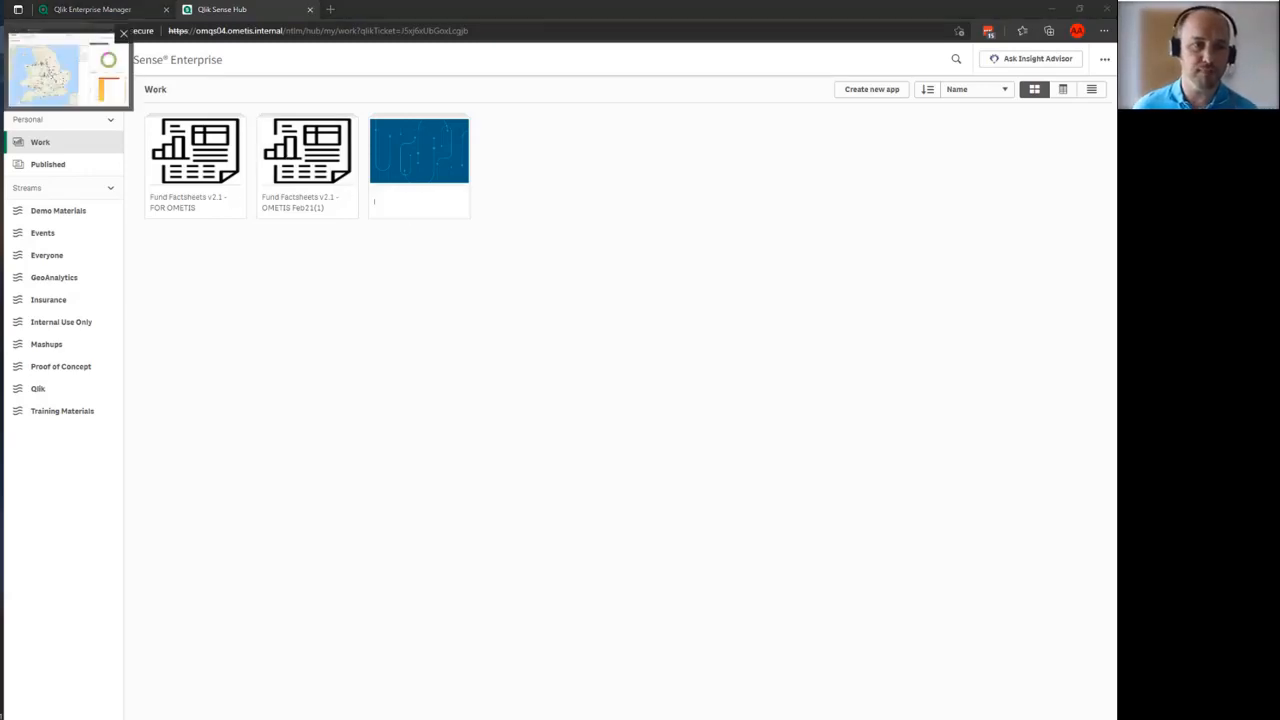
left_click(66, 72)
left_click(16, 58)
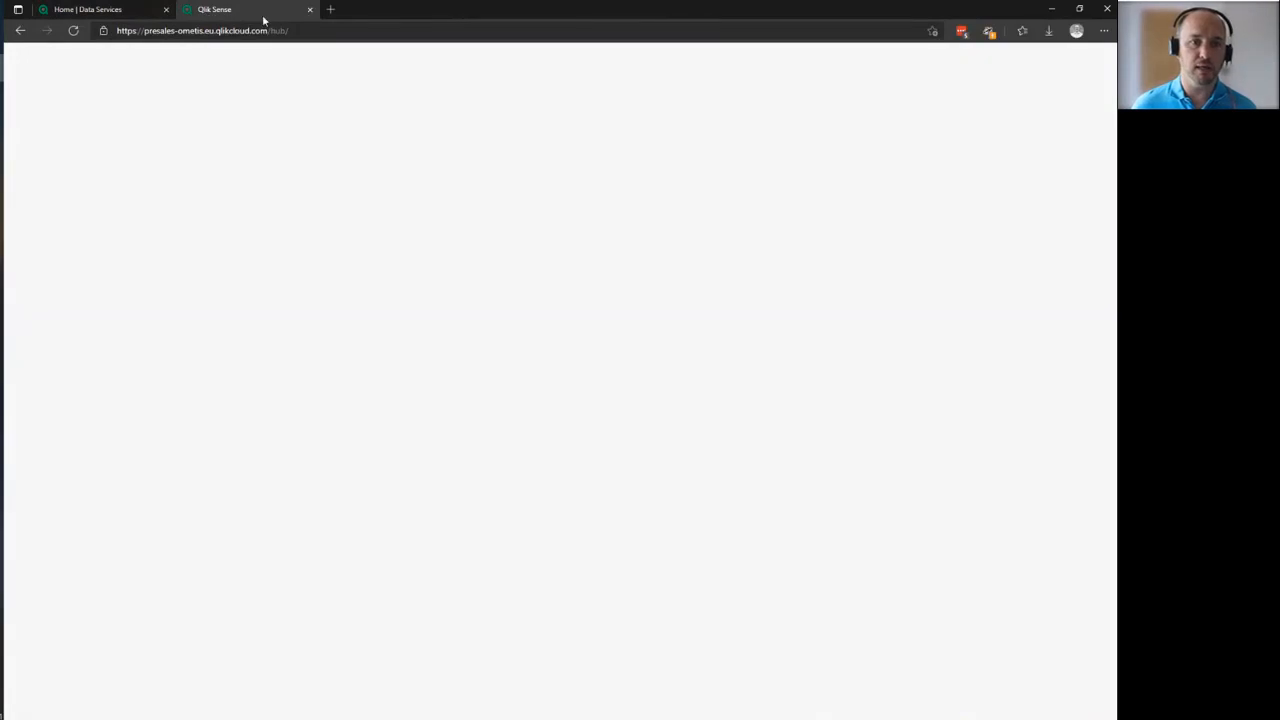
left_click(166, 10)
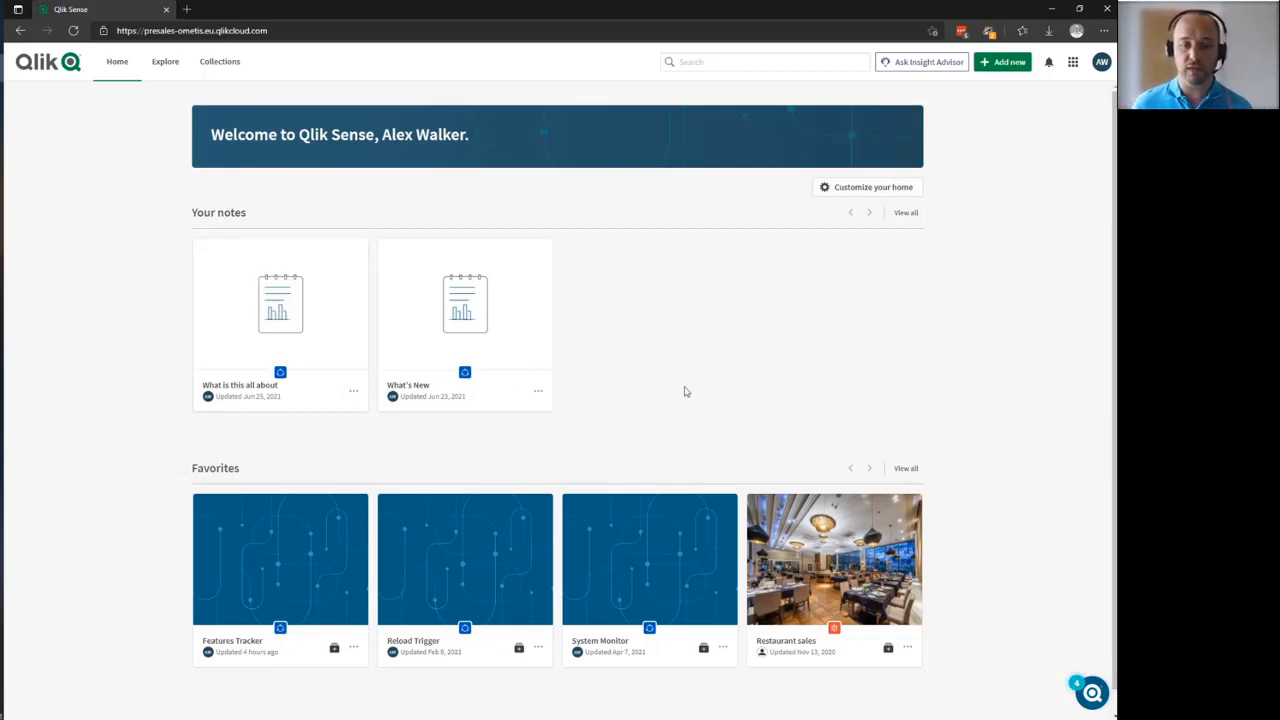
Step: Browse all apps in the Qlik Cloud hub and open the Data Services home page
left_click(170, 64)
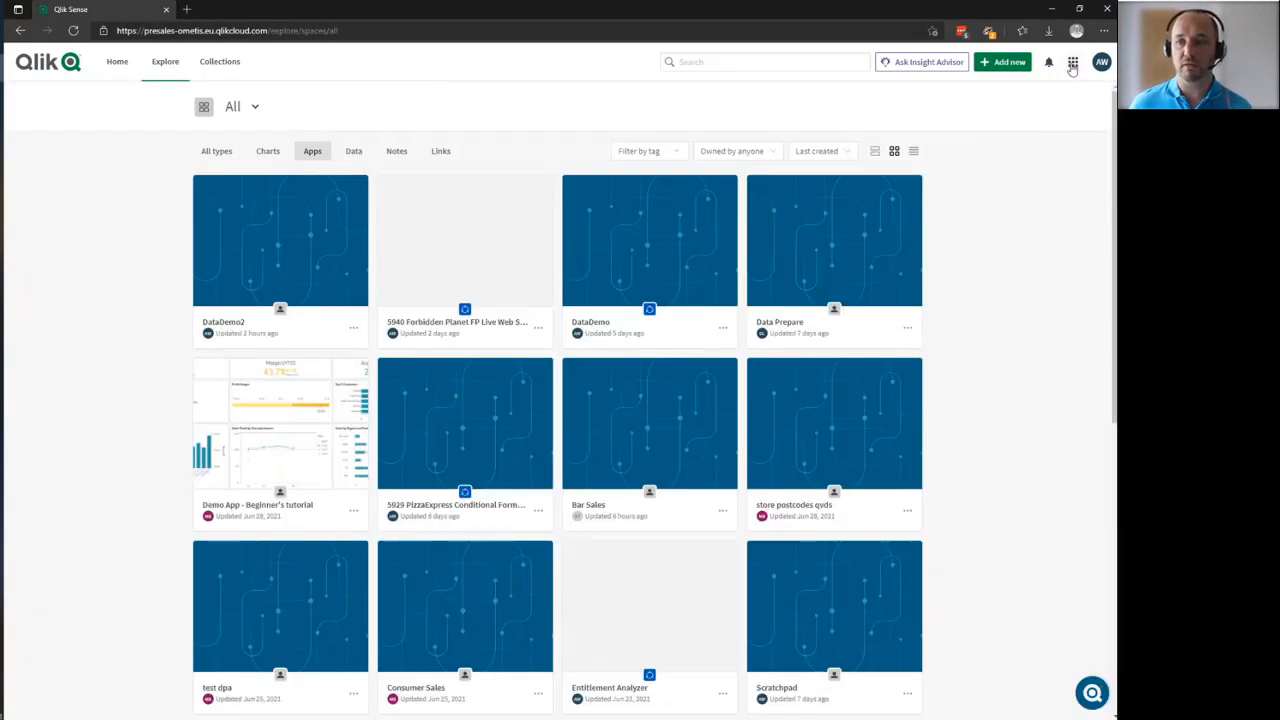
left_click(1072, 64)
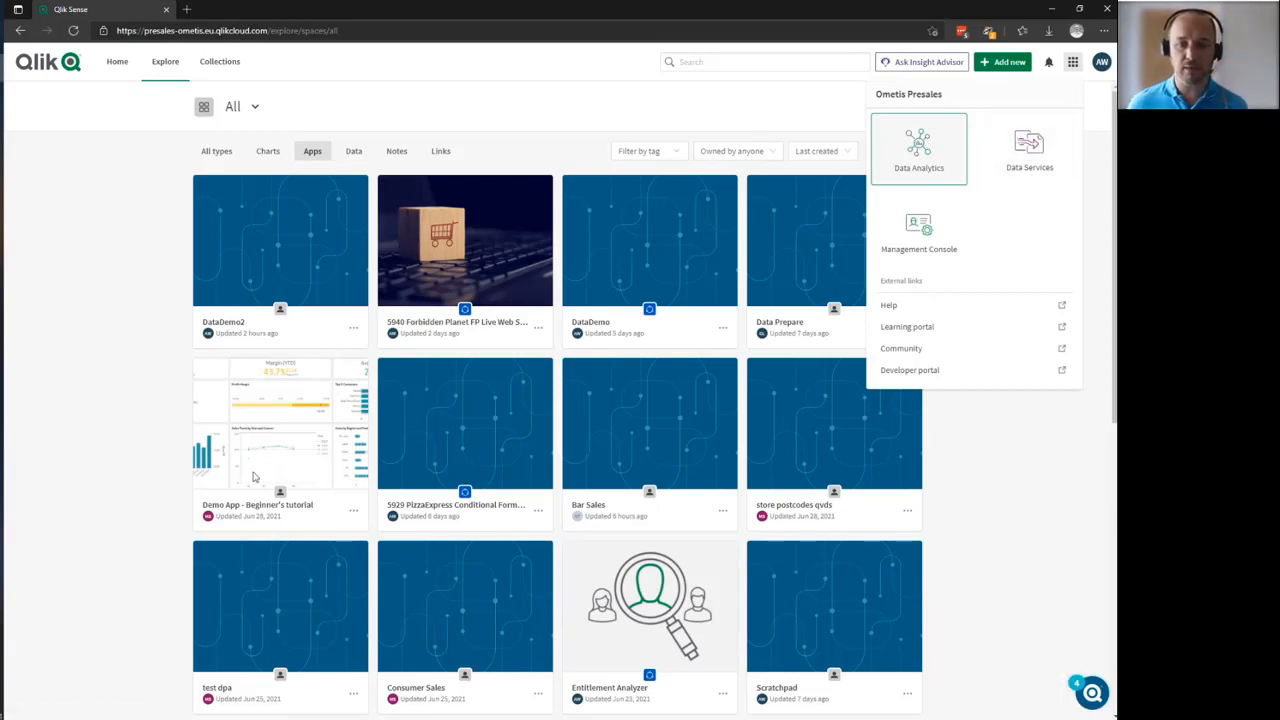
left_click(1023, 158)
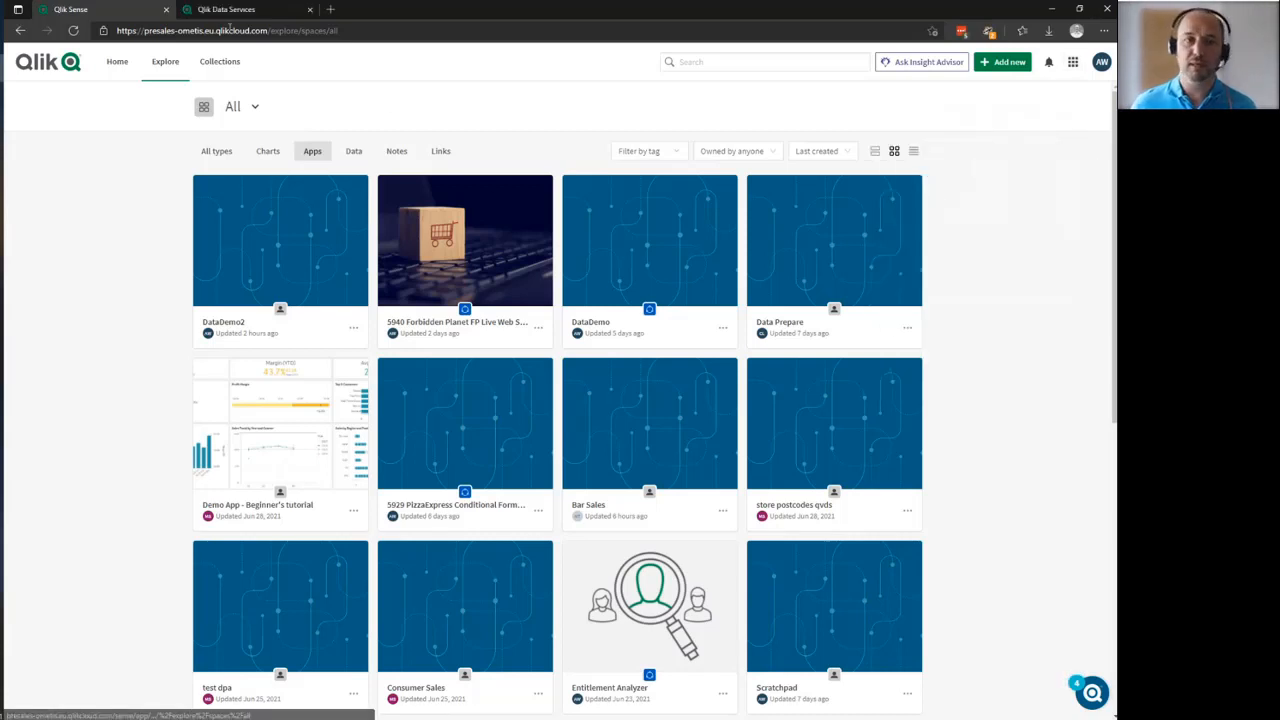
left_click(228, 10)
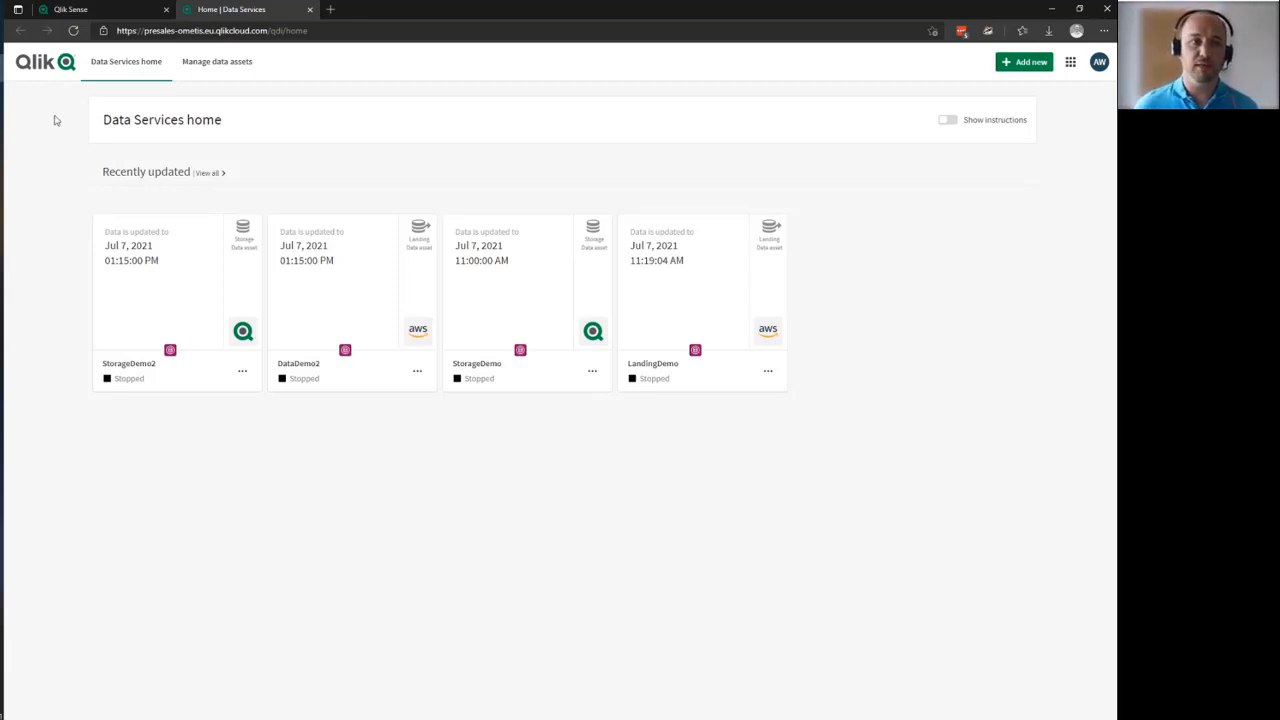
Step: Return to Enterprise Manager and open the OMQDI01 server's endpoint connections to review the Qlik Cloud and S3 for DataDemo2 endpoints
left_click(2, 39)
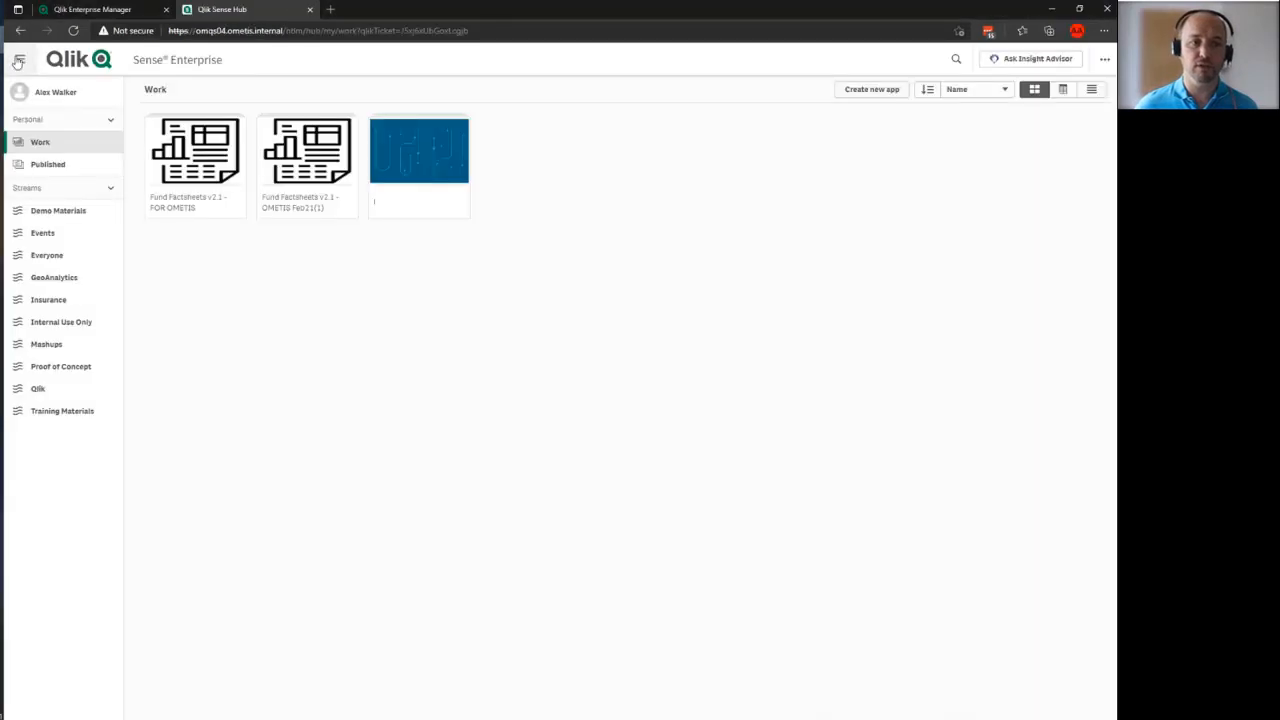
left_click(122, 10)
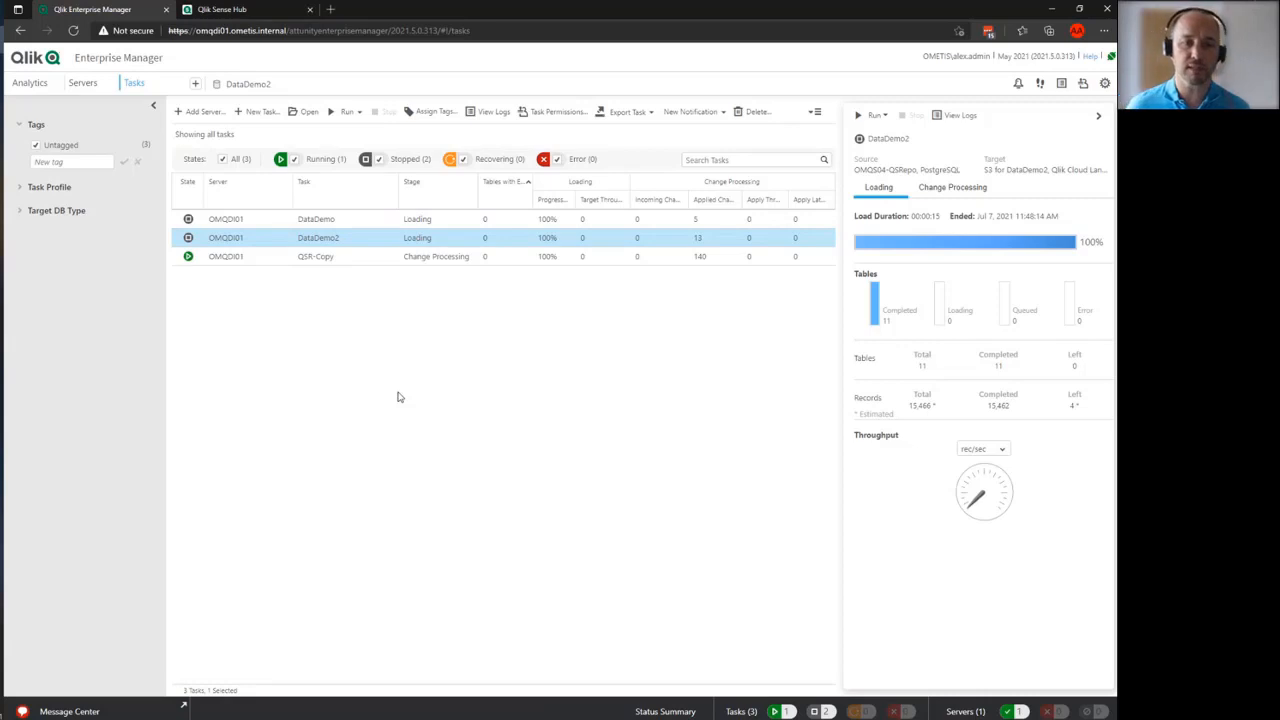
left_click(80, 84)
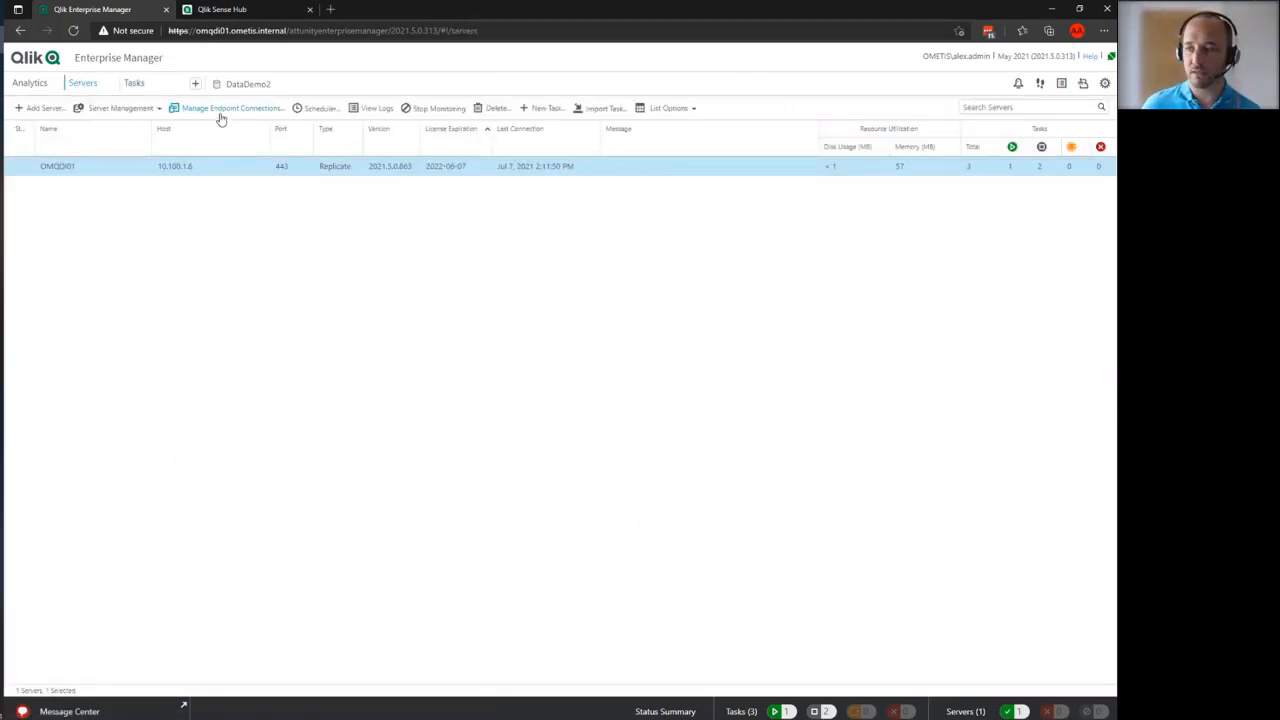
left_click(221, 112)
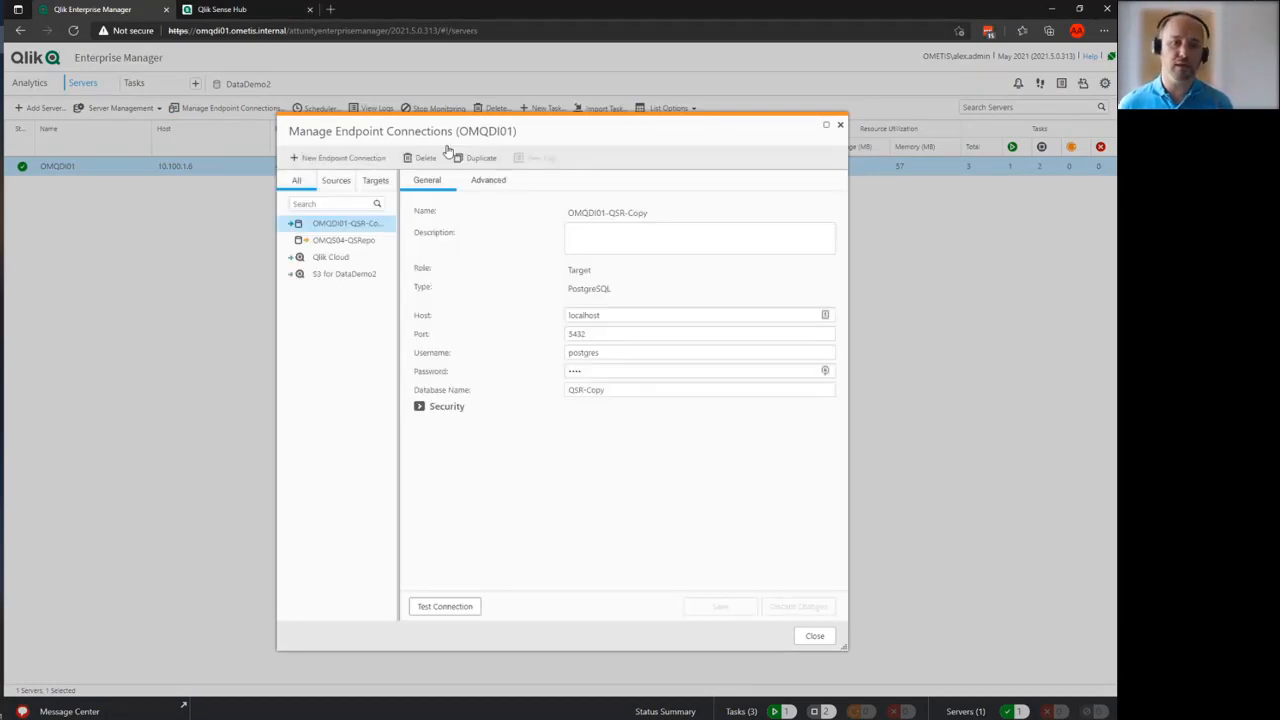
left_click(341, 275)
left_click(337, 257)
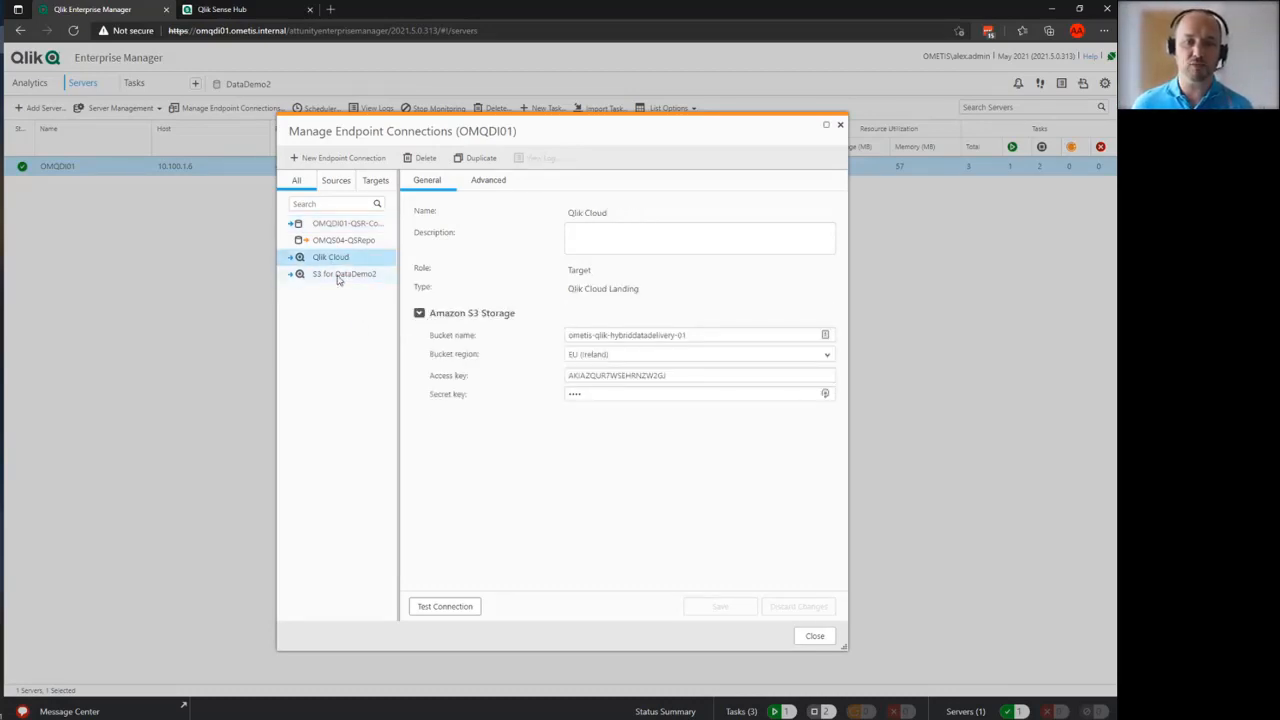
left_click(337, 275)
Step: Create and save a new endpoint connection named "S3 for HDD" with role Target and type Qlik Cloud Landing
left_click(335, 157)
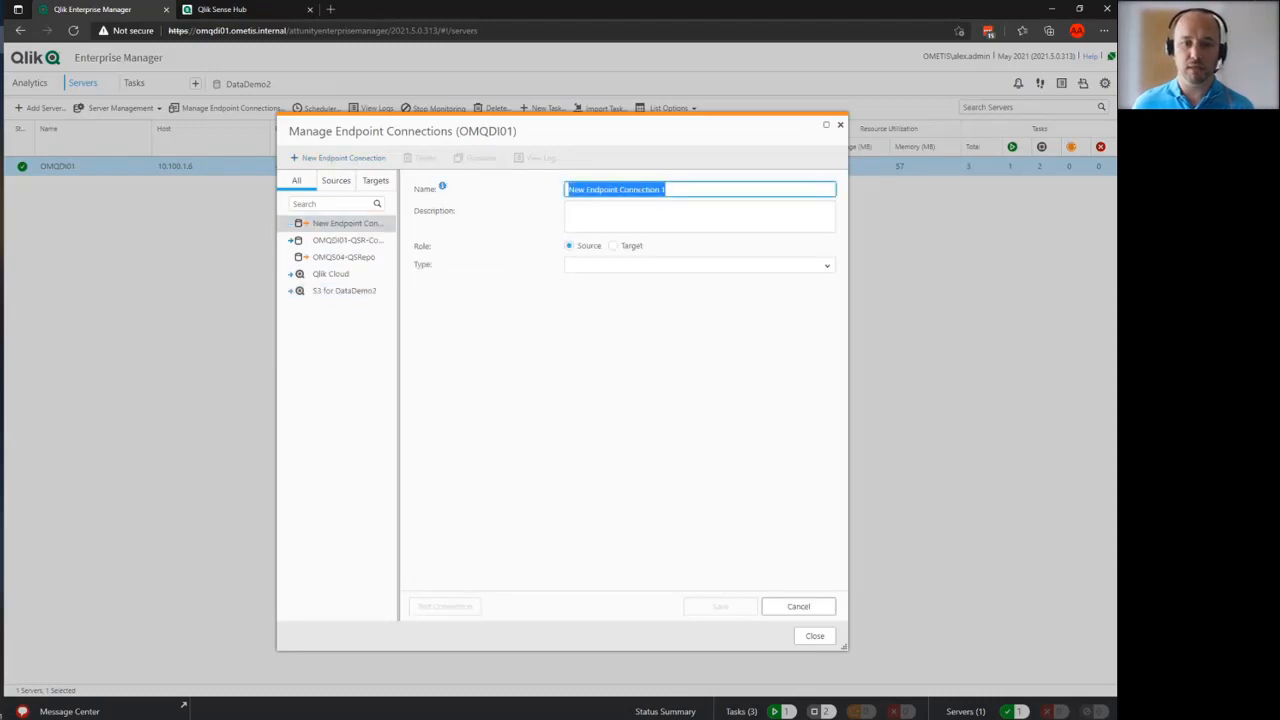
type("S3")
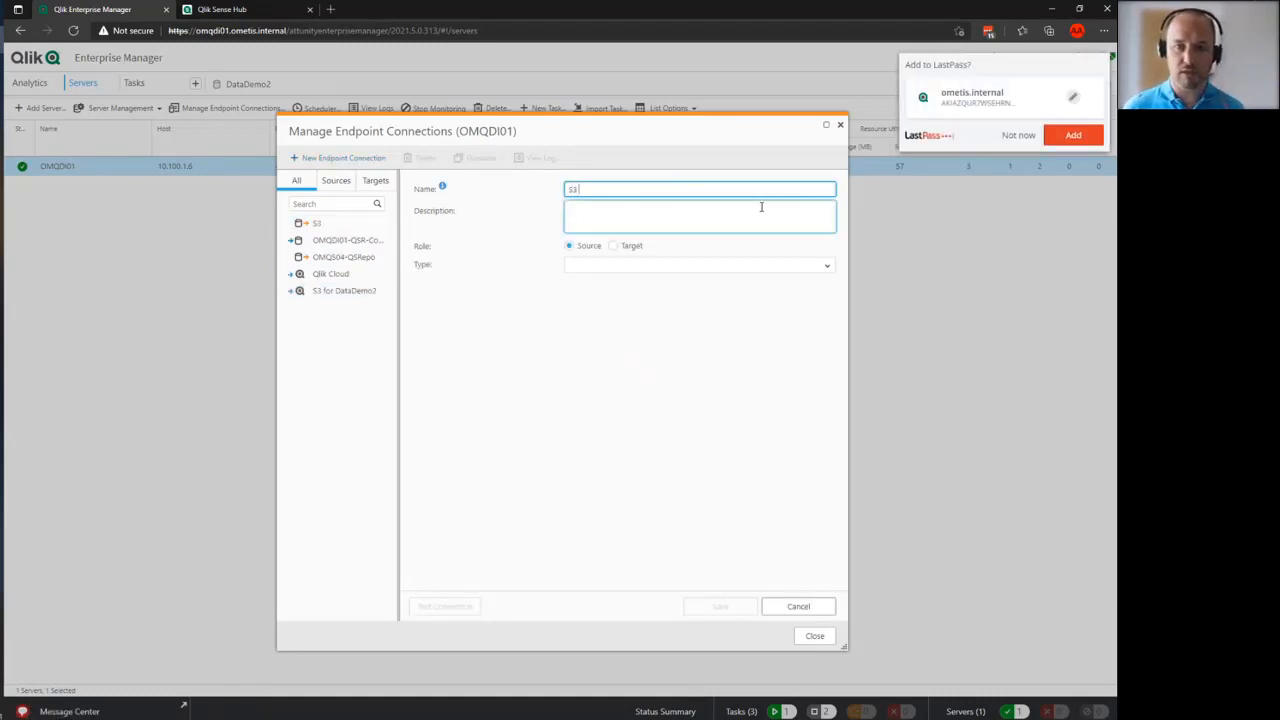
type(" for HDD")
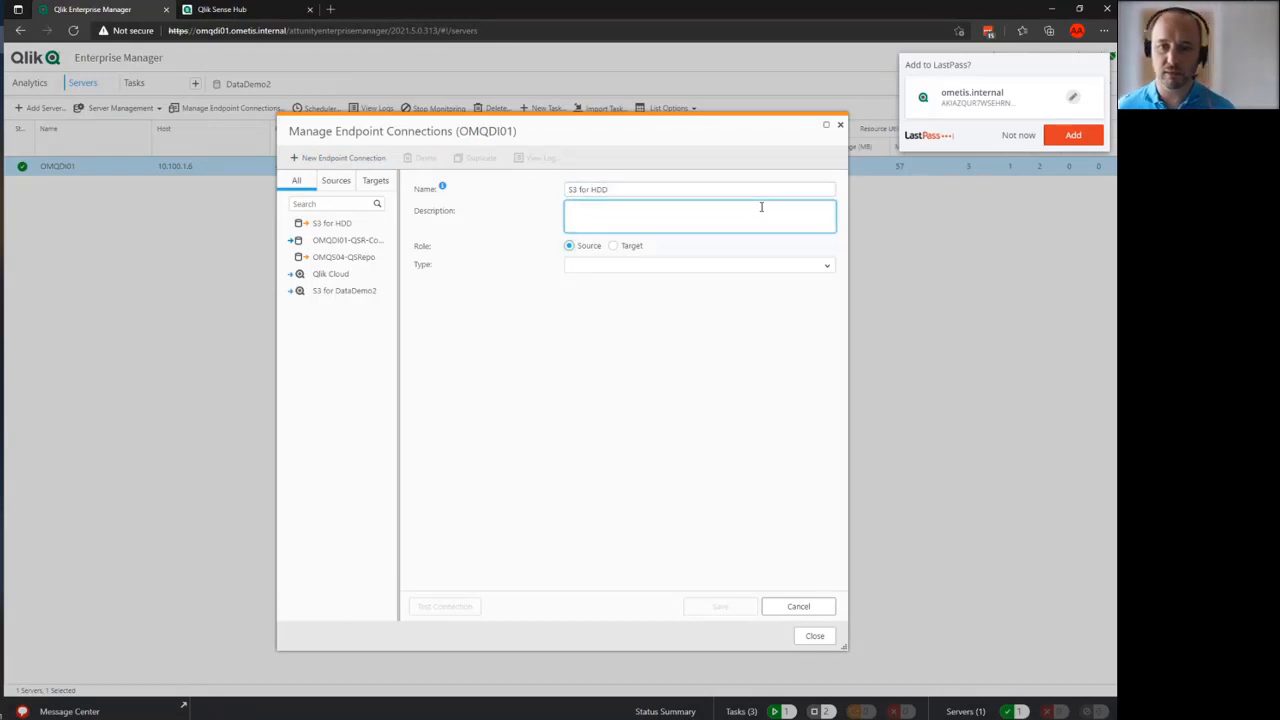
left_click(632, 247)
left_click(623, 264)
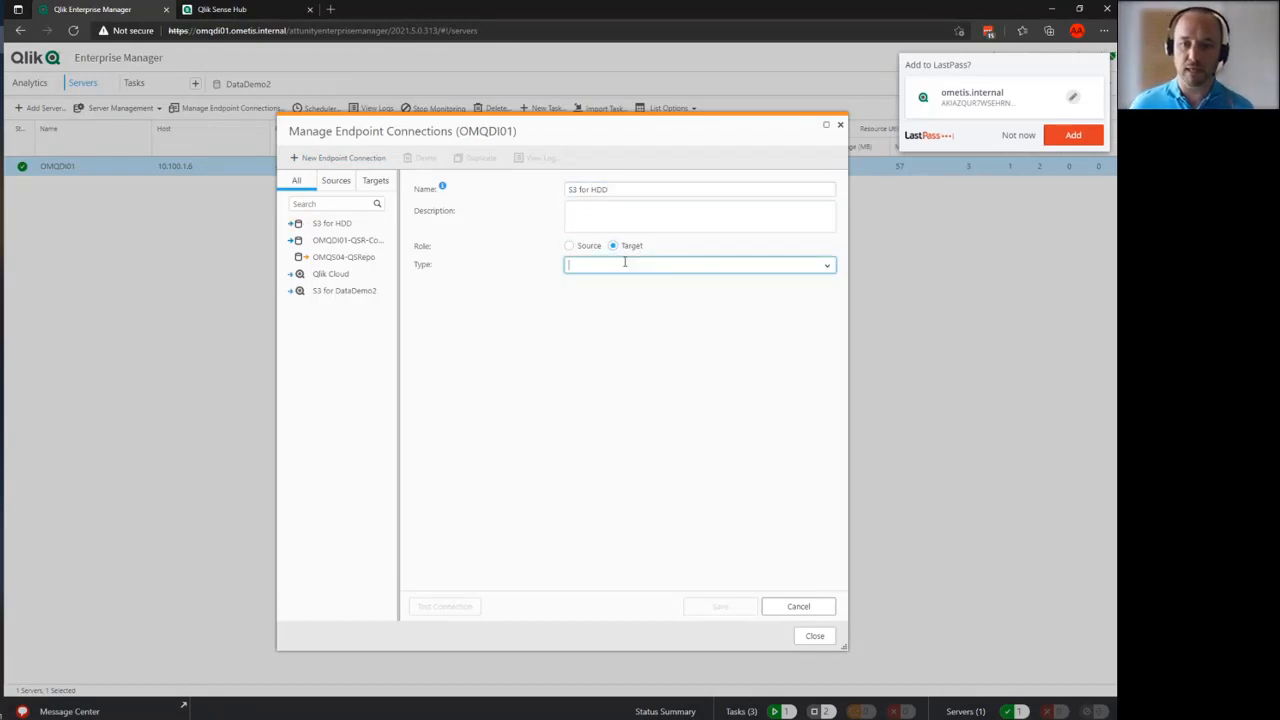
type("qli")
left_click(687, 278)
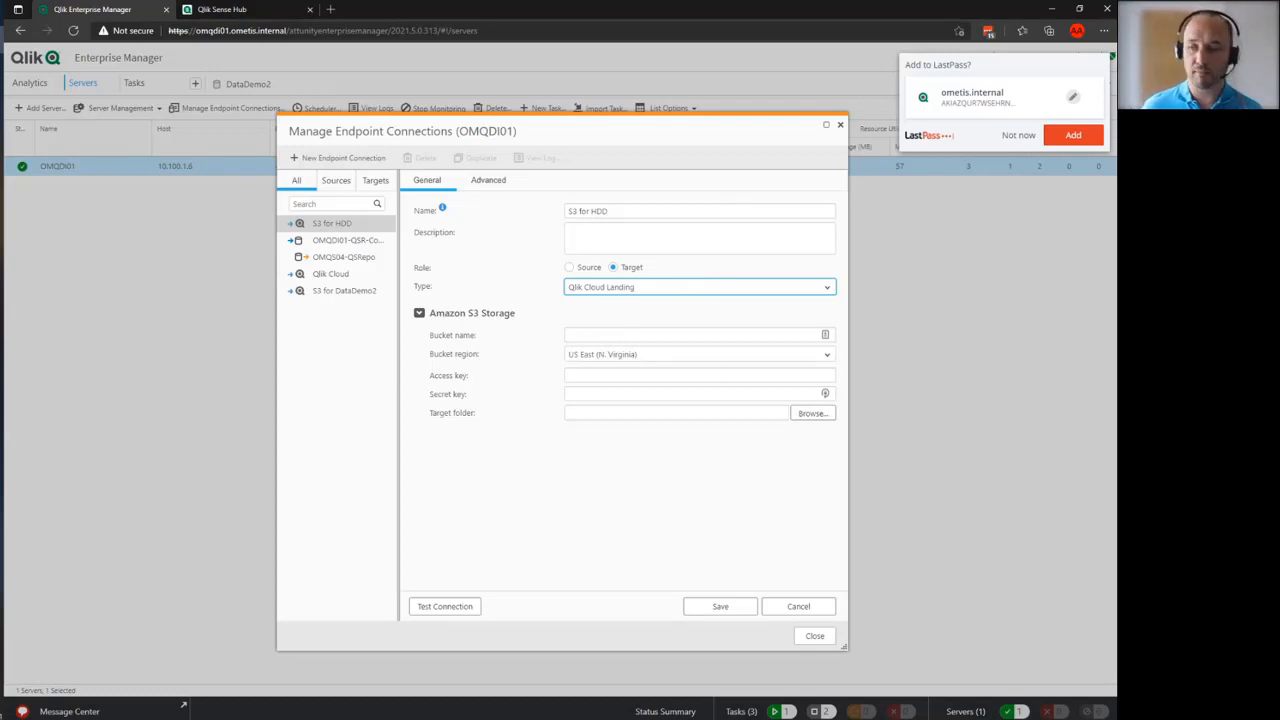
left_click(716, 607)
Step: Copy the bucket name ometis-qlik-hybriddatadelivery-01 from S3 for DataDemo2 into S3 for HDD and set its bucket region to EU (Ireland)
left_click(345, 290)
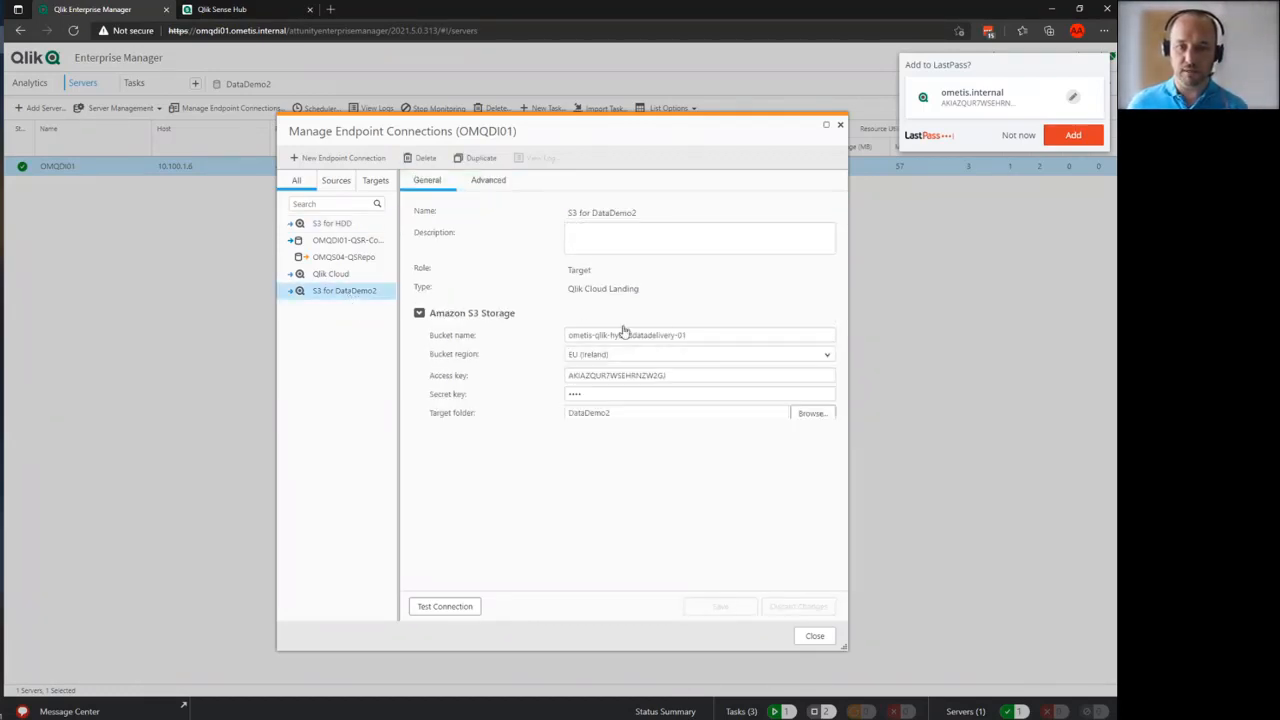
left_click_drag(623, 334, 480, 332)
key("ctrl+c")
left_click(332, 223)
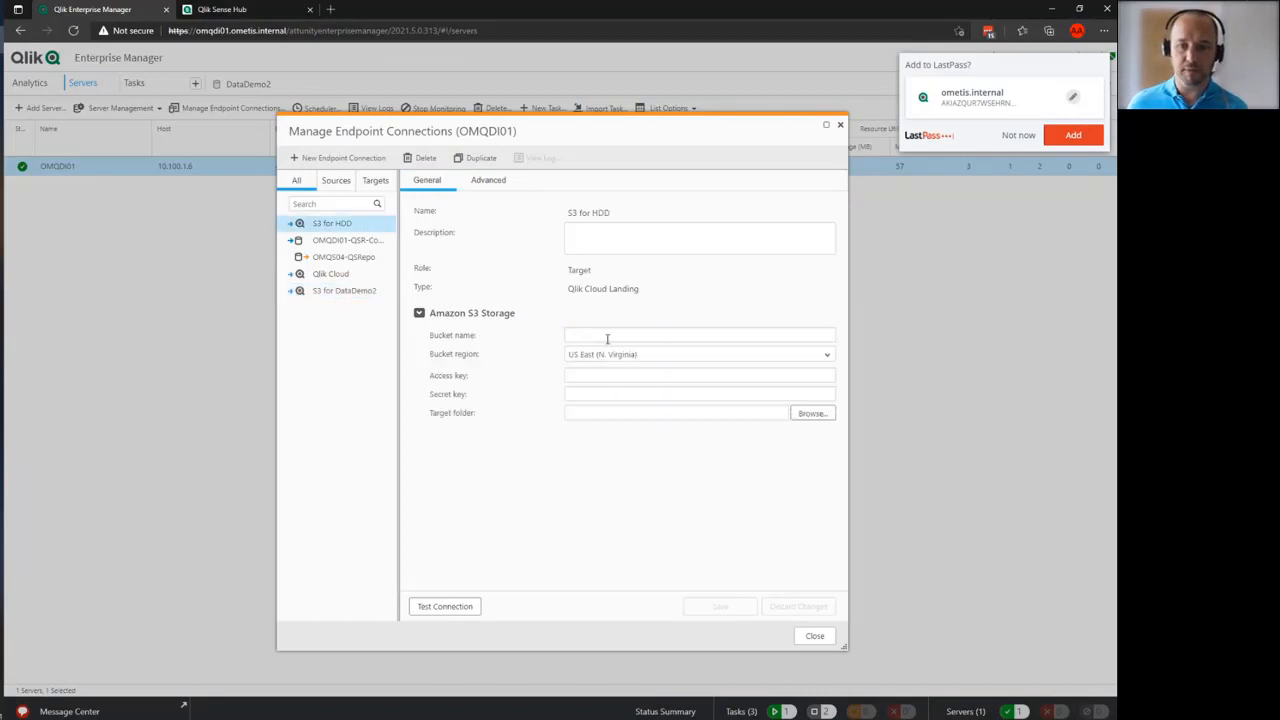
left_click(606, 337)
key("ctrl+v")
left_click(636, 363)
scroll(640, 448, "down", 3)
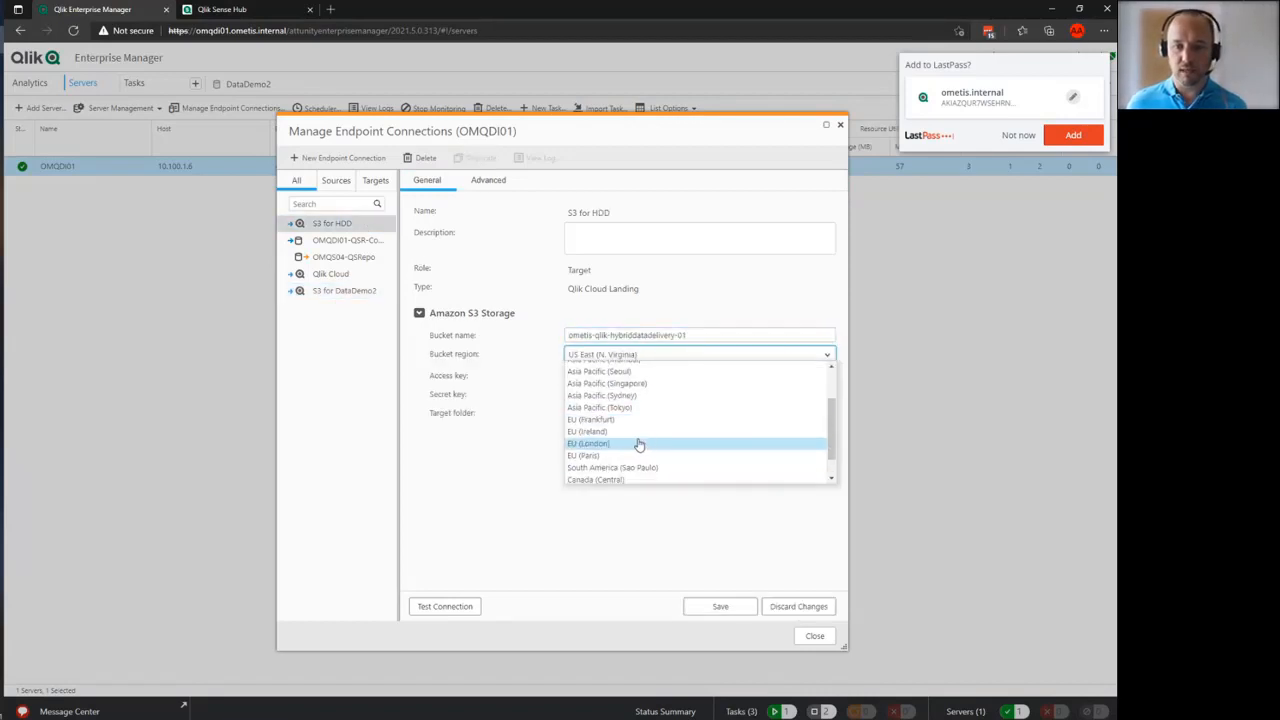
left_click(605, 432)
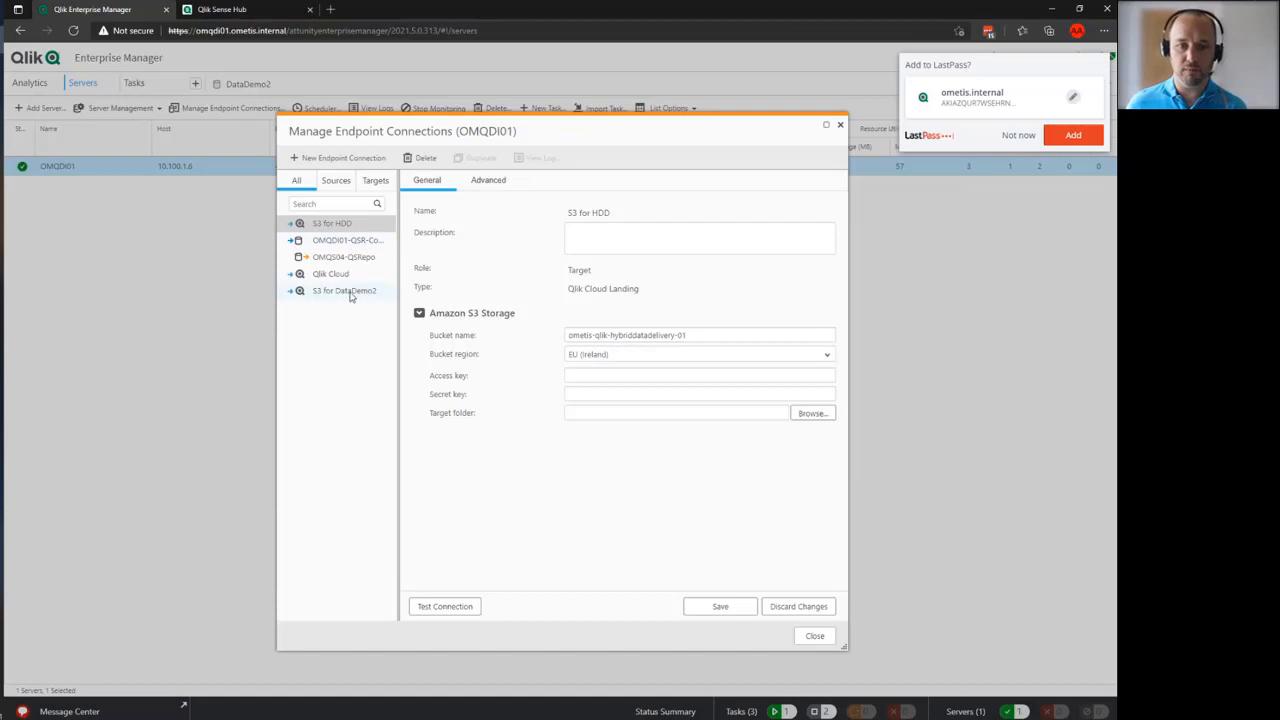
Step: Save the S3 for HDD changes, copy the access key over from S3 for DataDemo2, and paste in the secret key
left_click(352, 291)
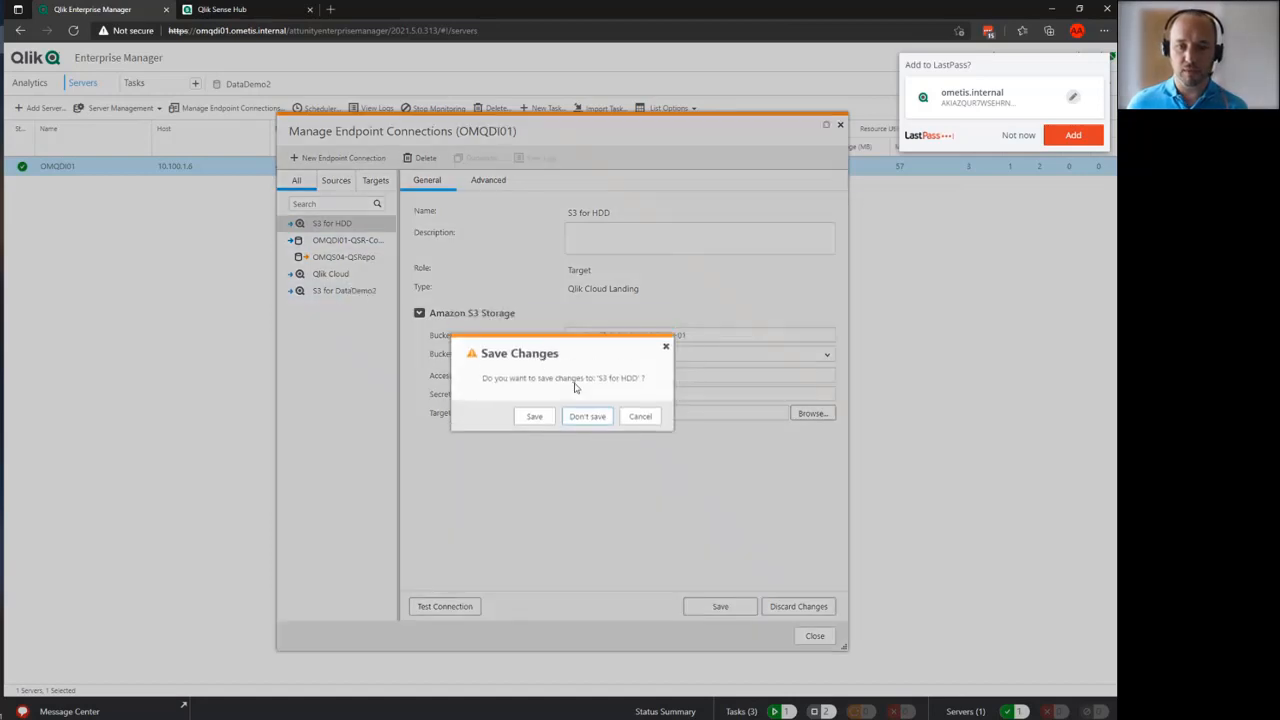
left_click(534, 416)
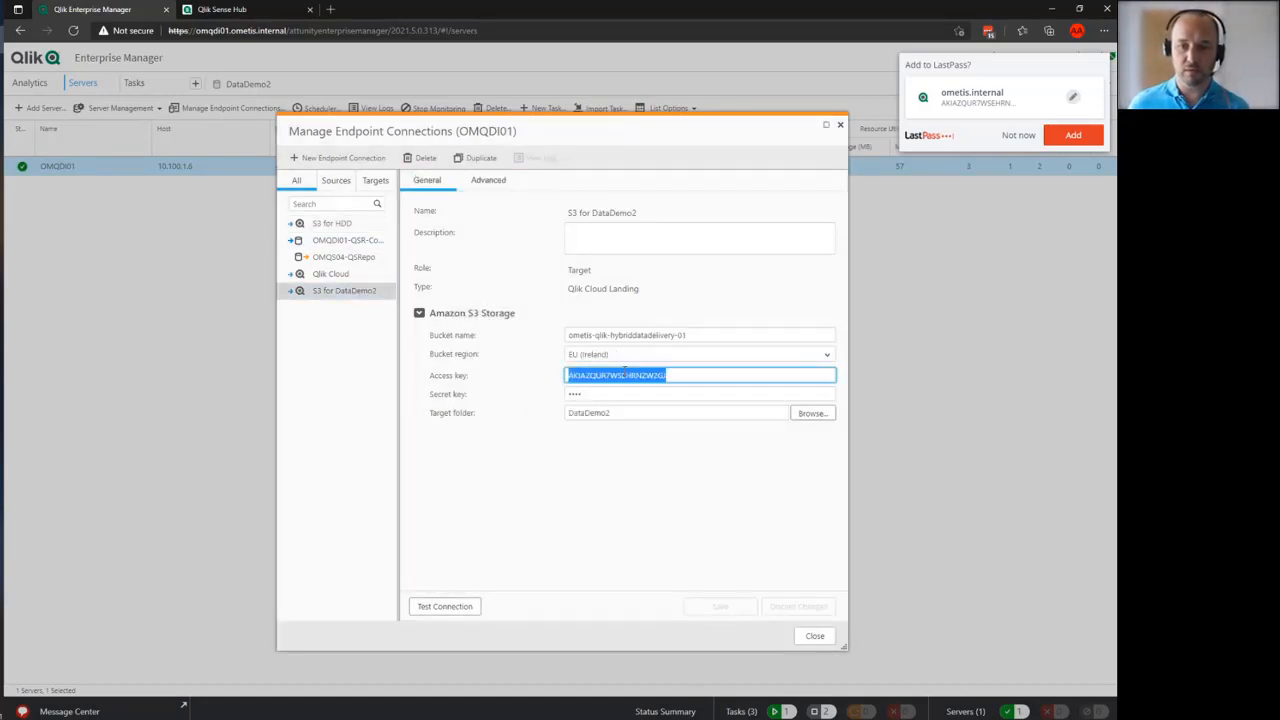
left_click(368, 224)
left_click(652, 378)
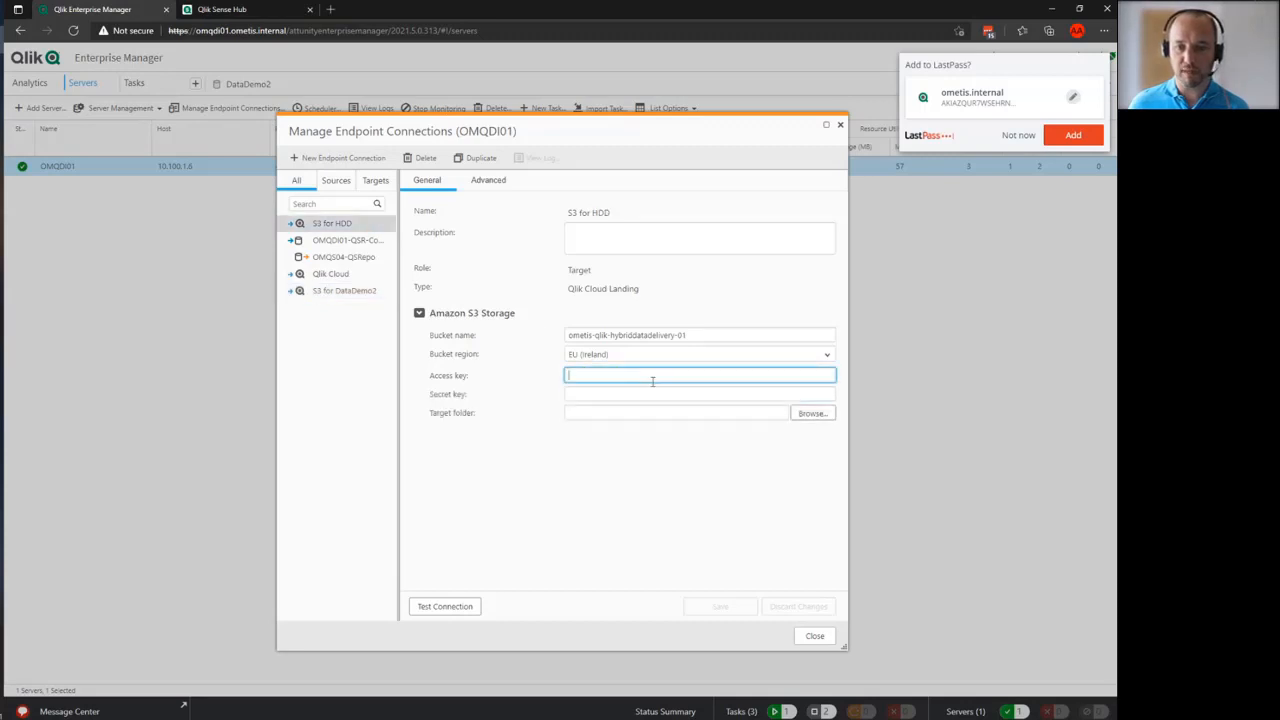
key("ctrl+v")
key("Tab")
key("alt+Tab")
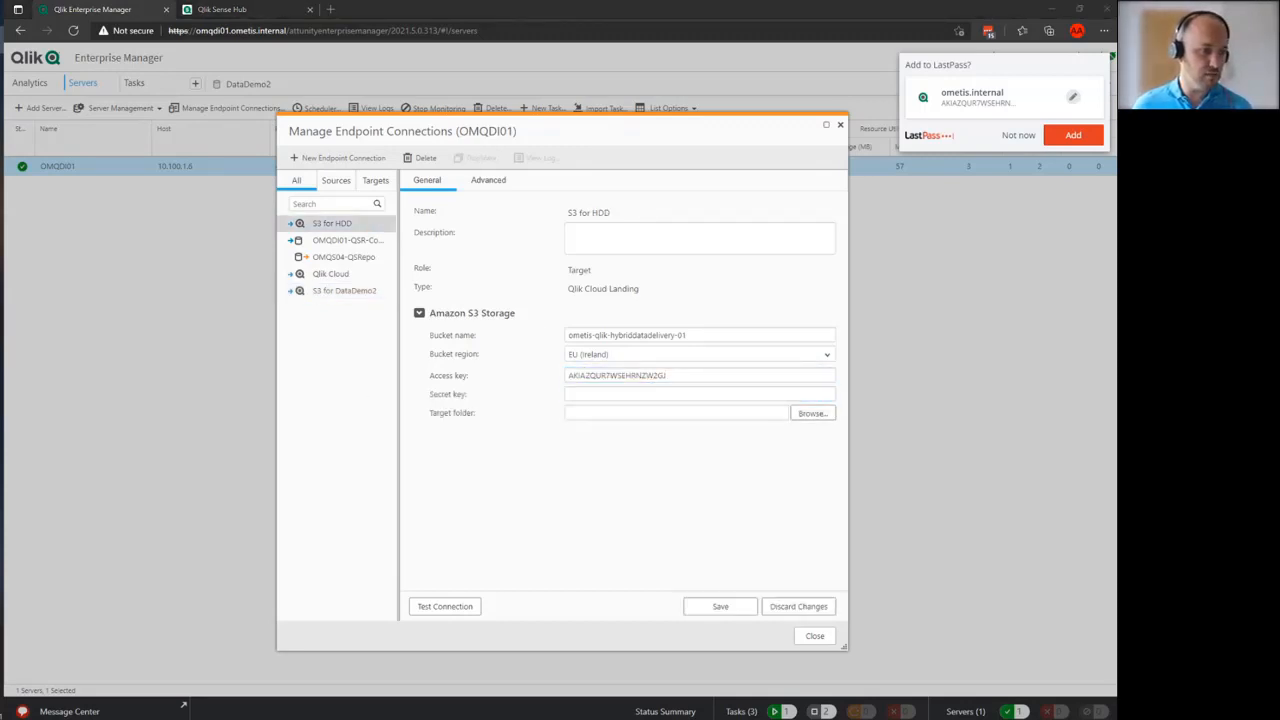
left_click(603, 396)
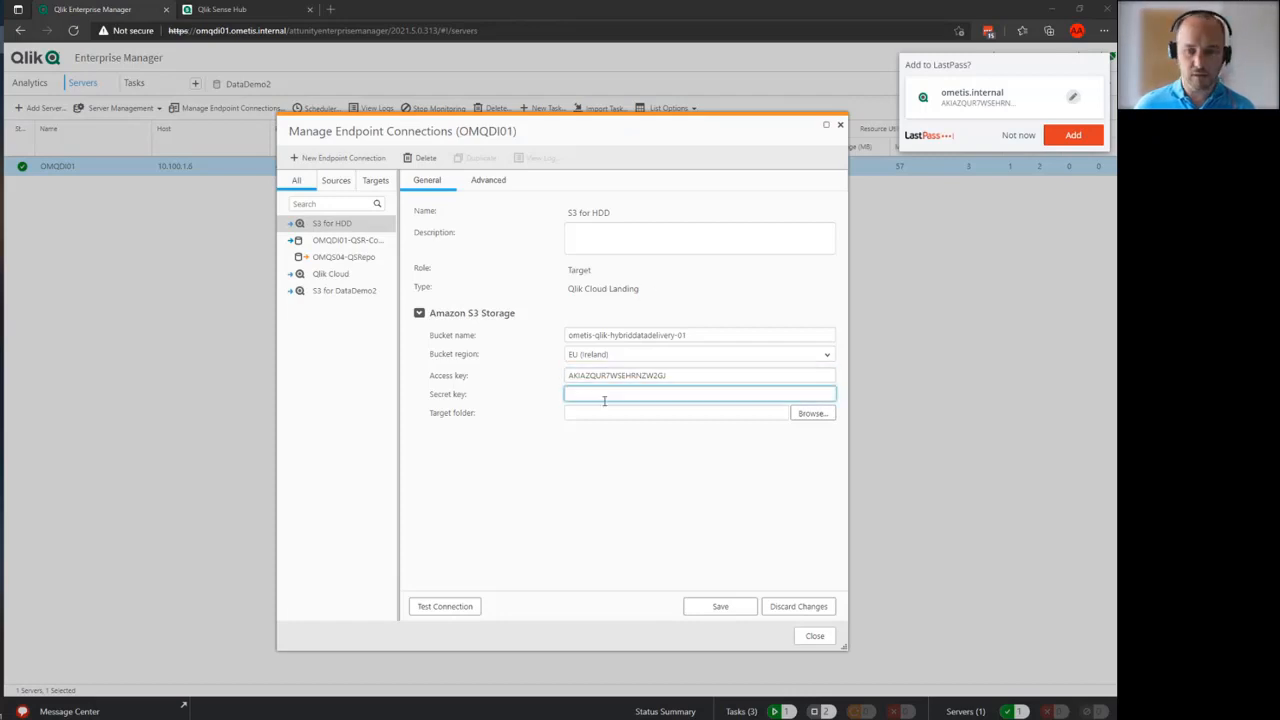
key("ctrl+v")
Step: Set the S3 for HDD endpoint's target folder to HDD, test the connection, and save it
left_click(606, 412)
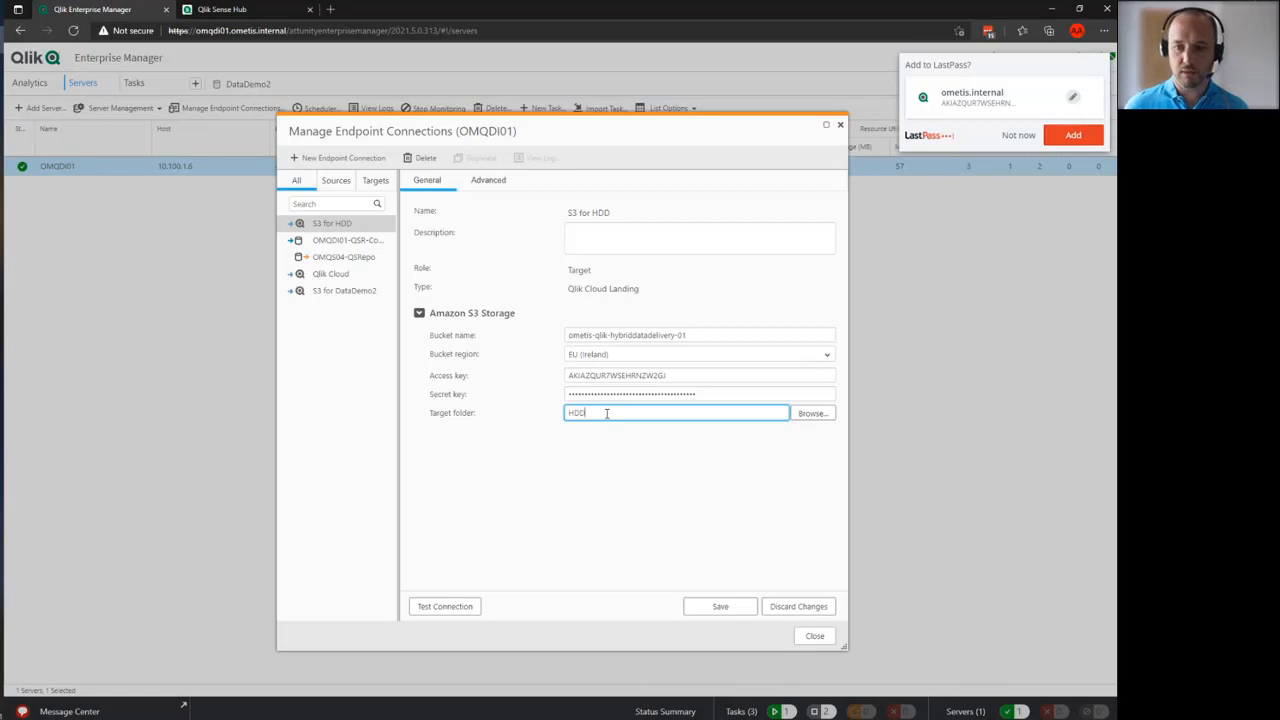
left_click(449, 604)
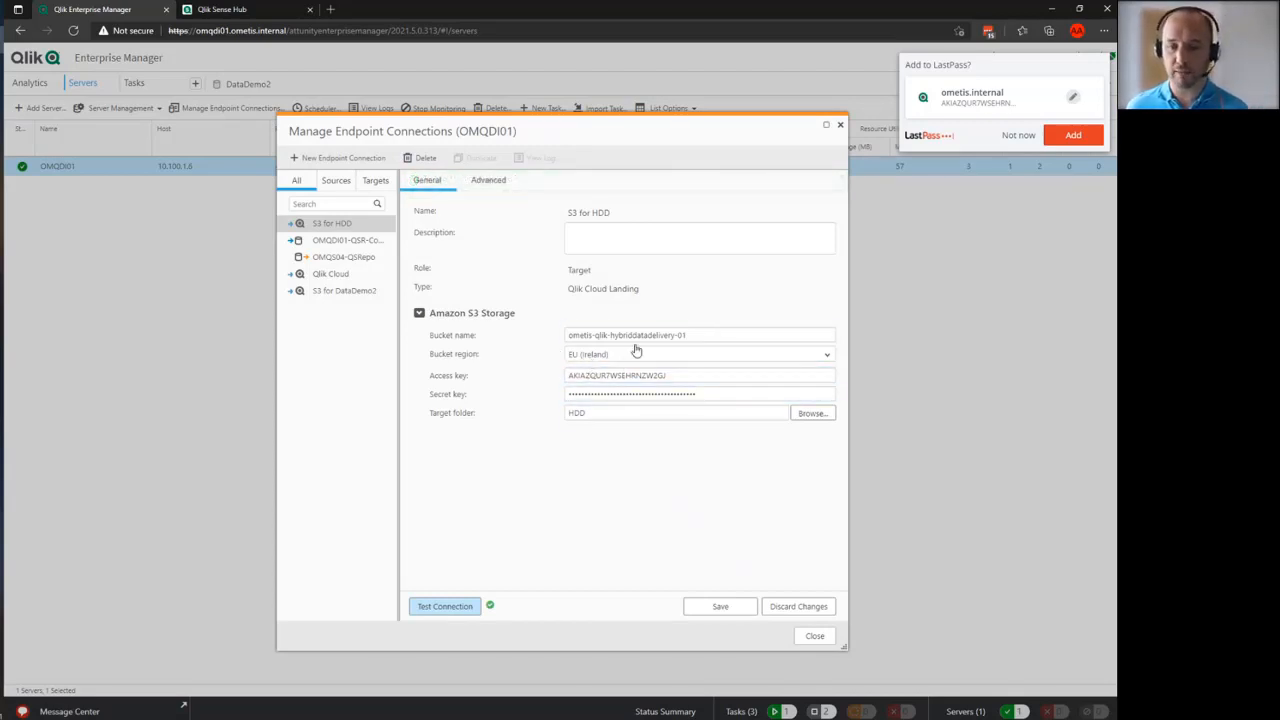
left_click(718, 607)
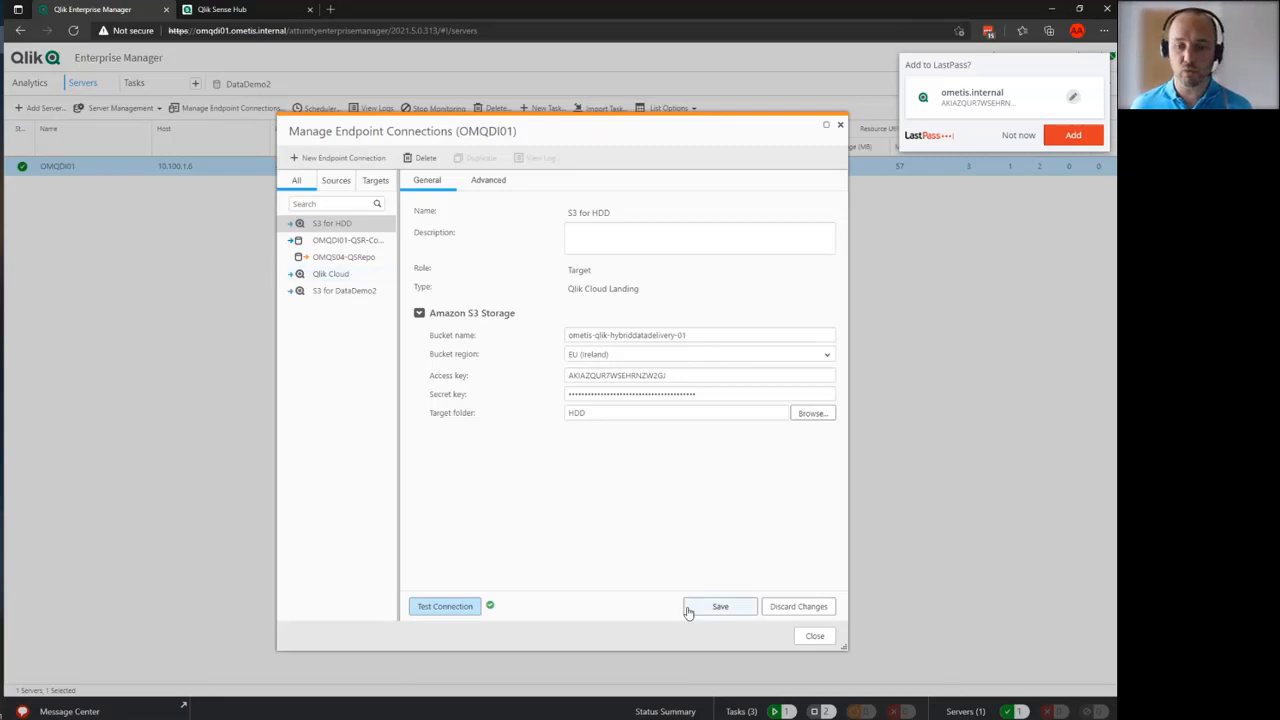
Step: Review the OMQS04-QSRepo source endpoint, close the endpoint connections, and return to the task list
left_click(365, 258)
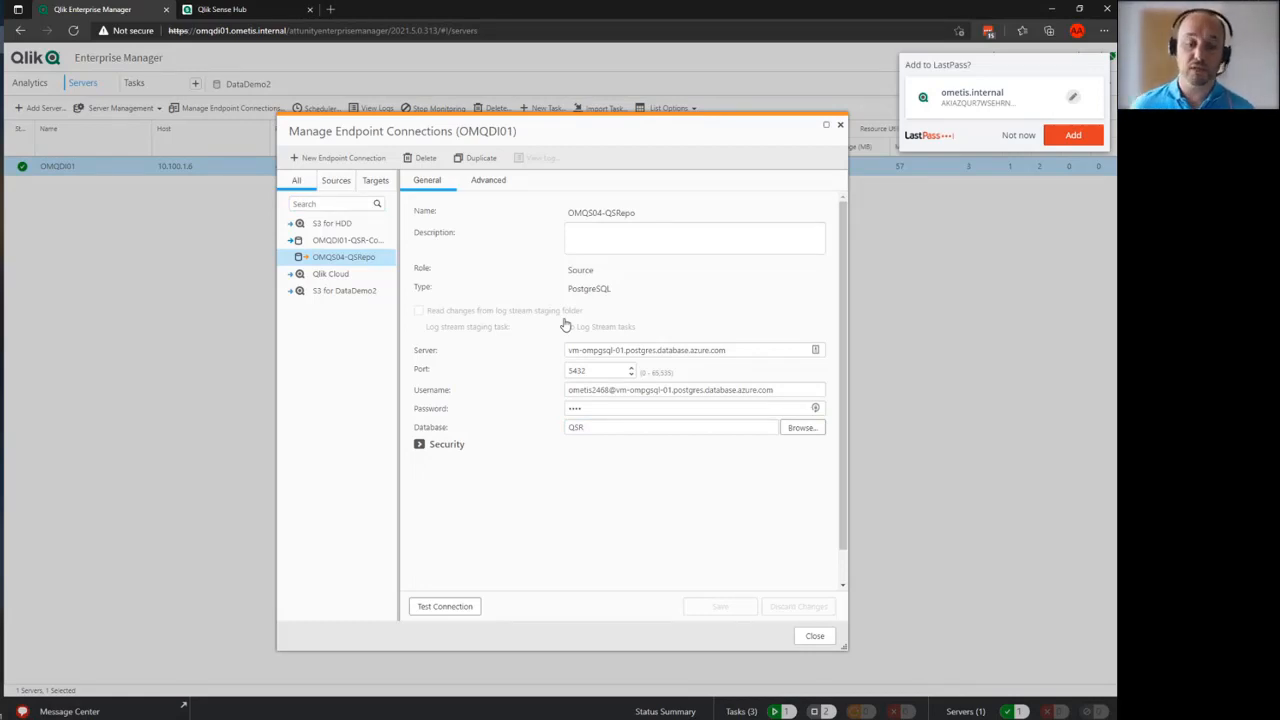
left_click(815, 636)
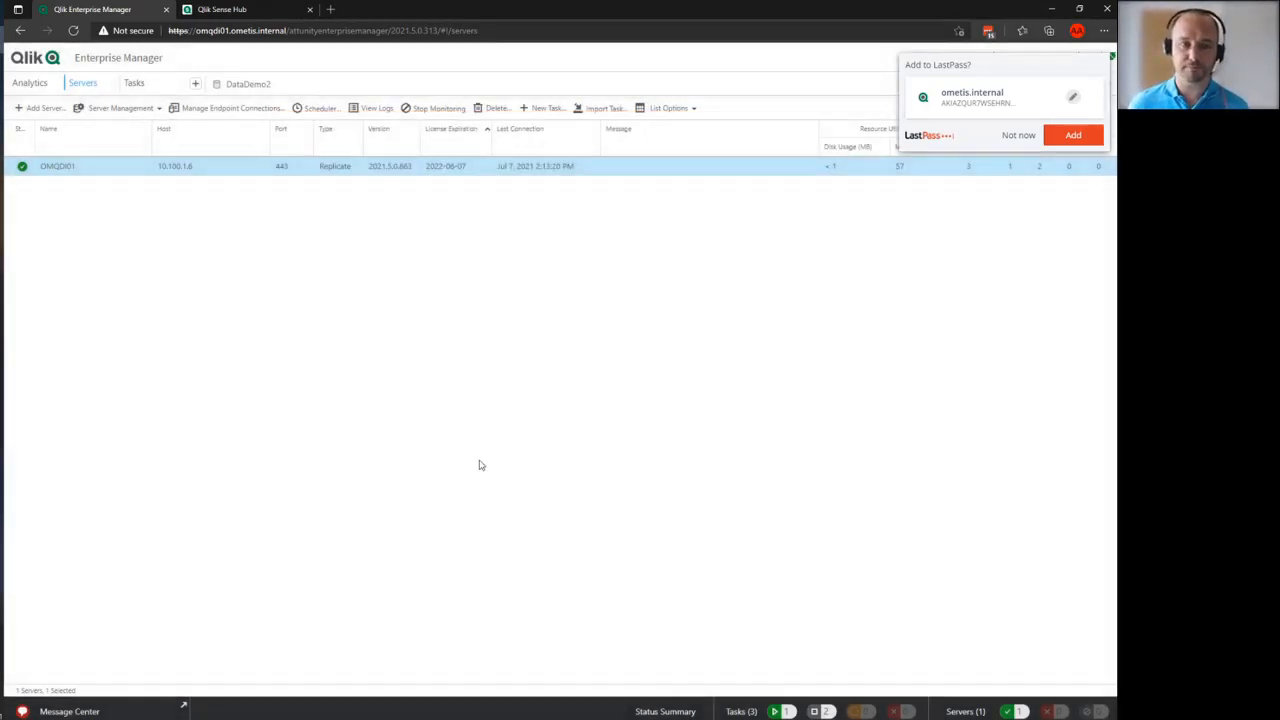
left_click(136, 83)
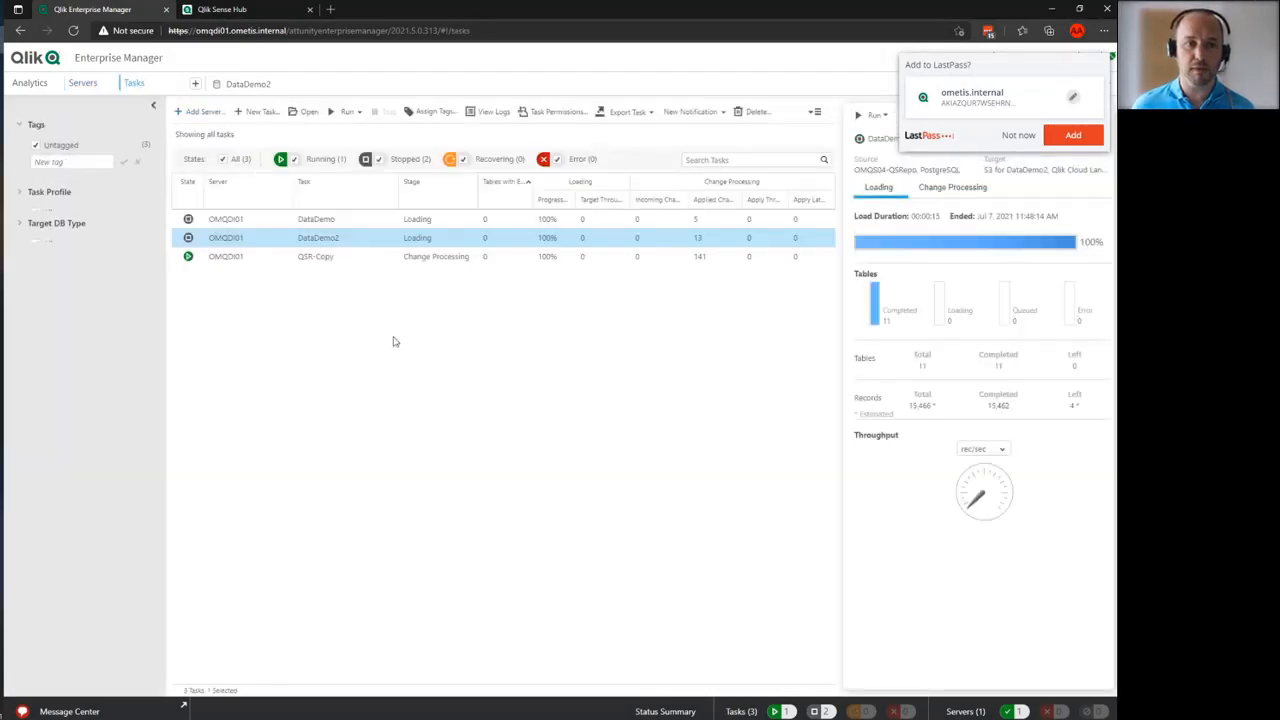
Step: Create a task named HDD on server OMQDI01 with the Qlik Cloud Landing replication profile, dismissing the LastPass offer
left_click(254, 113)
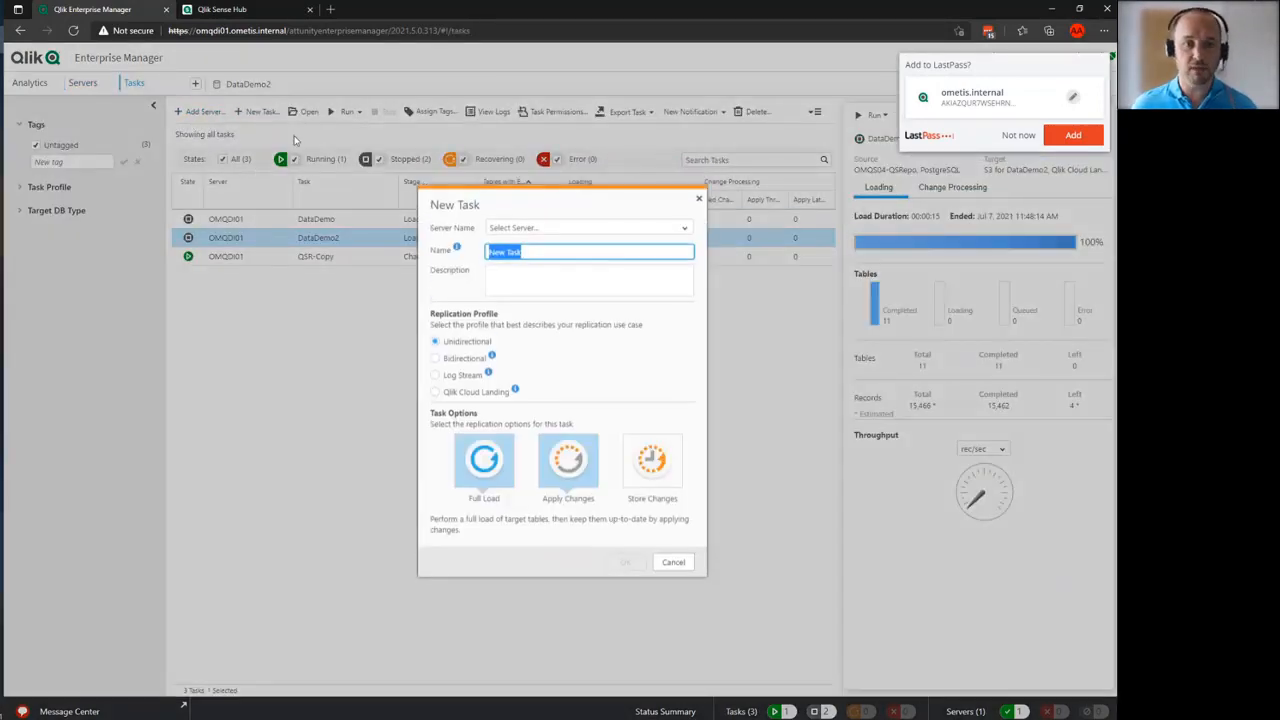
left_click(545, 229)
left_click(530, 252)
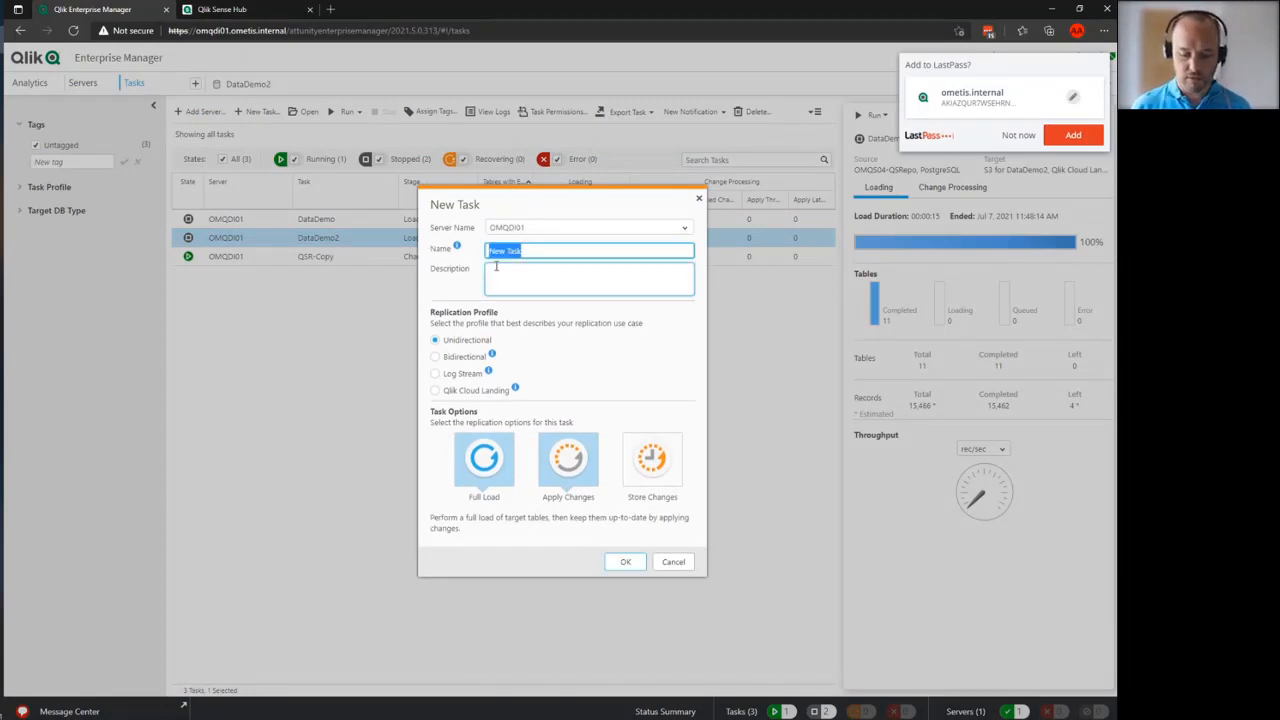
type("HDD")
left_click(495, 266)
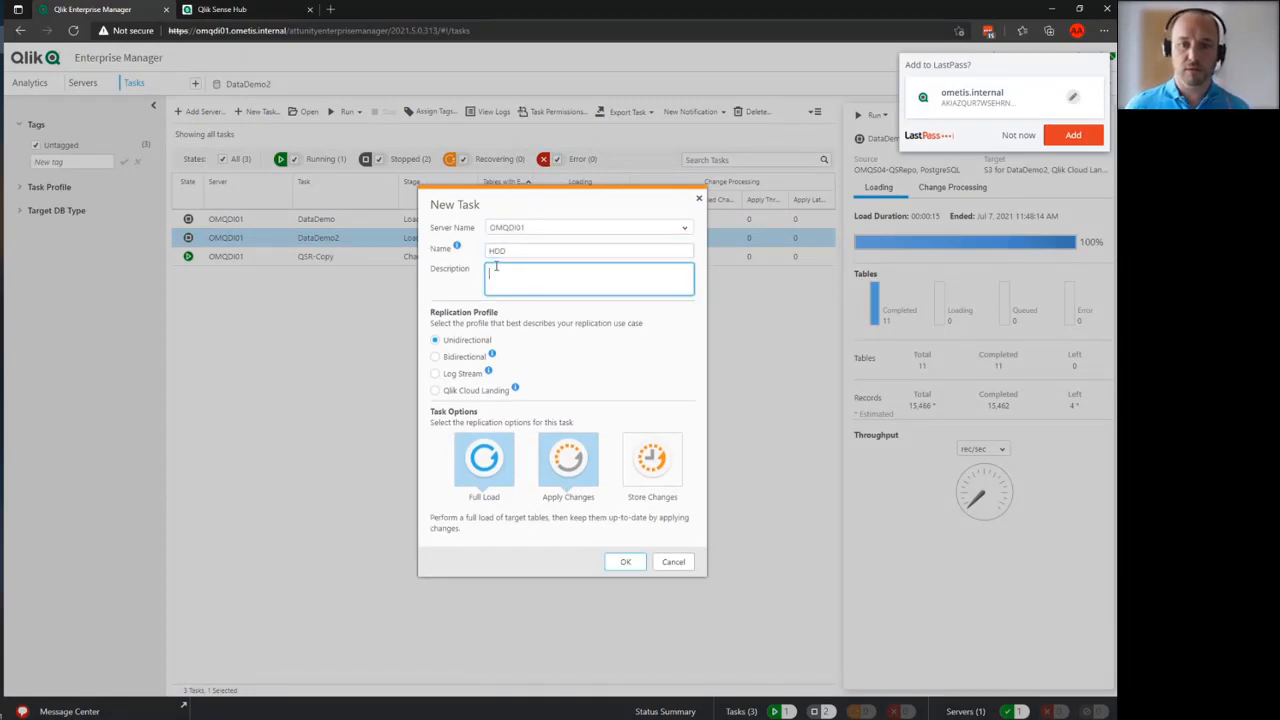
left_click(435, 391)
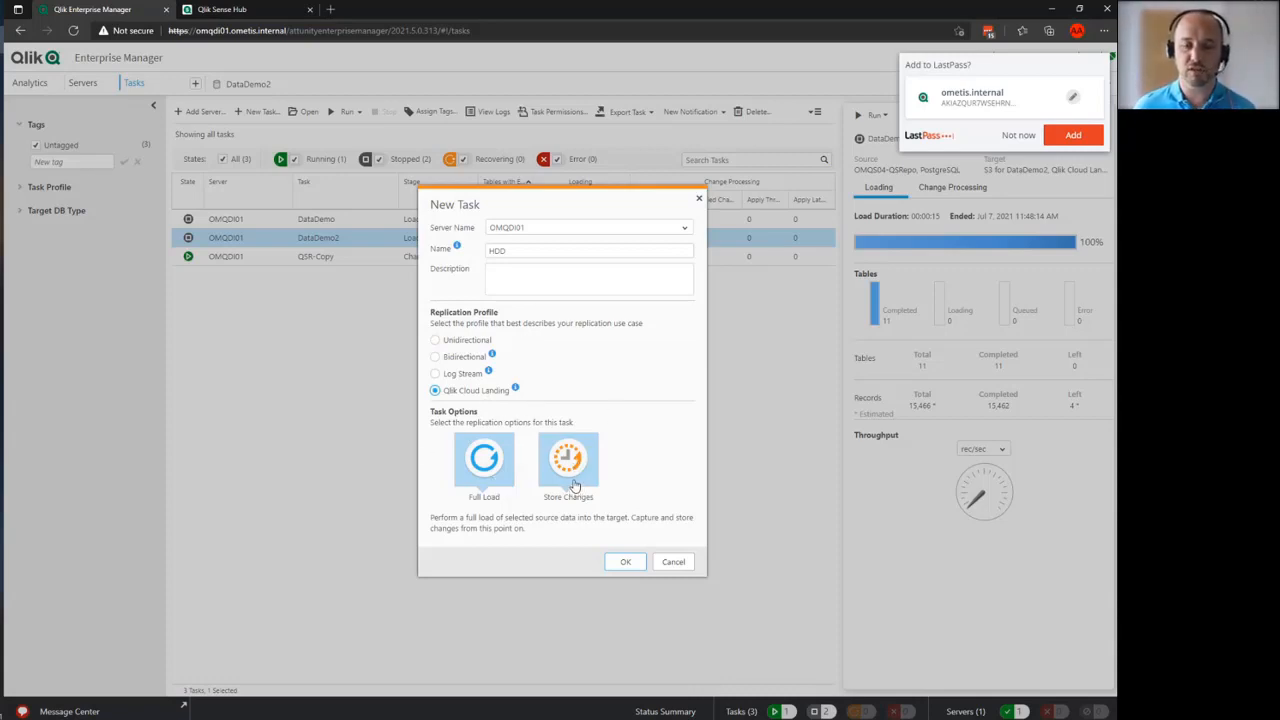
left_click(1018, 136)
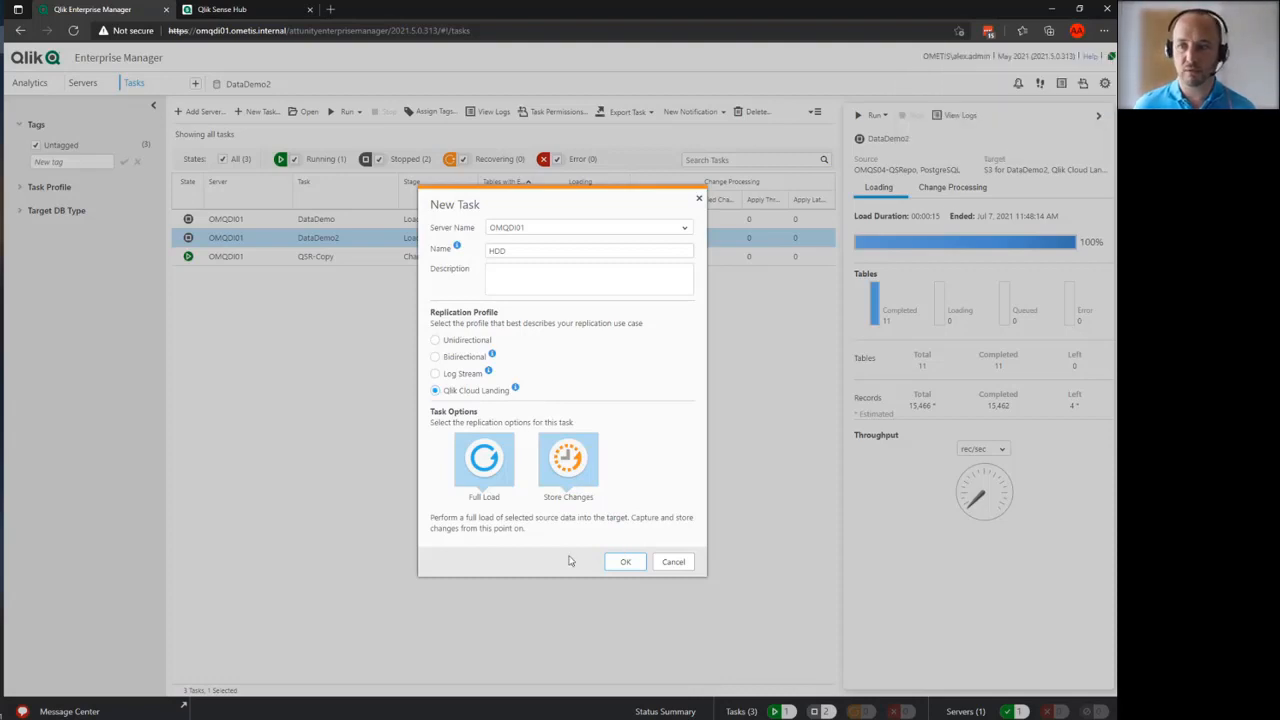
left_click(625, 563)
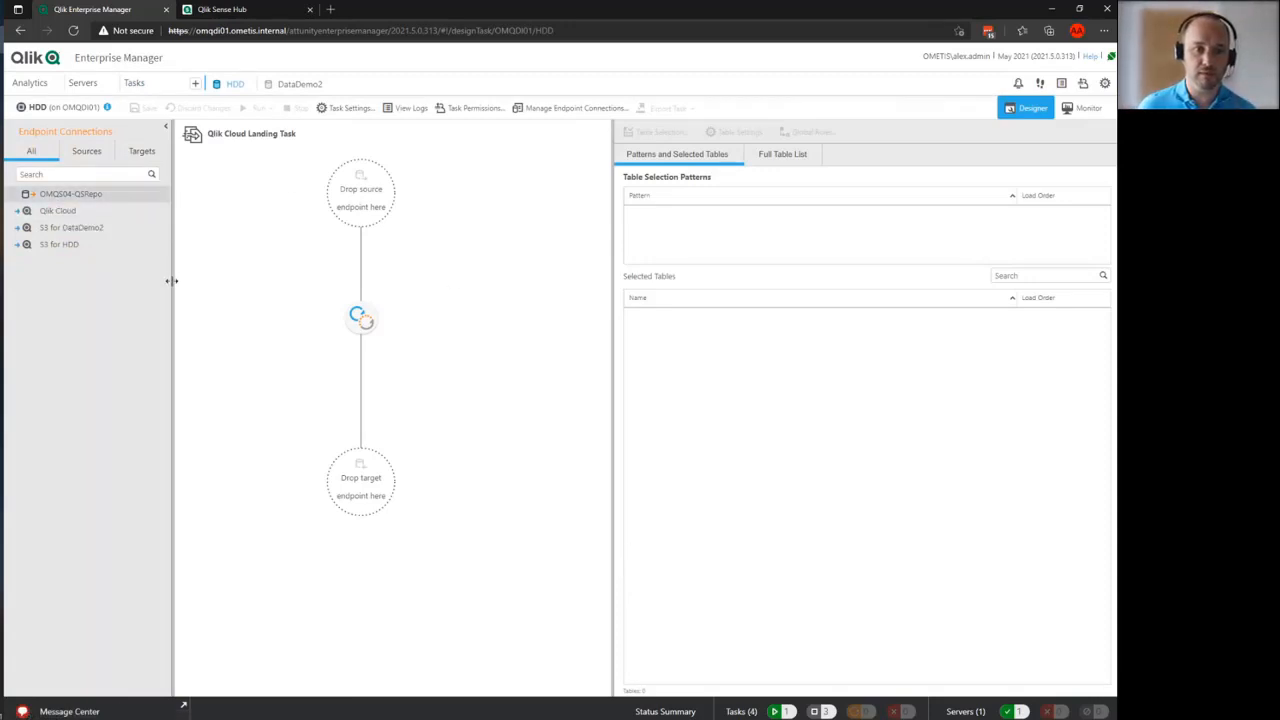
Step: Assign OMQS04-QSRepo as the HDD task's source endpoint and S3 for HDD as its target endpoint
left_click(160, 195)
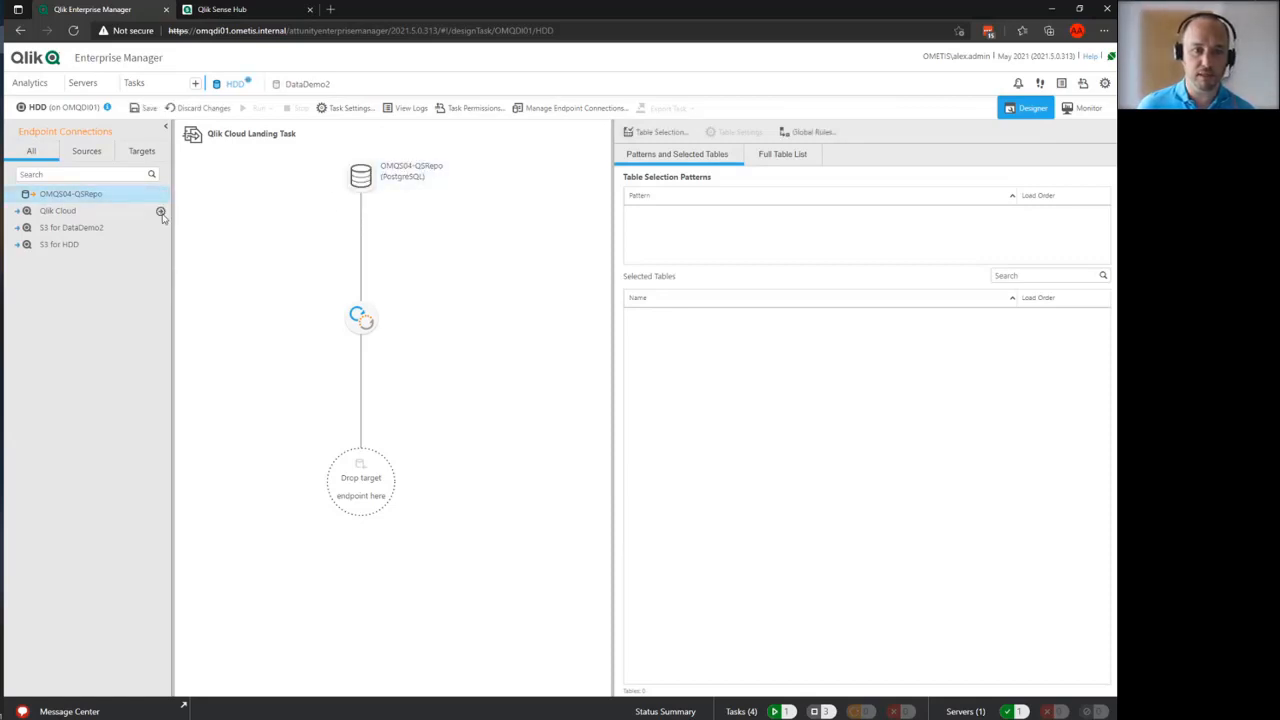
left_click(160, 245)
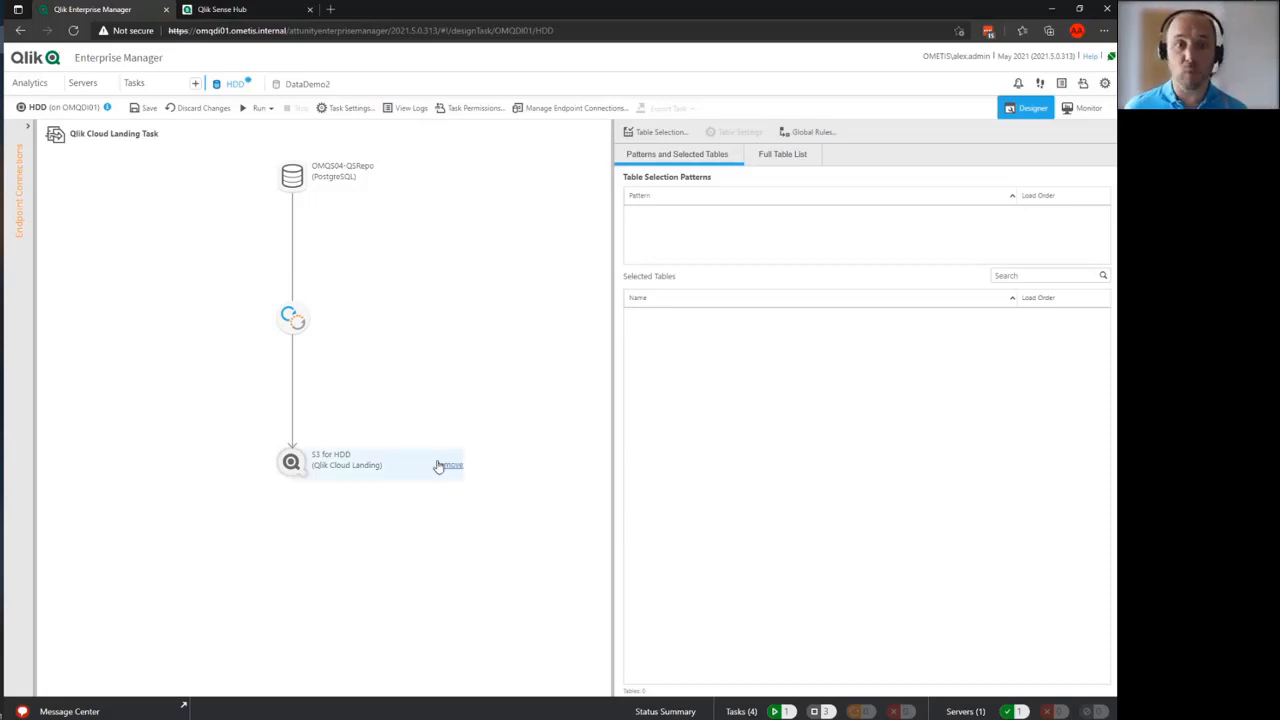
Step: Start the HDD task's table selection and list every source table in all schemas using the % wildcard
left_click(655, 140)
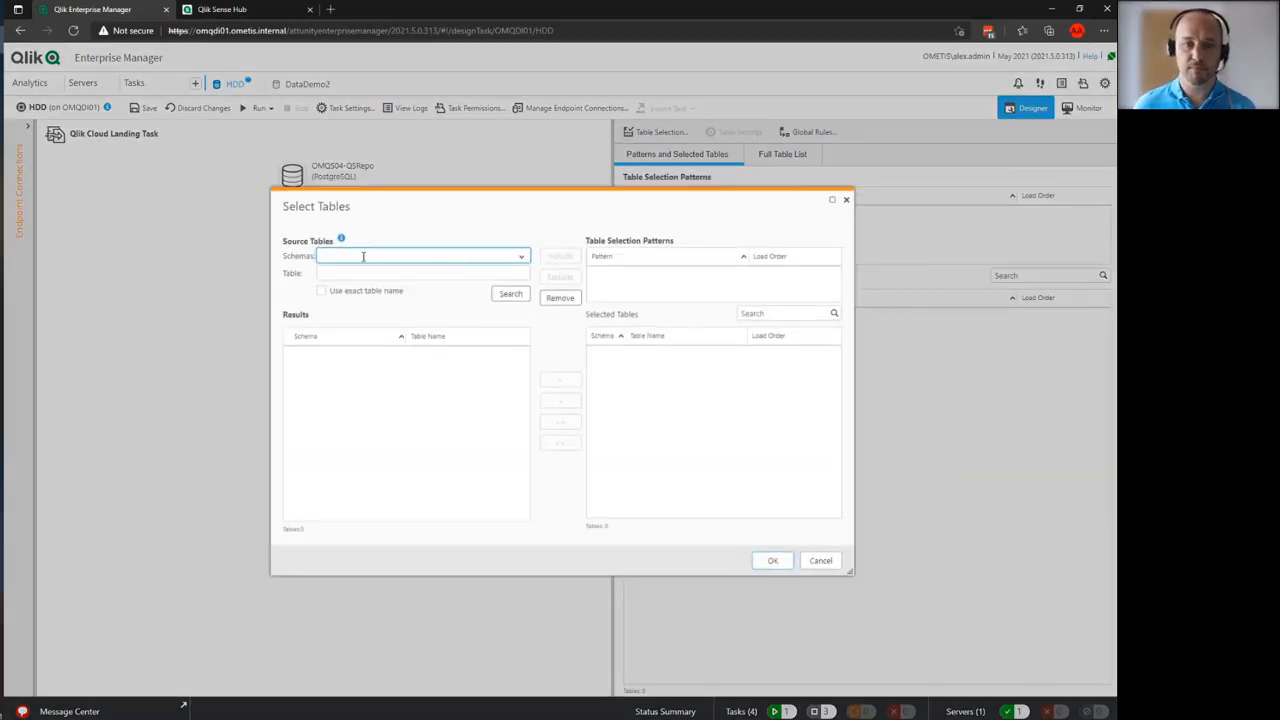
key("Tab")
type("%")
left_click(510, 293)
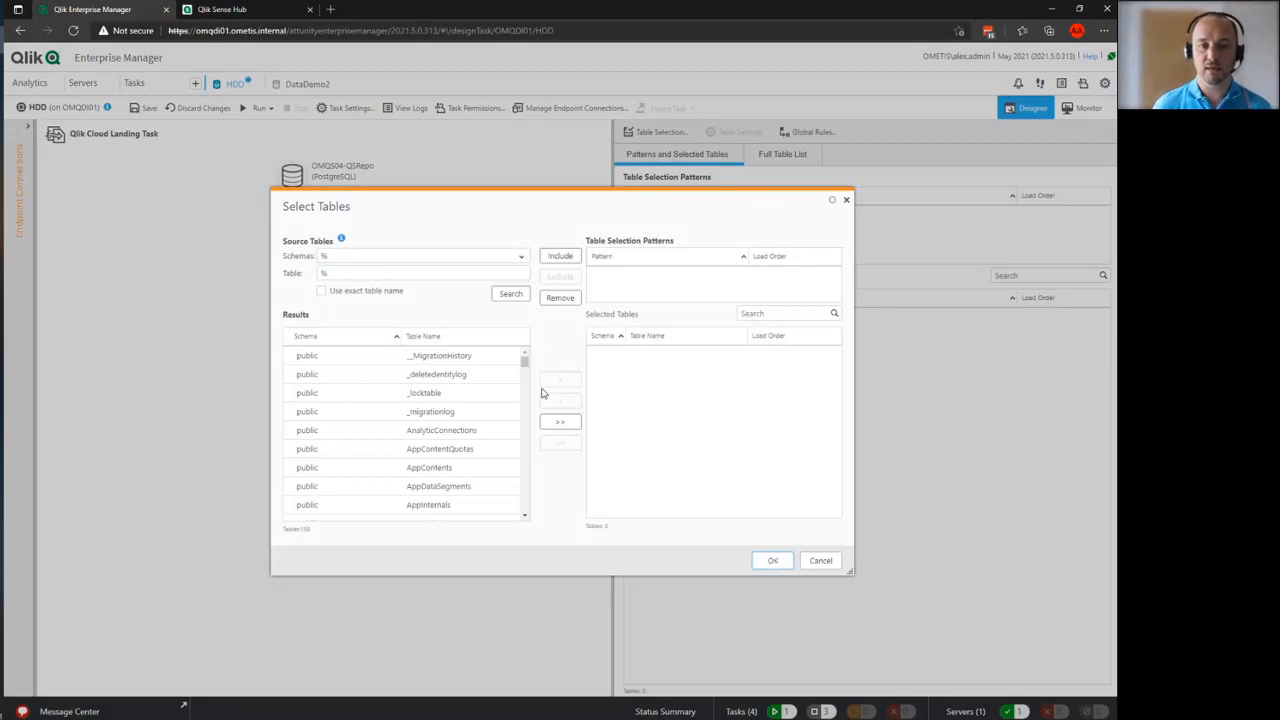
mouse_move(523, 363)
left_mouse_down()
mouse_move(525, 492)
mouse_move(523, 338)
left_mouse_up()
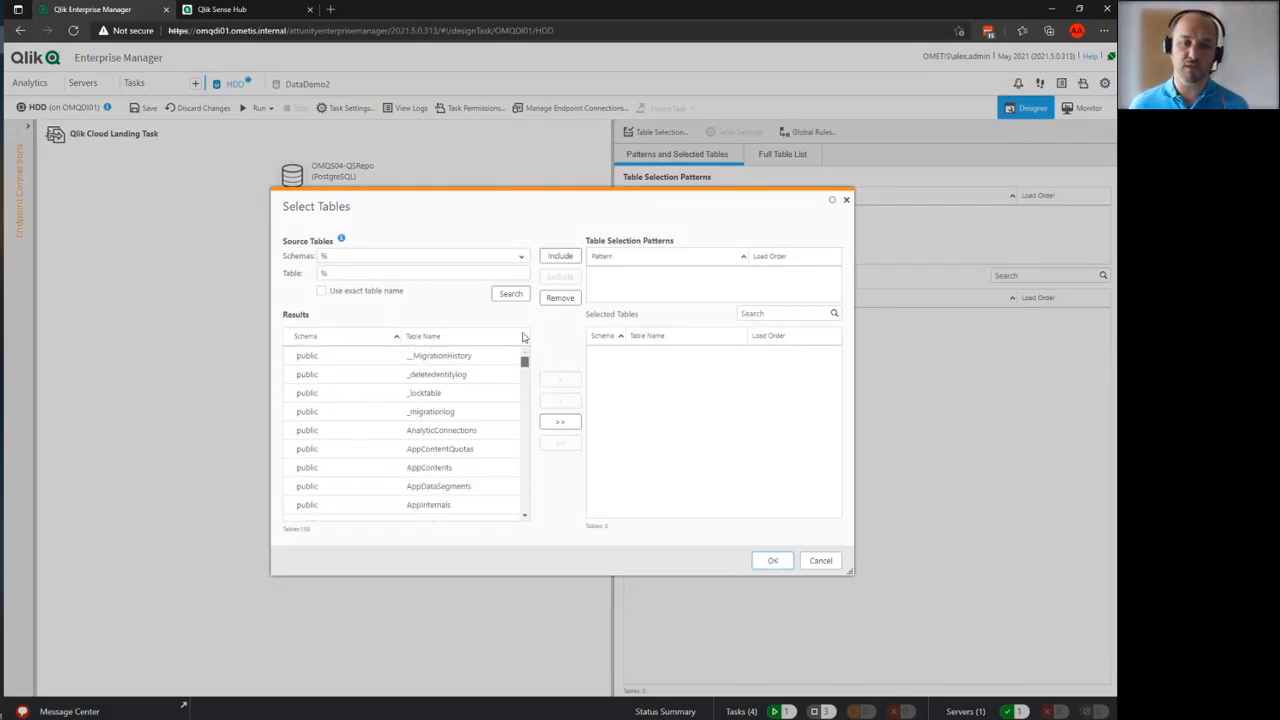
Step: Search the source tables of all schemas for names matching %App%
left_click(368, 272)
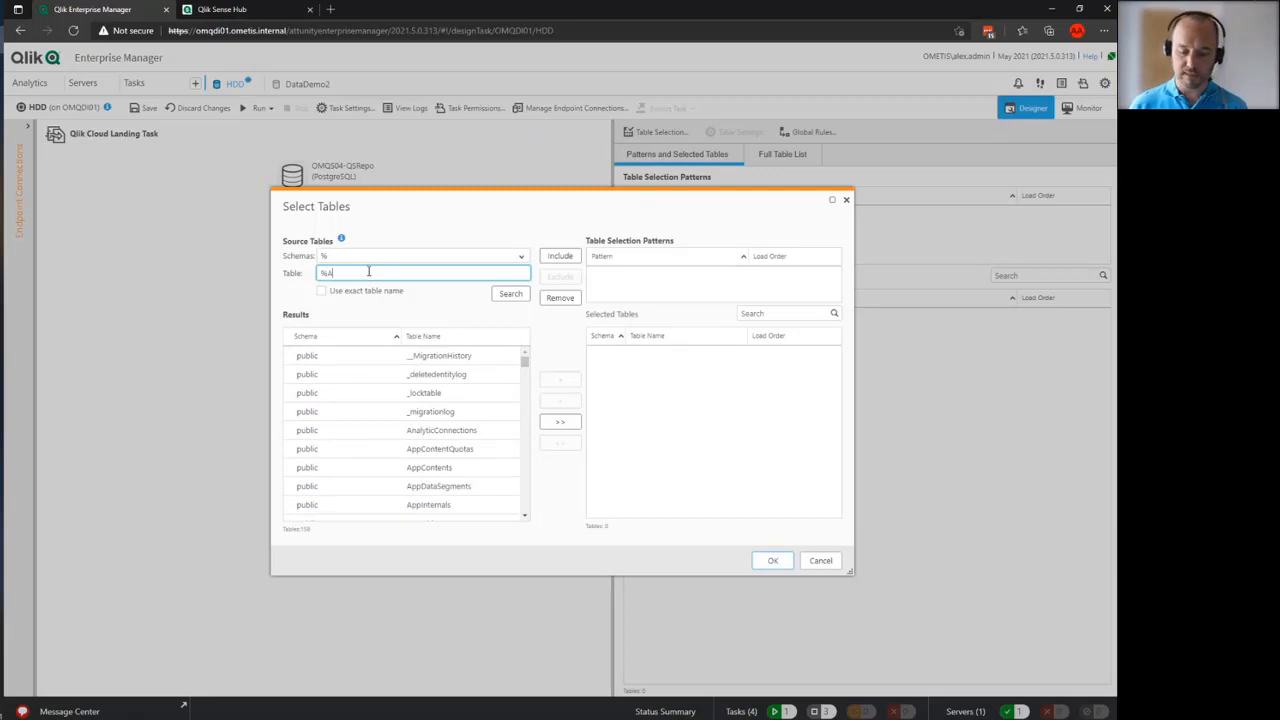
type("App")
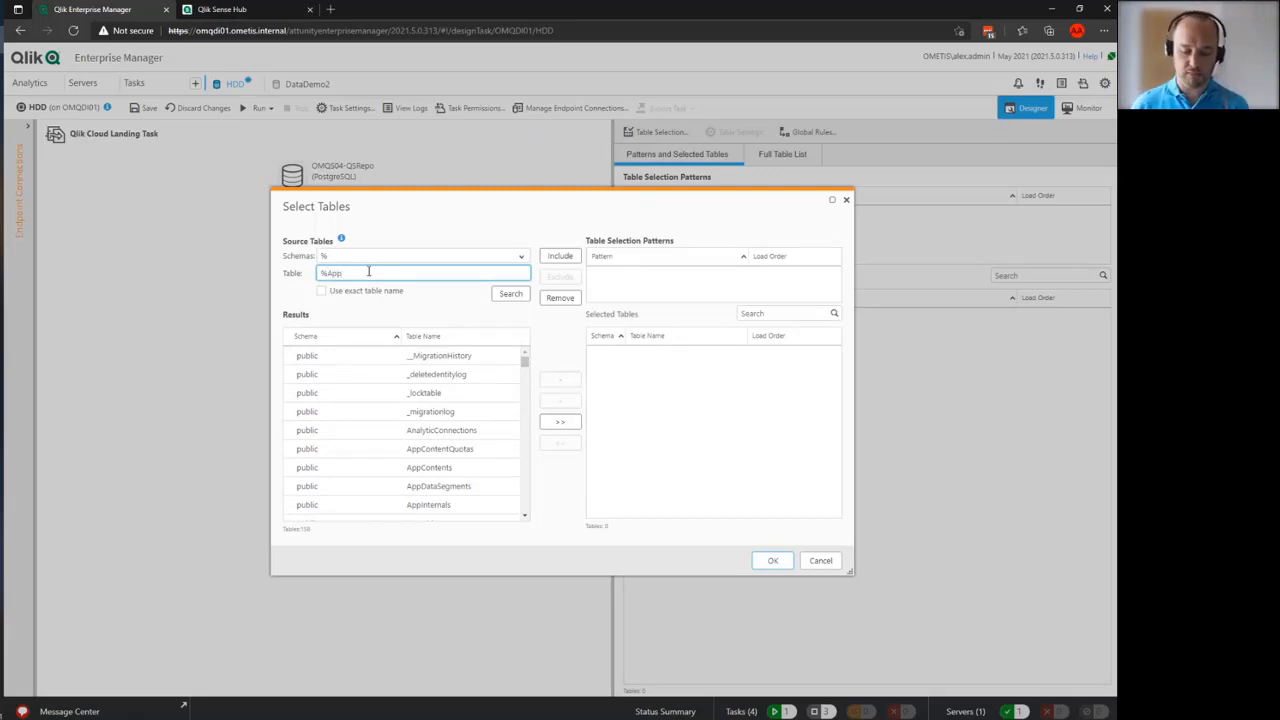
type("%")
left_click(512, 296)
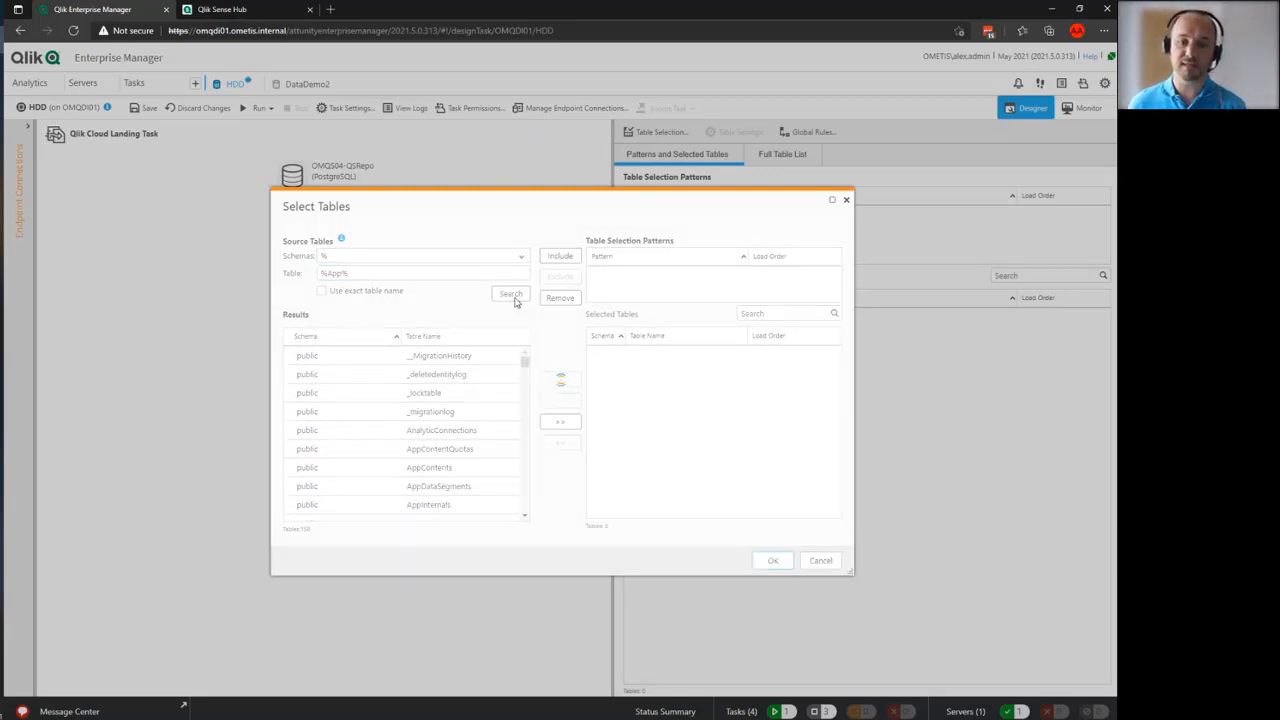
scroll(447, 421, "down", 2)
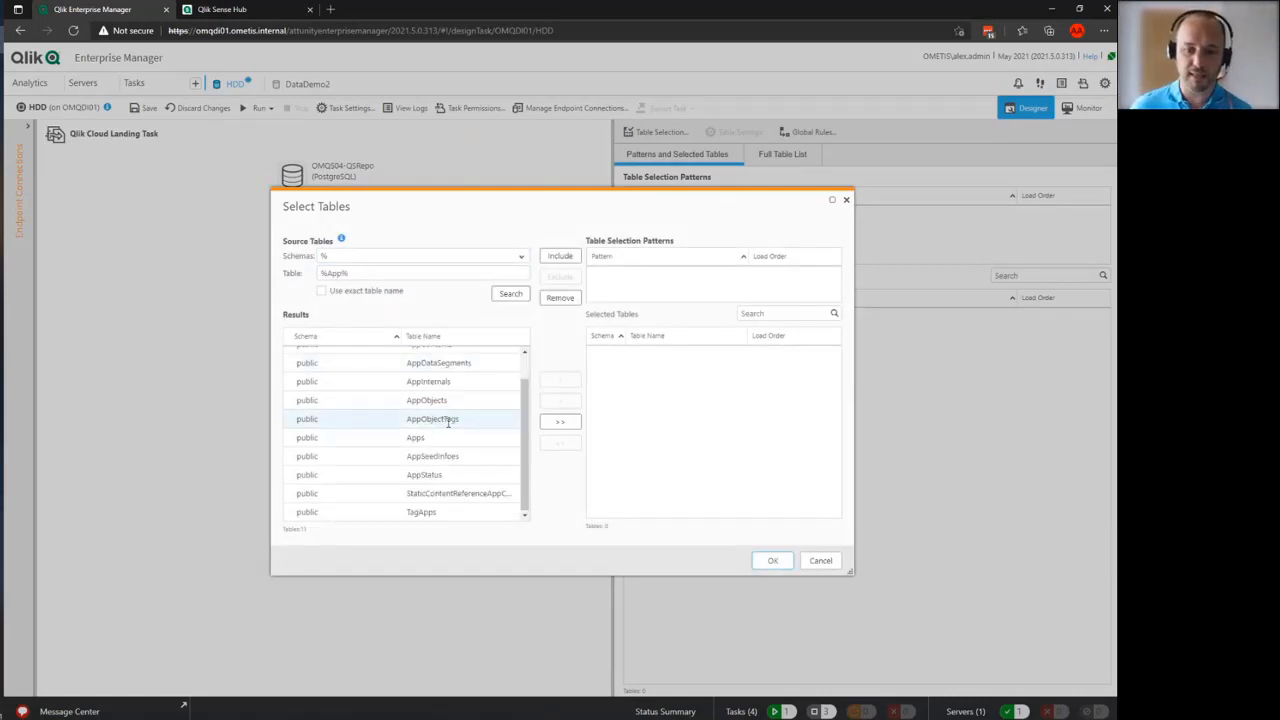
scroll(457, 440, "up", 2)
Step: Include the %App% pattern for all schemas in the table selection patterns and confirm the selection
left_click(333, 274)
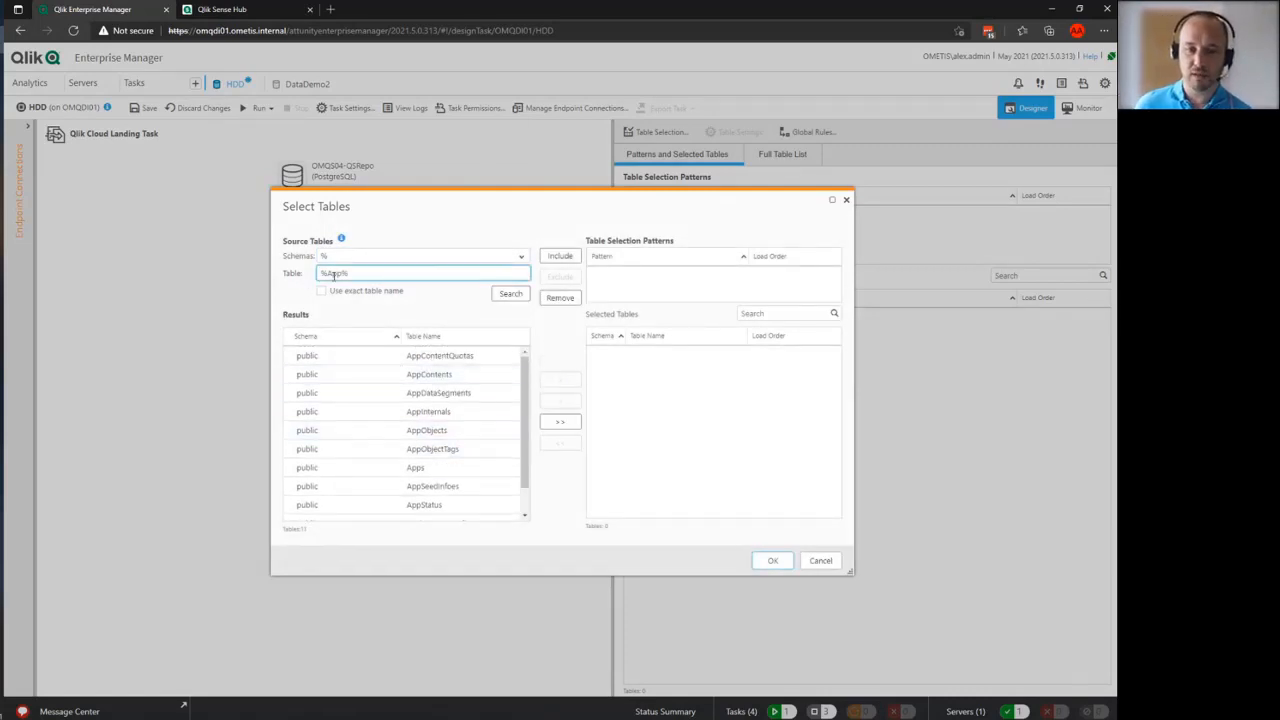
left_click_drag(367, 273, 283, 275)
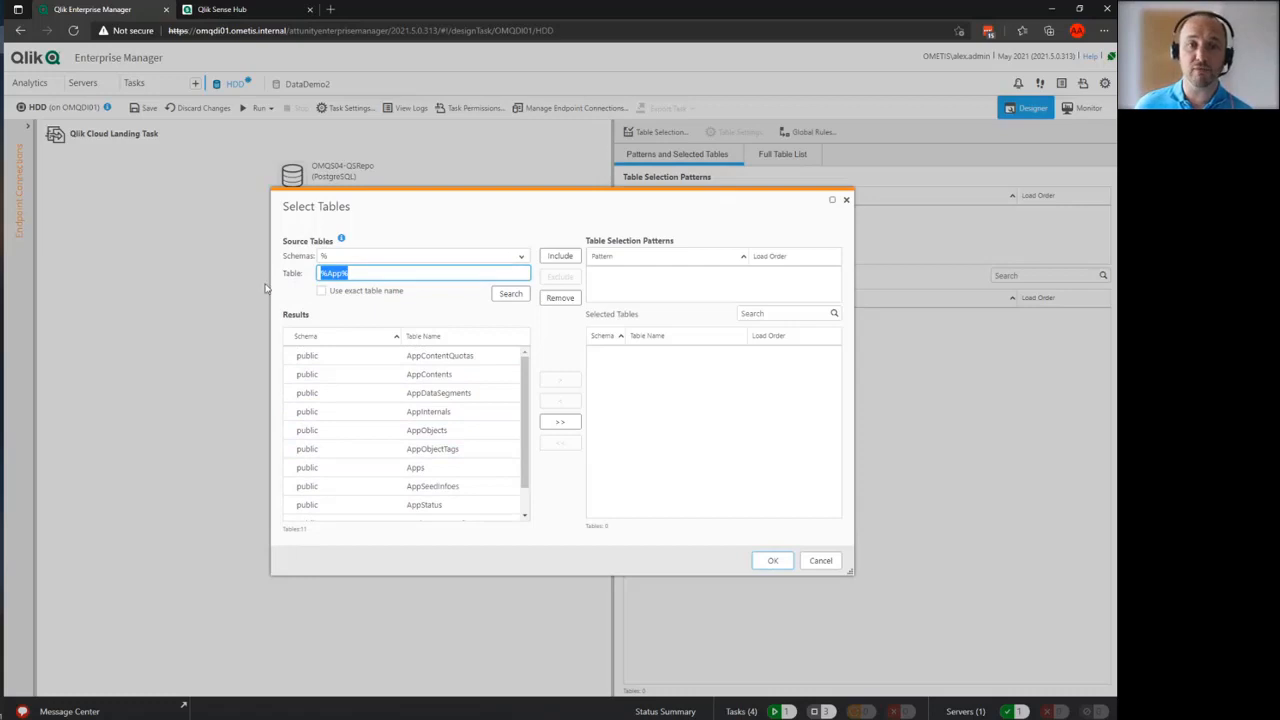
scroll(395, 418, "down", 2)
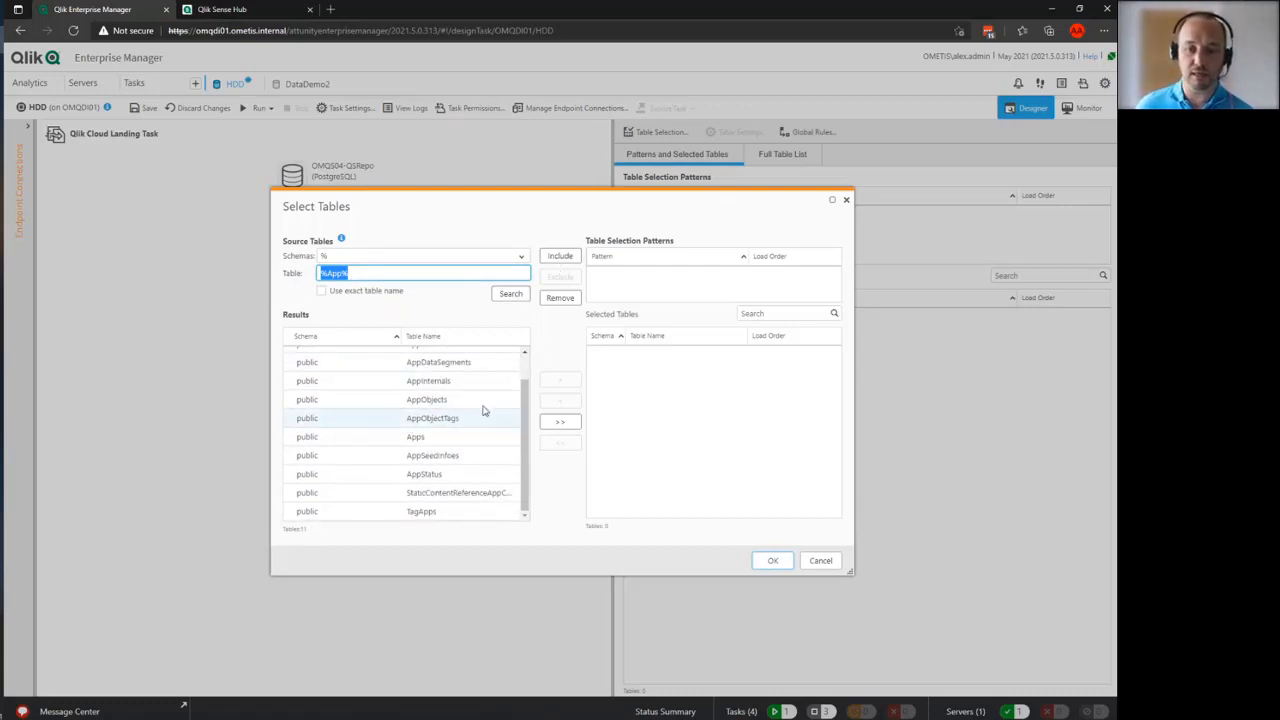
left_click(560, 256)
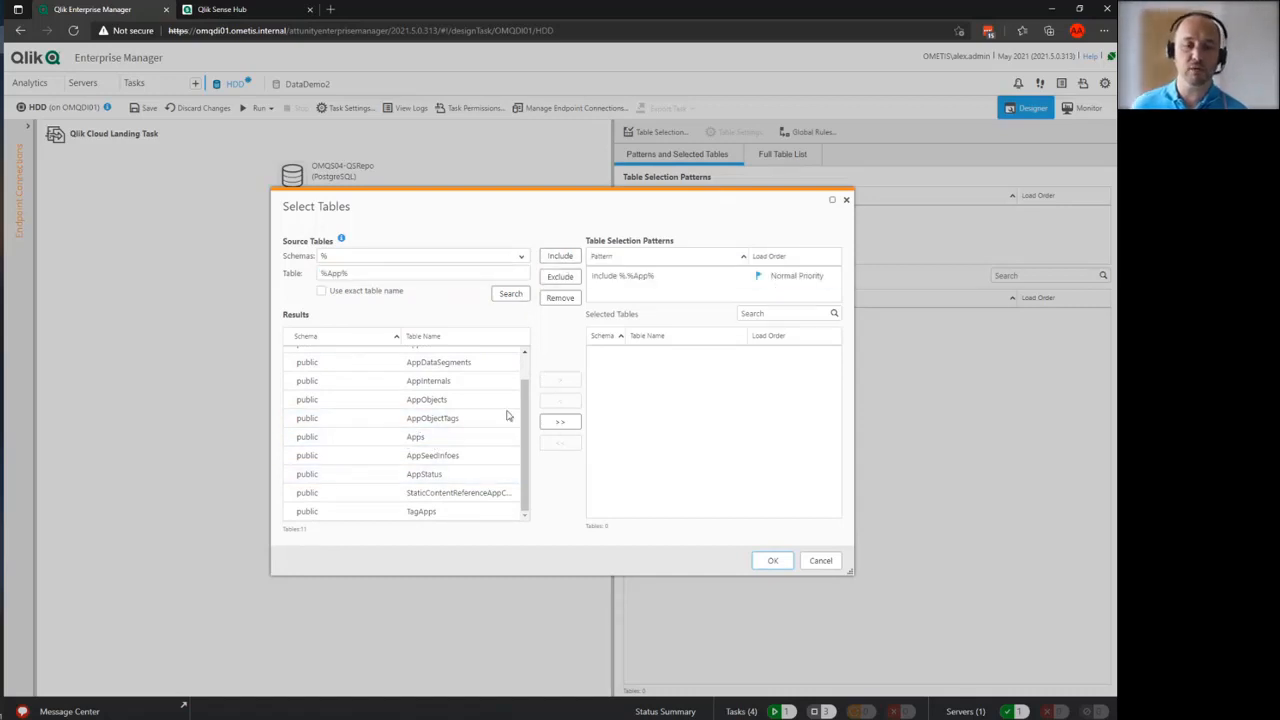
scroll(472, 421, "up", 1)
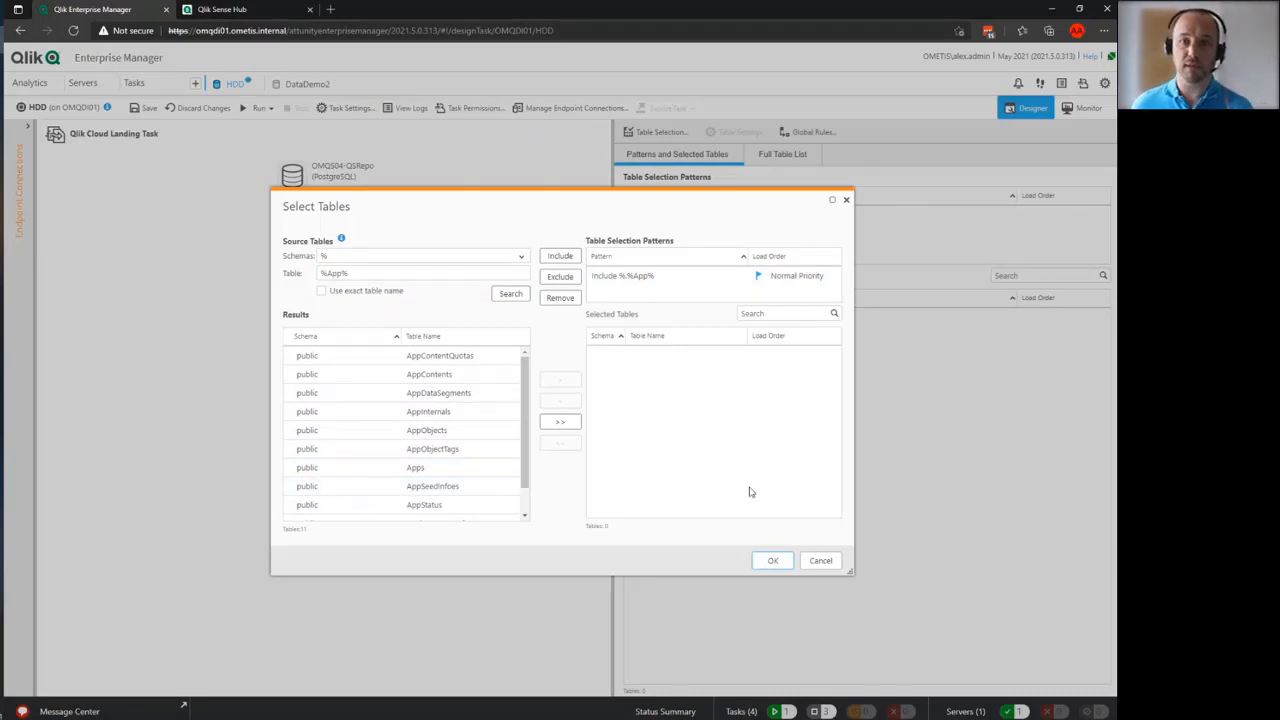
left_click(779, 567)
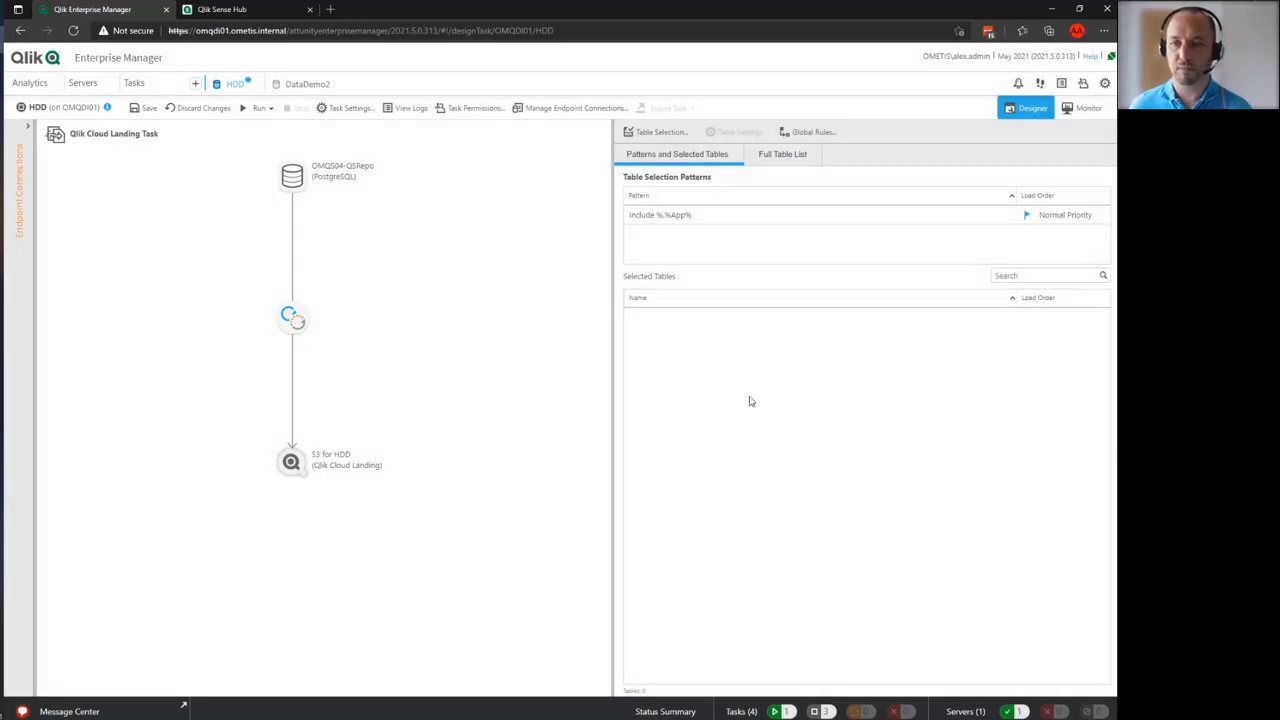
Step: Set the HDD task's change data partitioning to every 15 Minutes in the Store Changes settings
left_click(364, 111)
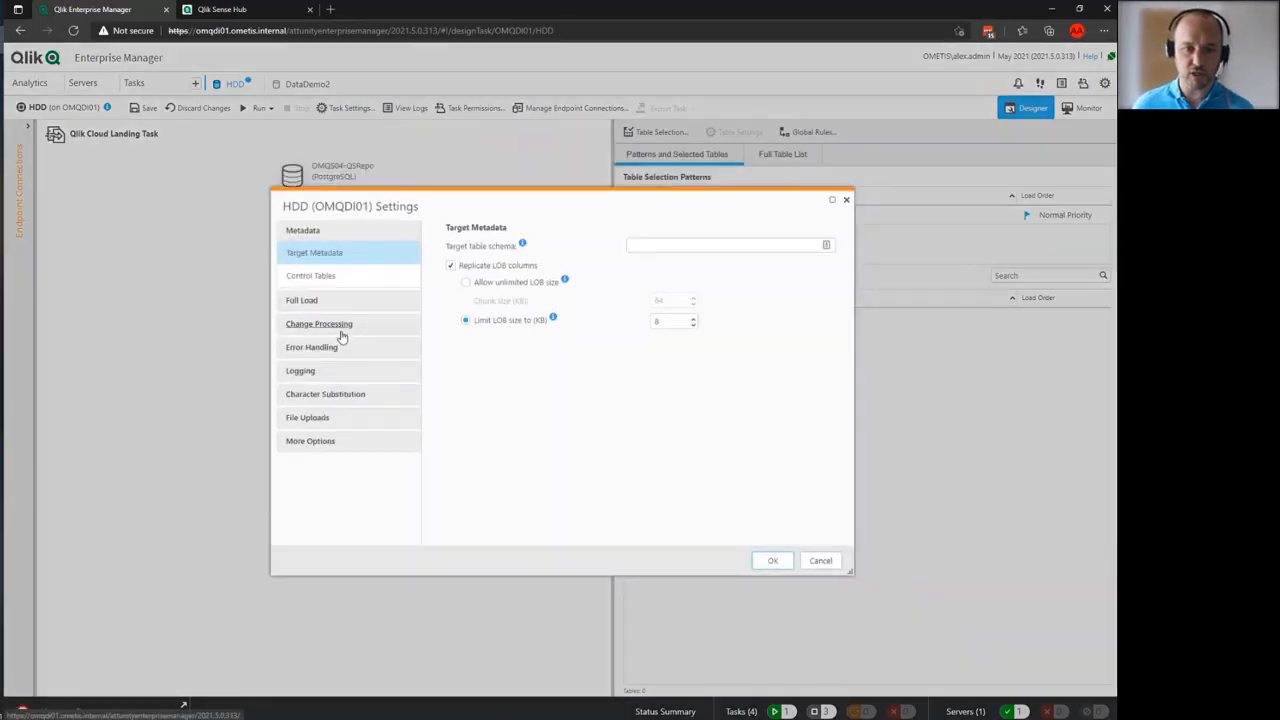
left_click(337, 330)
scroll(687, 470, "down", 5)
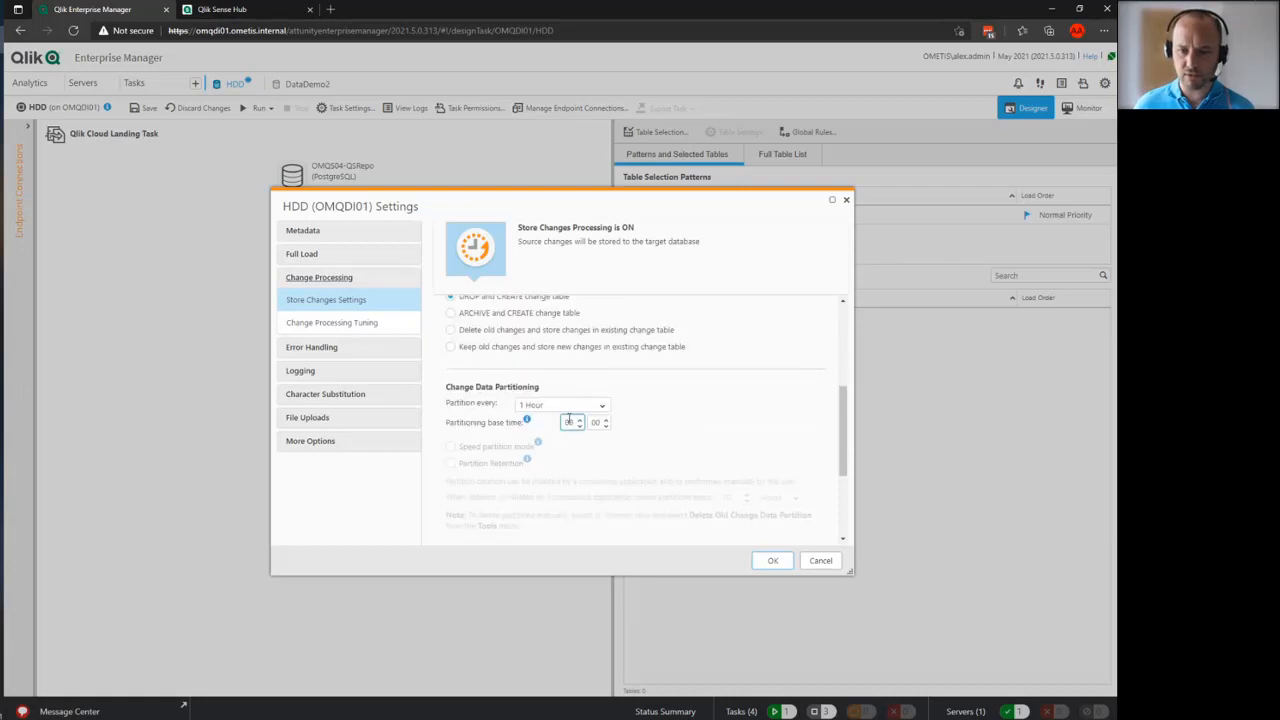
left_click(603, 405)
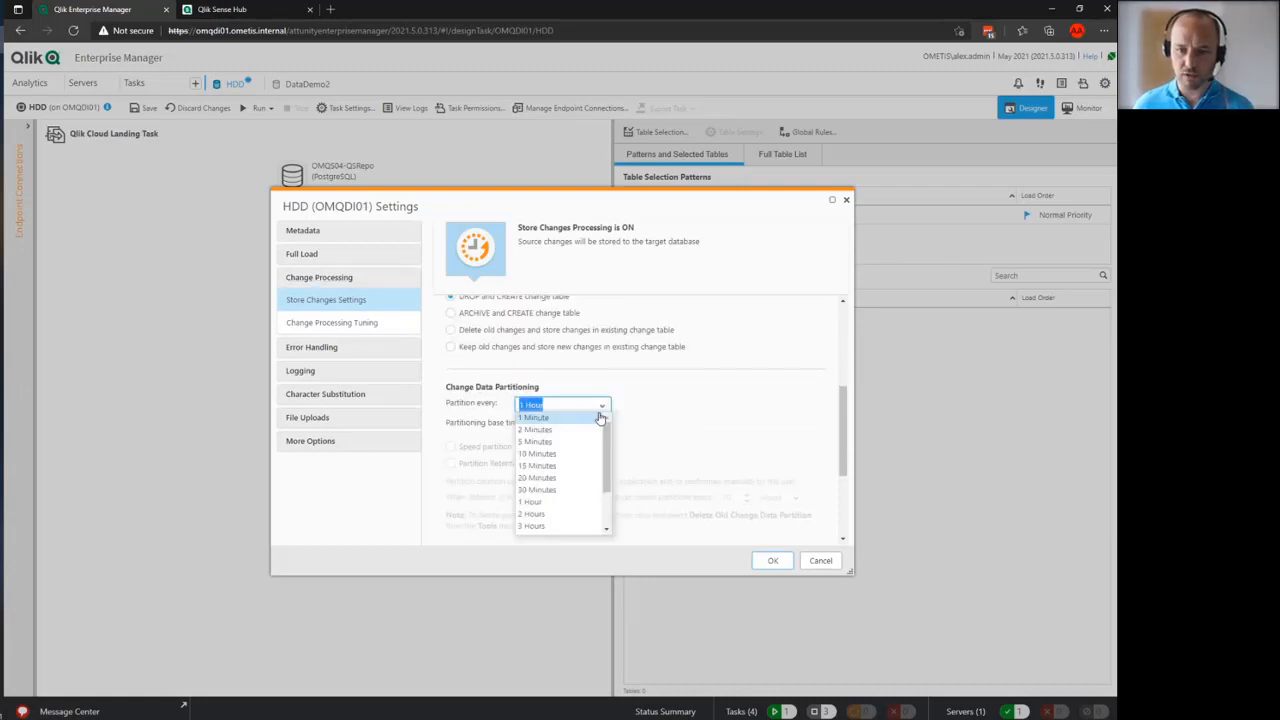
left_click(549, 468)
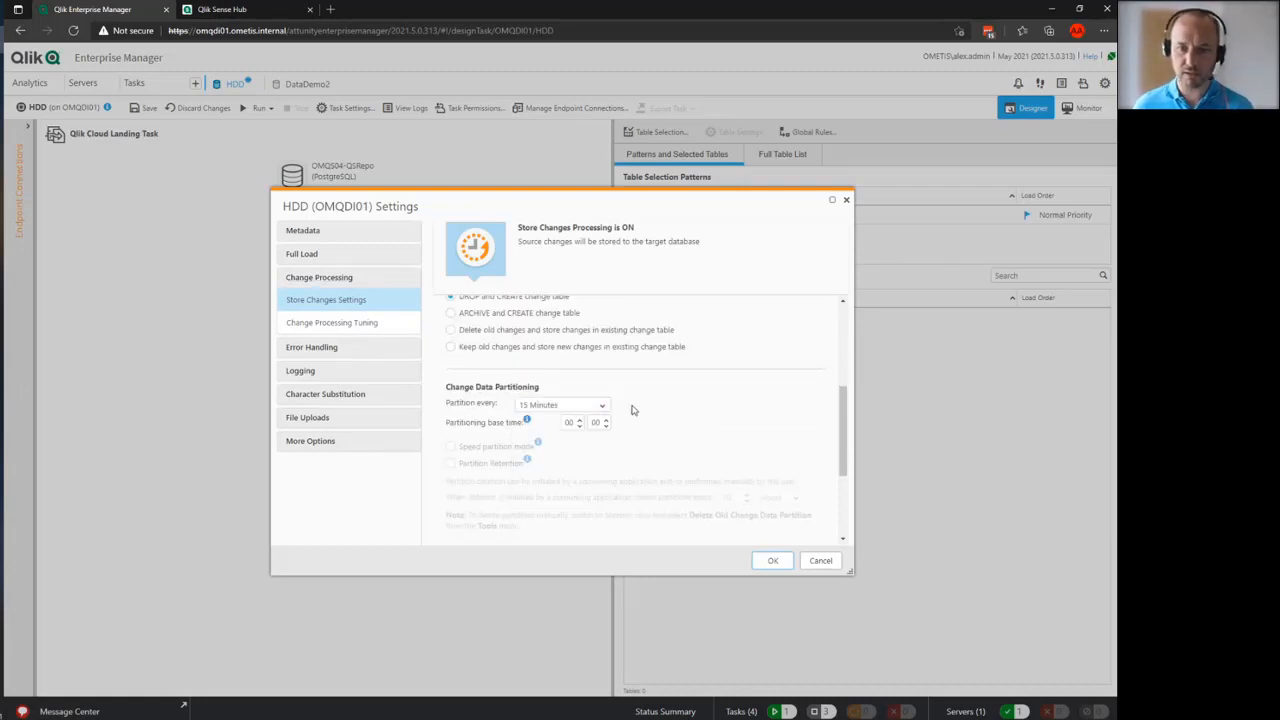
left_click(773, 562)
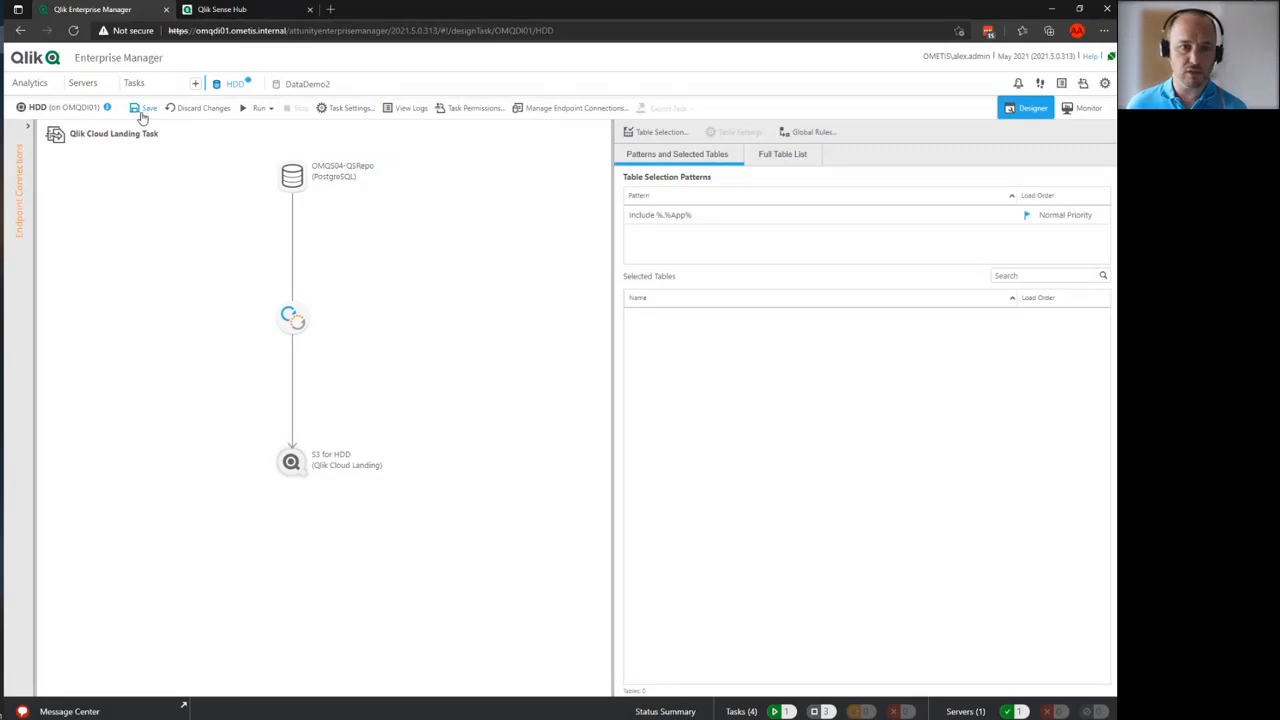
Step: Set the partitioning base time to 00:27 in the HDD task's Store Changes settings and save the task
left_click(349, 110)
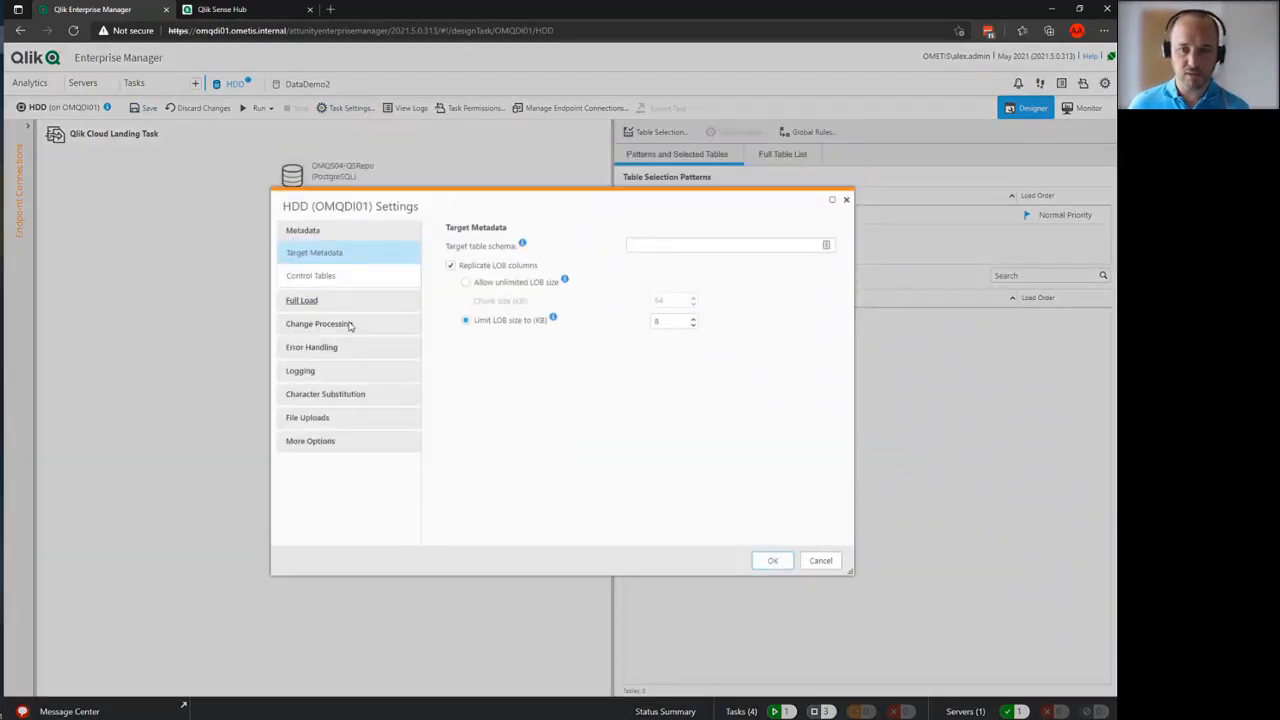
left_click(331, 325)
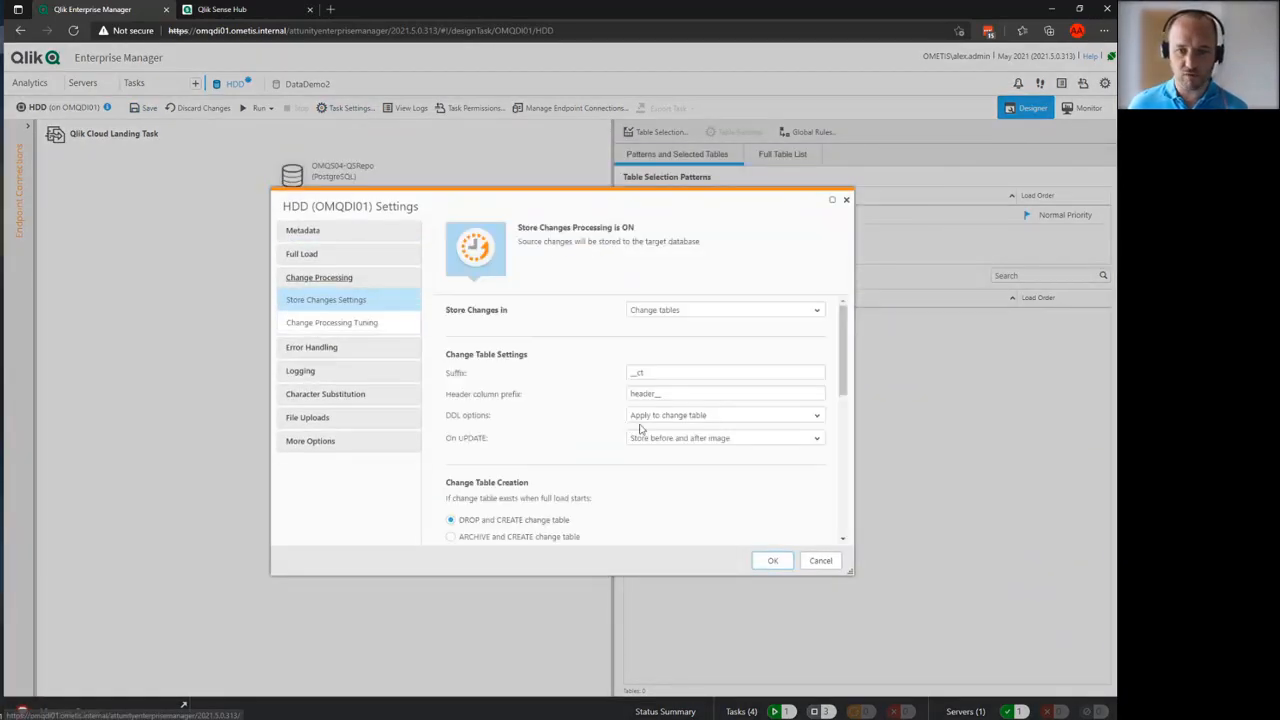
scroll(608, 457, "down", 3)
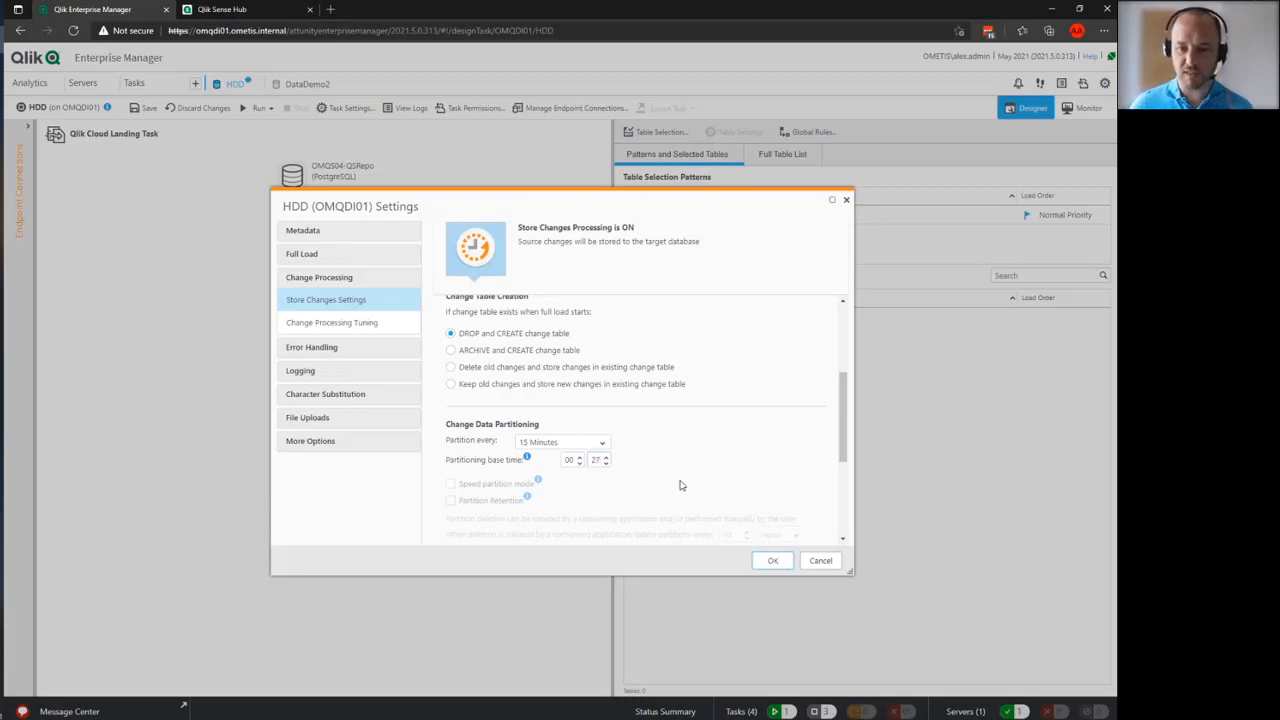
left_click(772, 560)
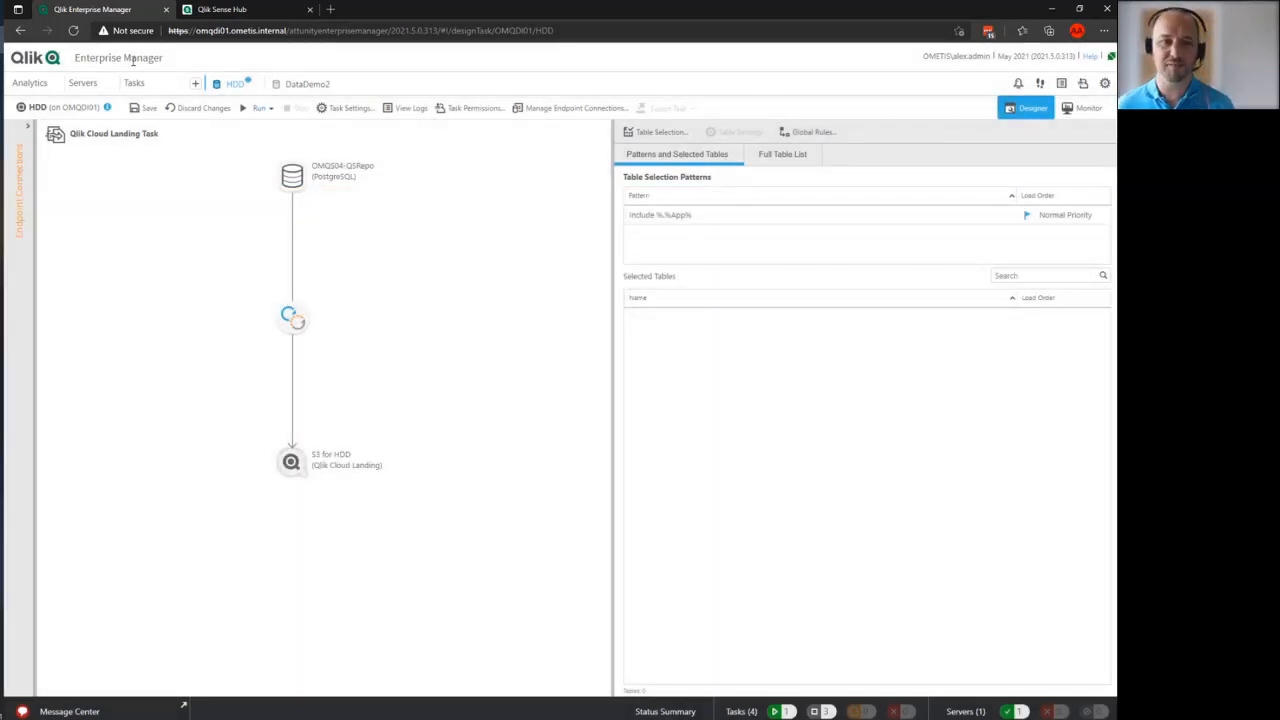
left_click(147, 108)
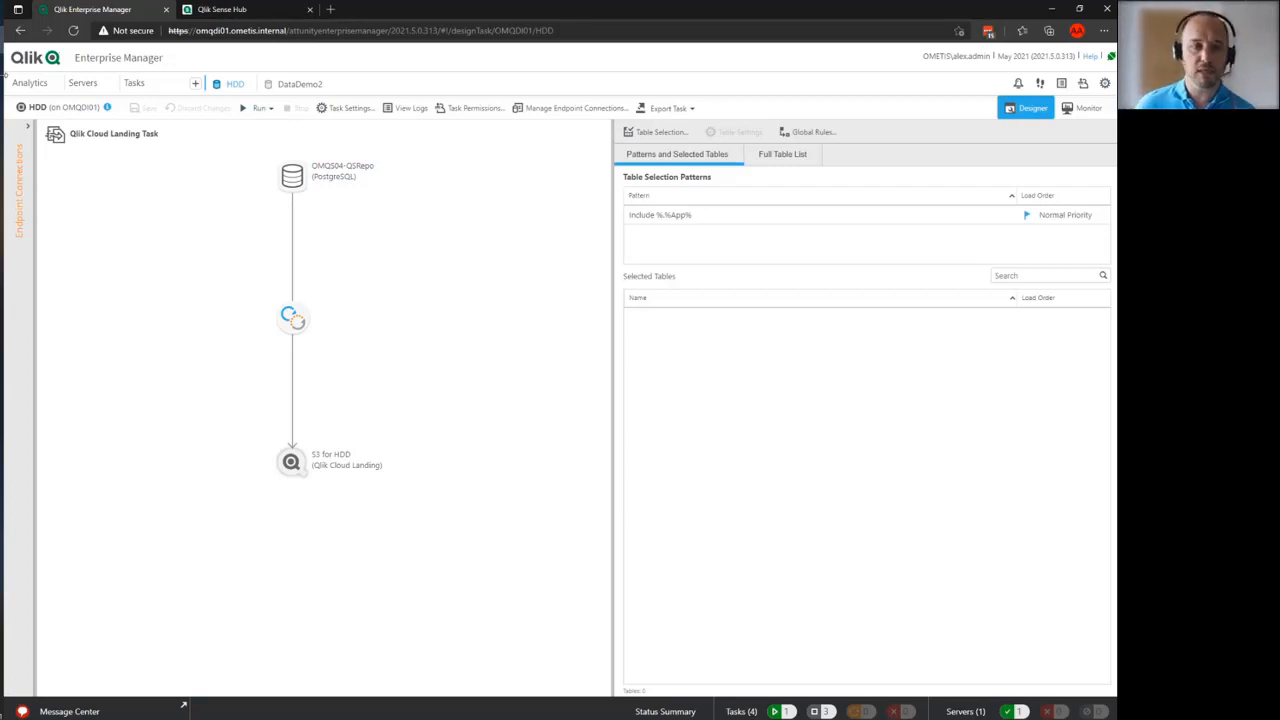
Step: Switch to Qlik Cloud Data Services, review the form for adding a remote Enterprise Manager resource, and close it without creating one
key("alt+Tab")
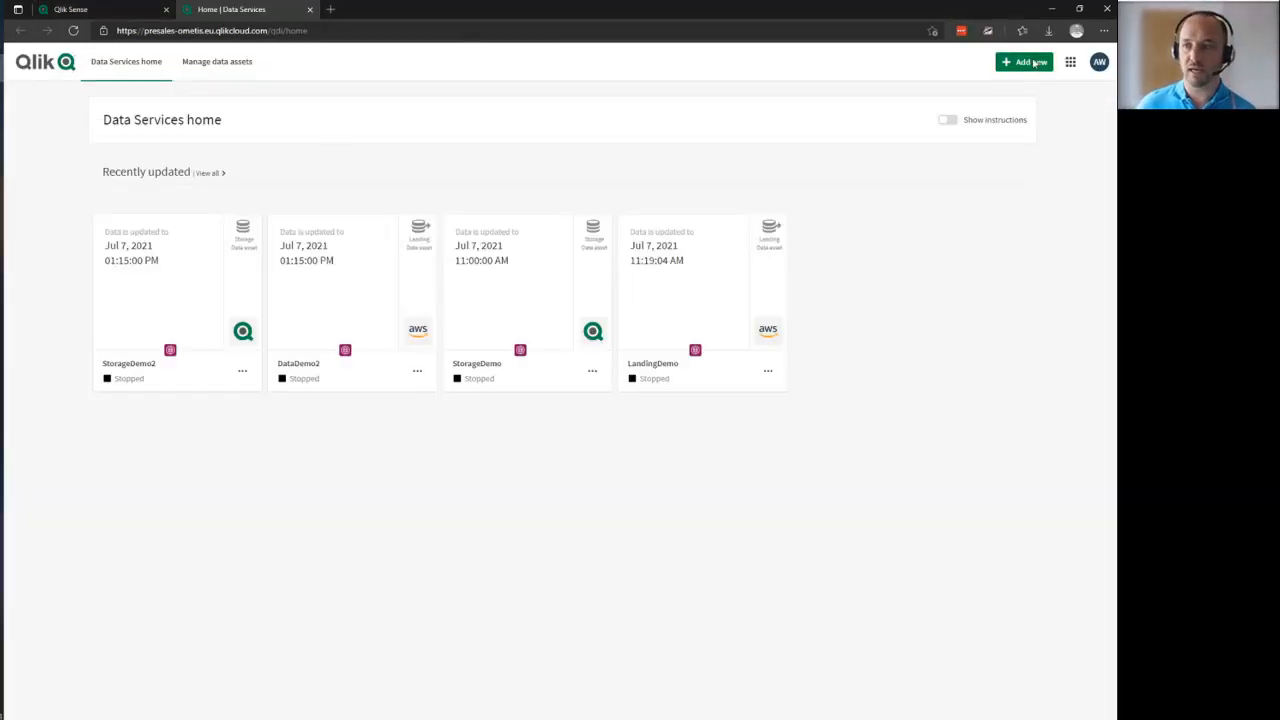
left_click(1040, 66)
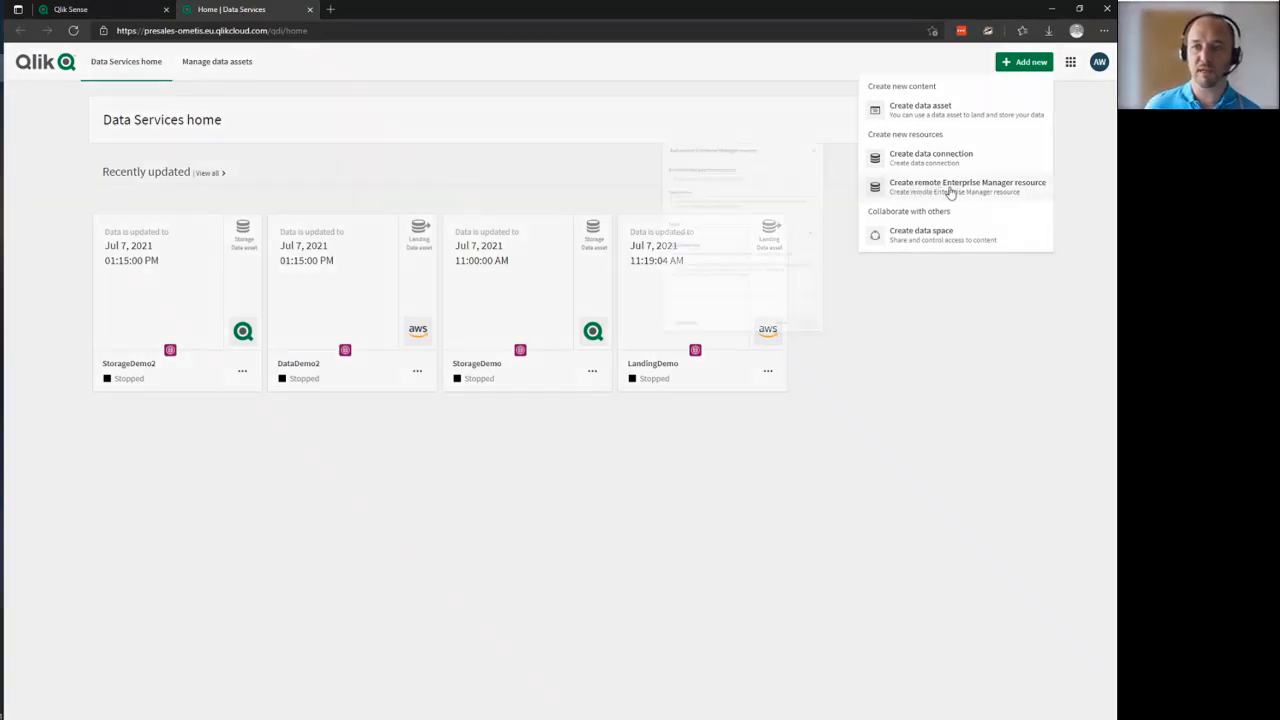
left_click(950, 187)
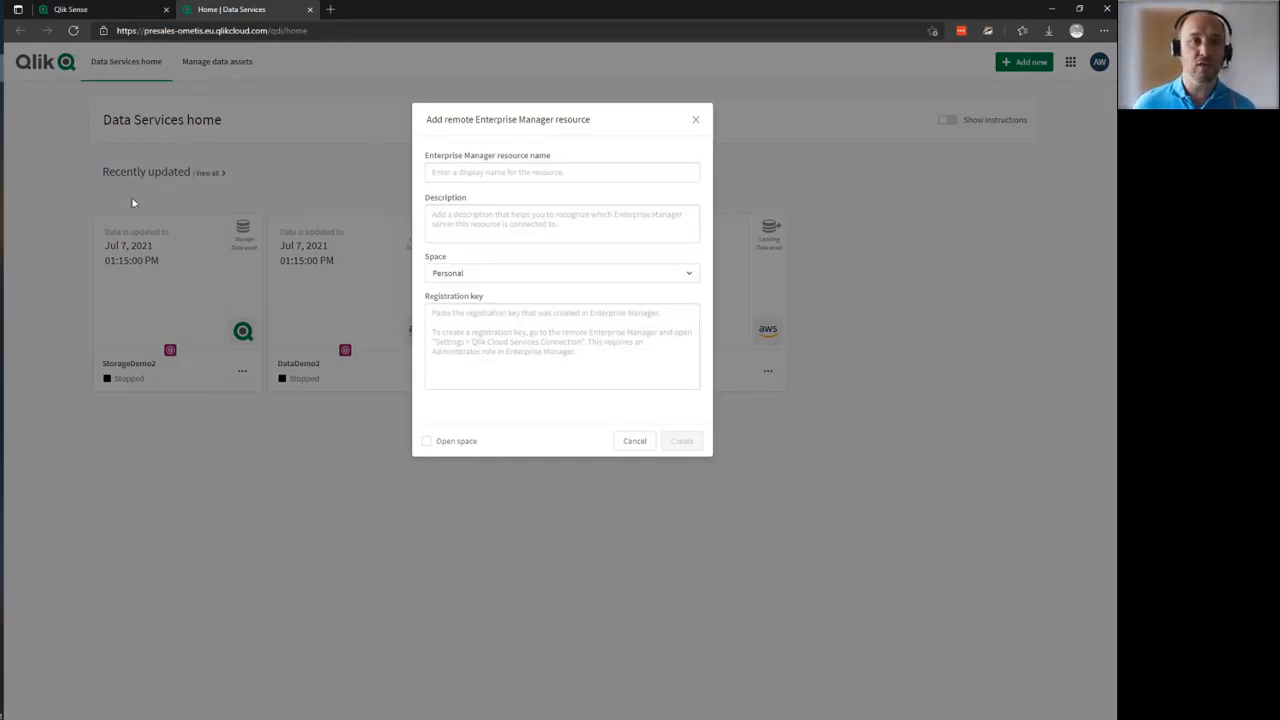
left_click(695, 120)
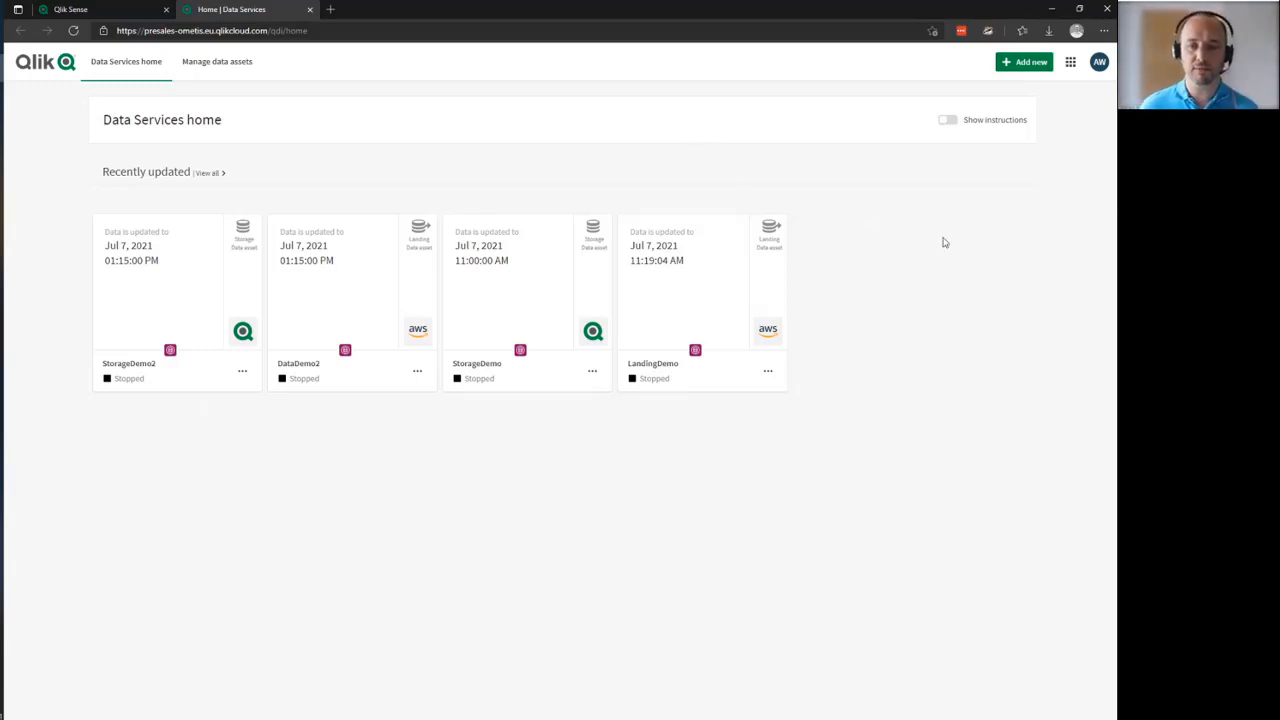
Step: Start a new data asset in the DataDemo space and name it HDD Landing
left_click(1024, 68)
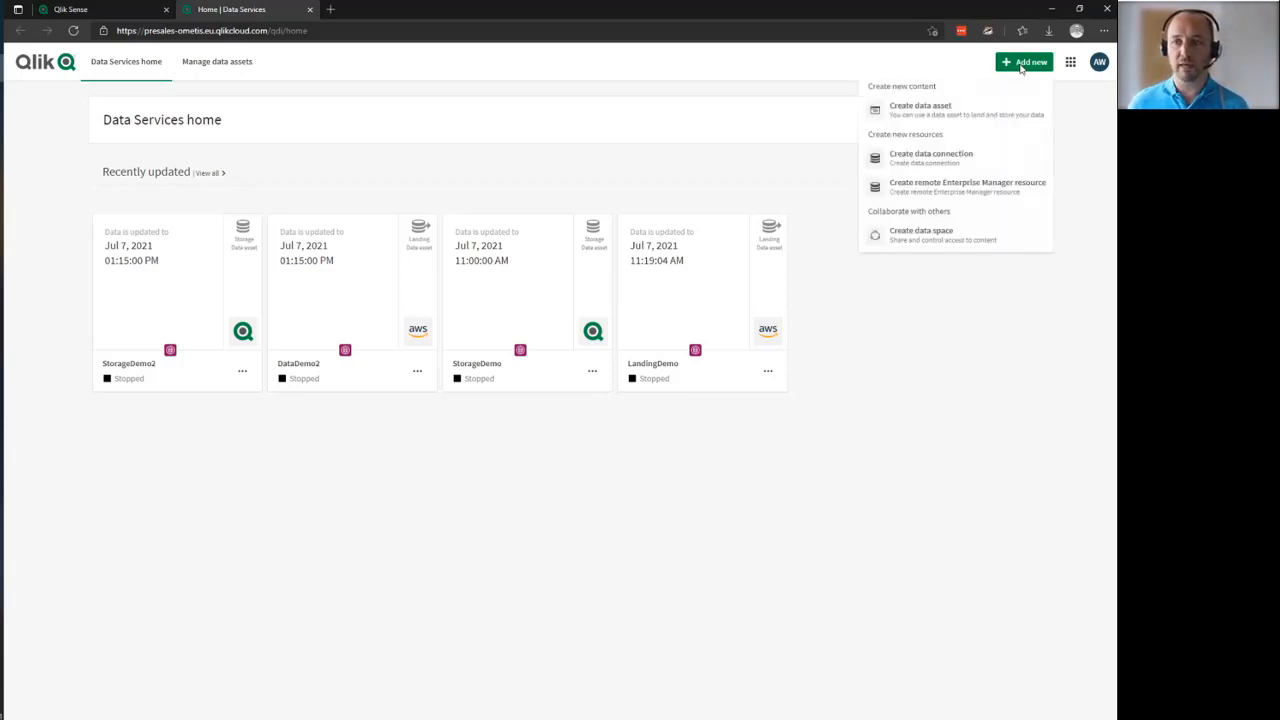
left_click(985, 117)
left_click(552, 220)
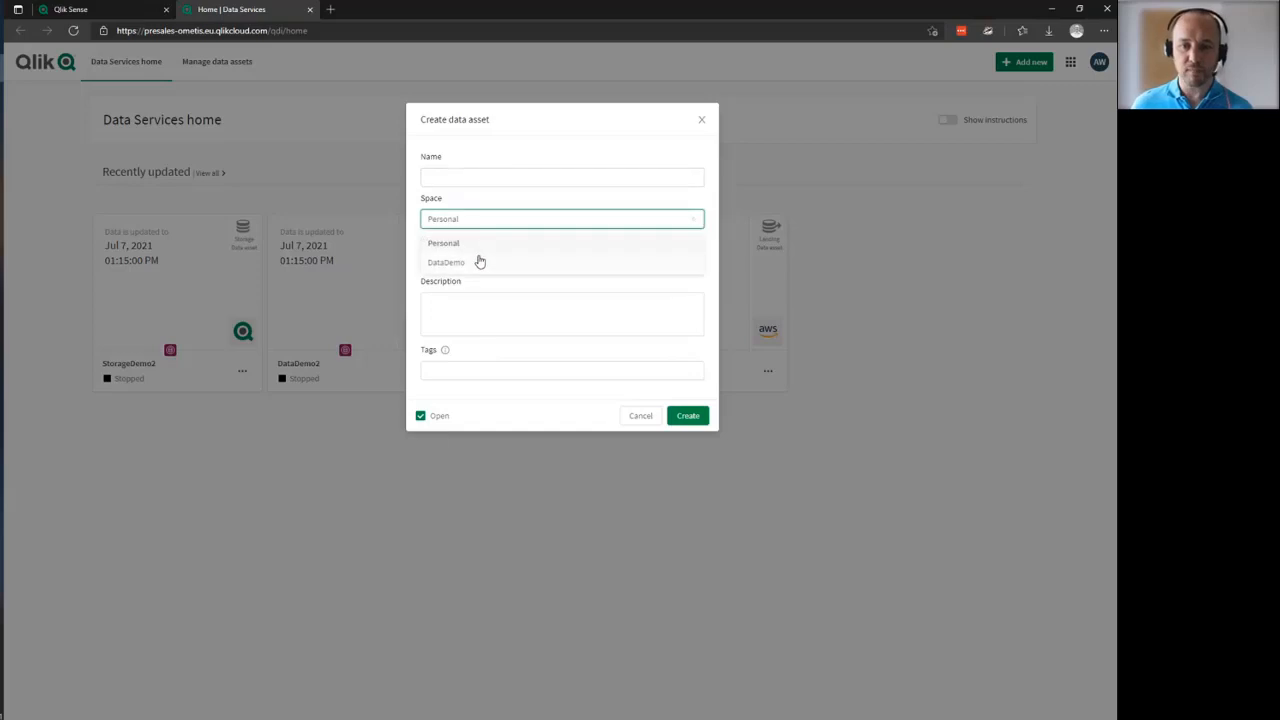
left_click(480, 261)
left_click(460, 262)
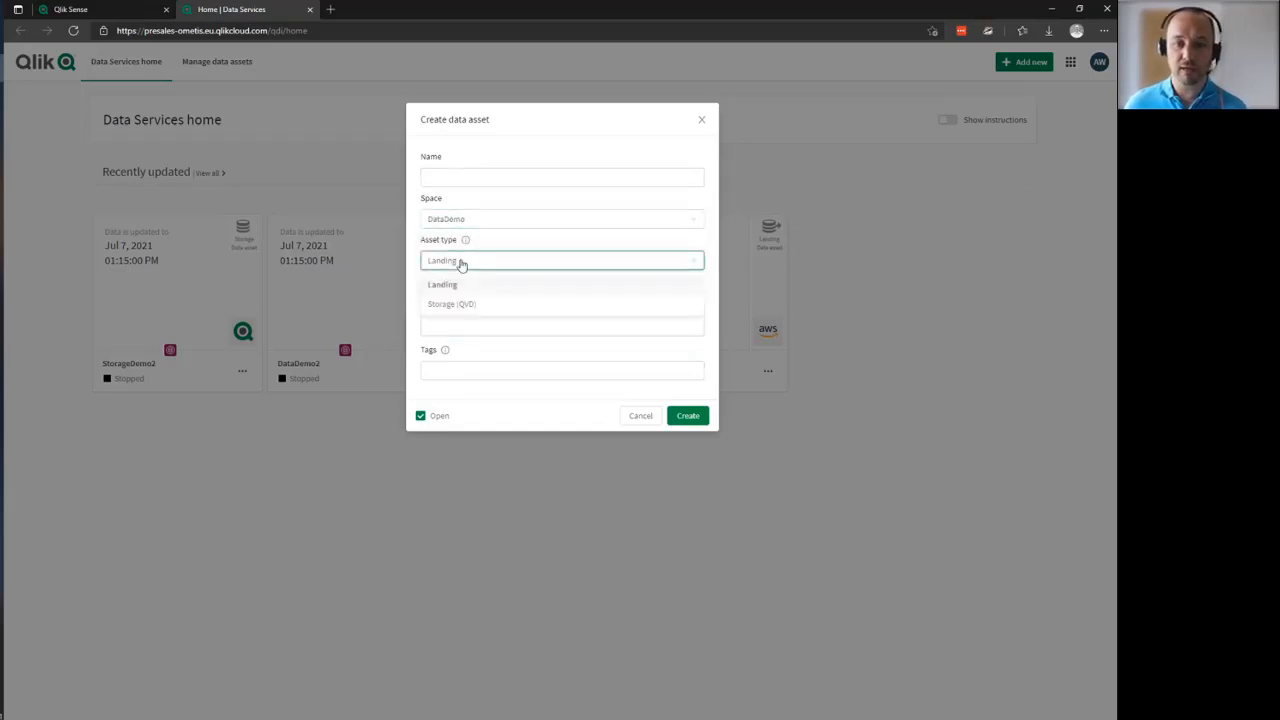
left_click(443, 176)
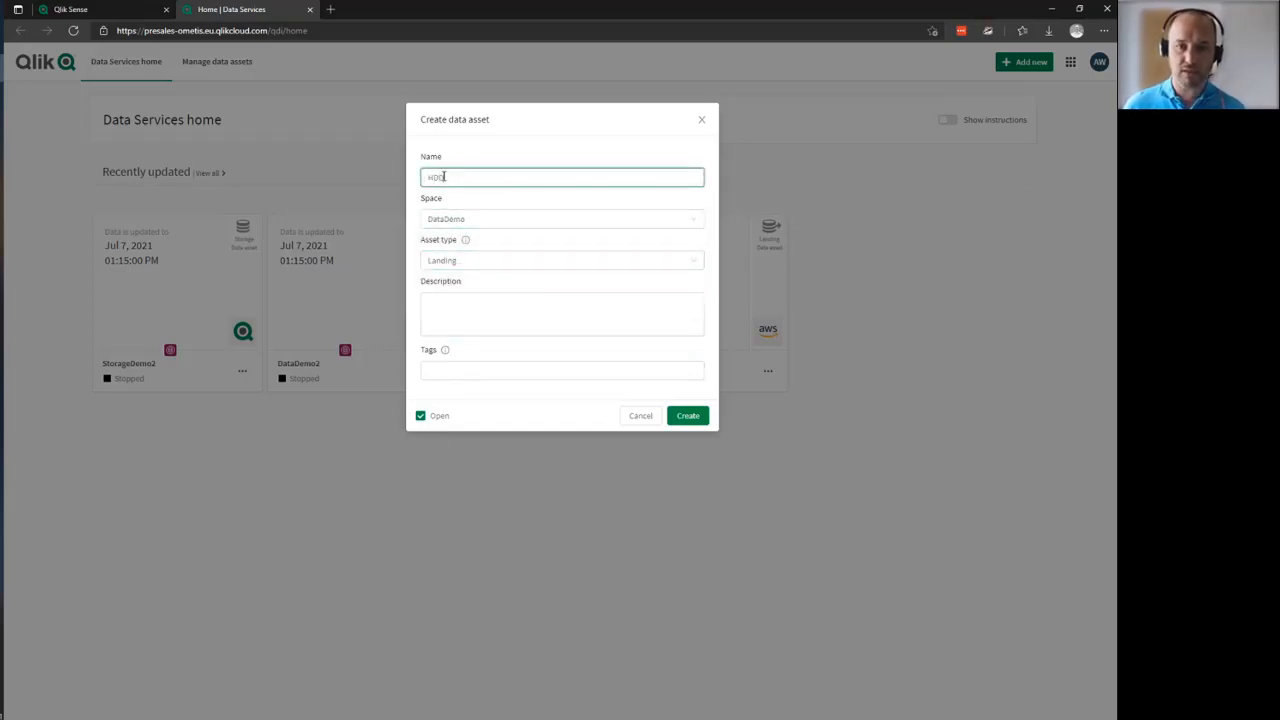
type("HDD Landing")
key("Tab")
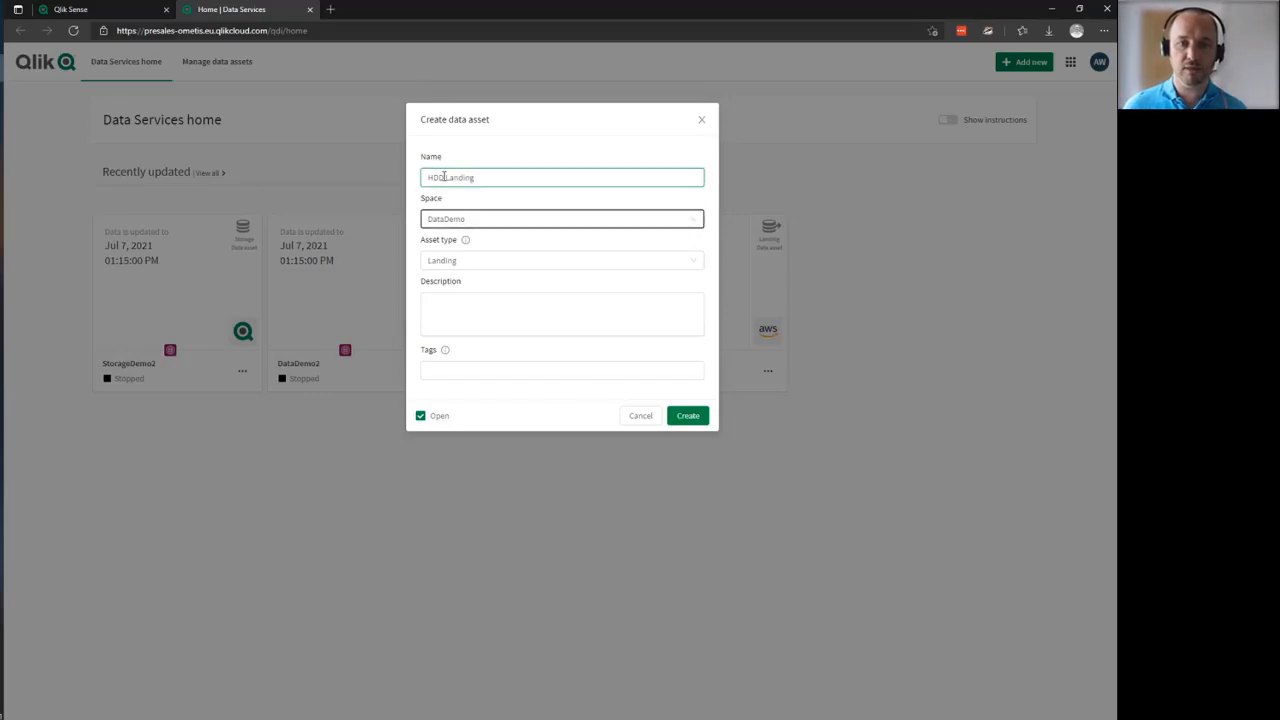
Step: Choose Landing as the asset type for HDD Landing and create the asset
left_click(467, 264)
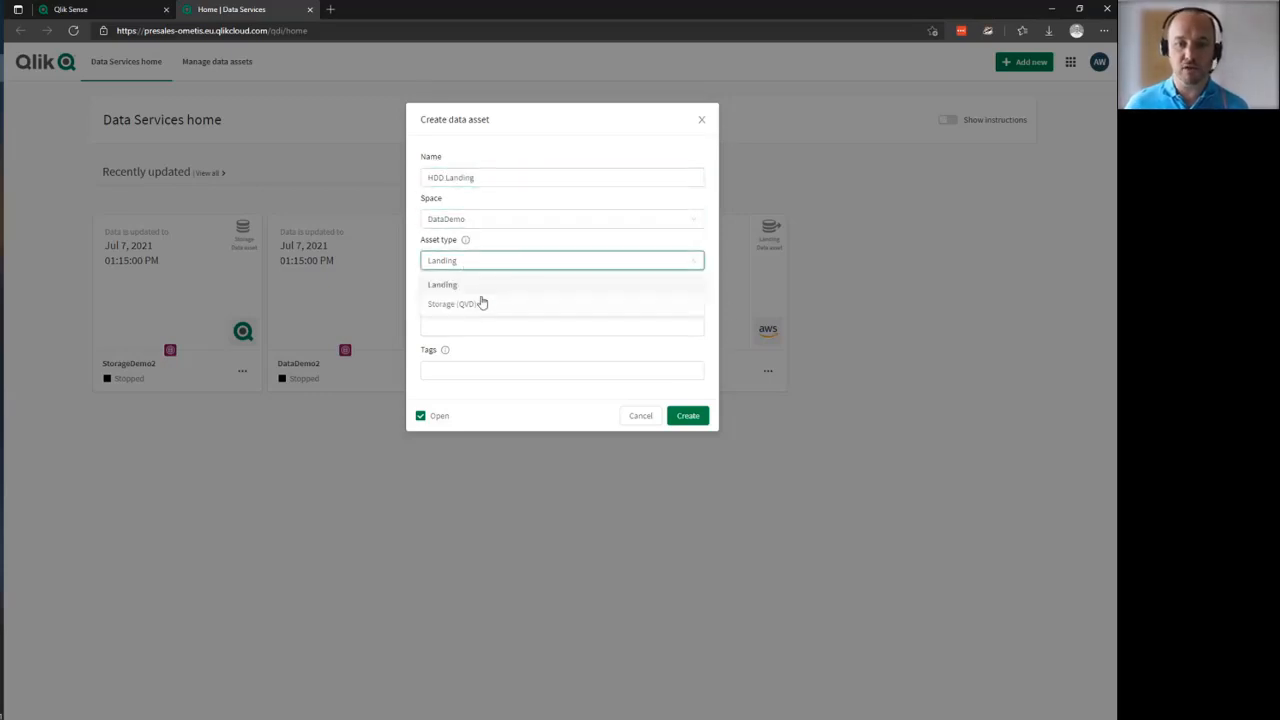
left_click(450, 289)
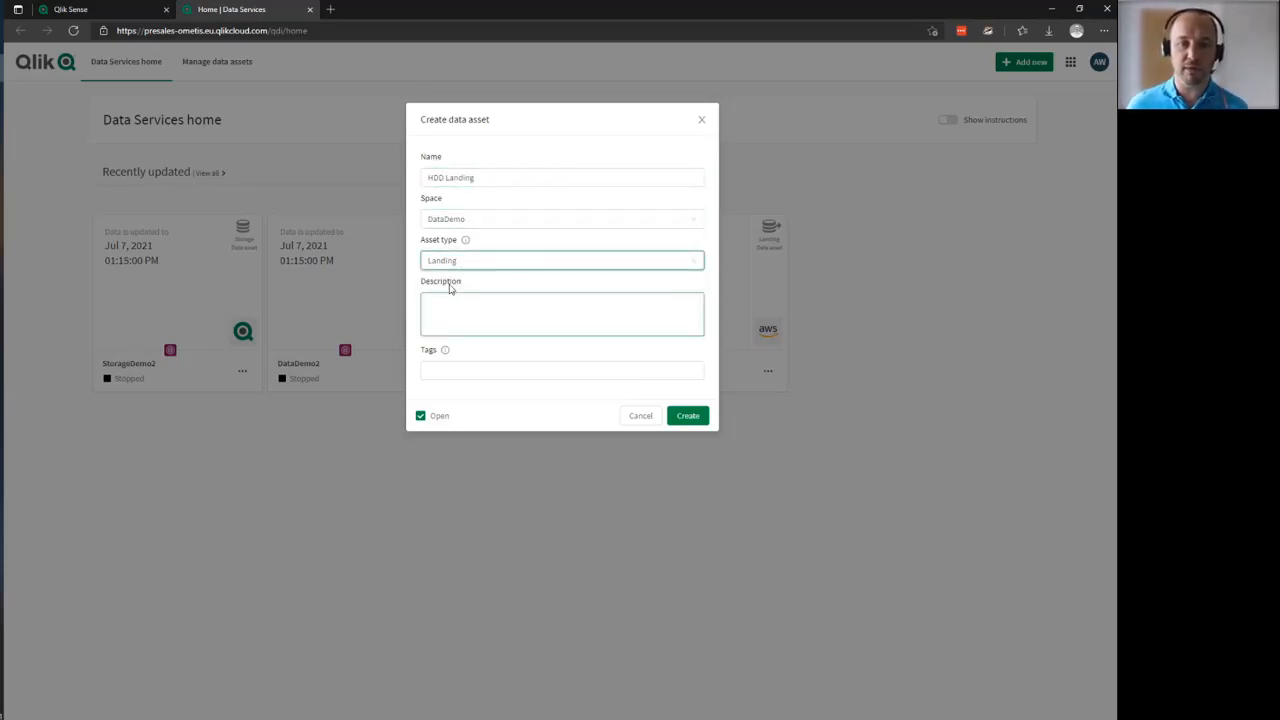
key("alt+Tab")
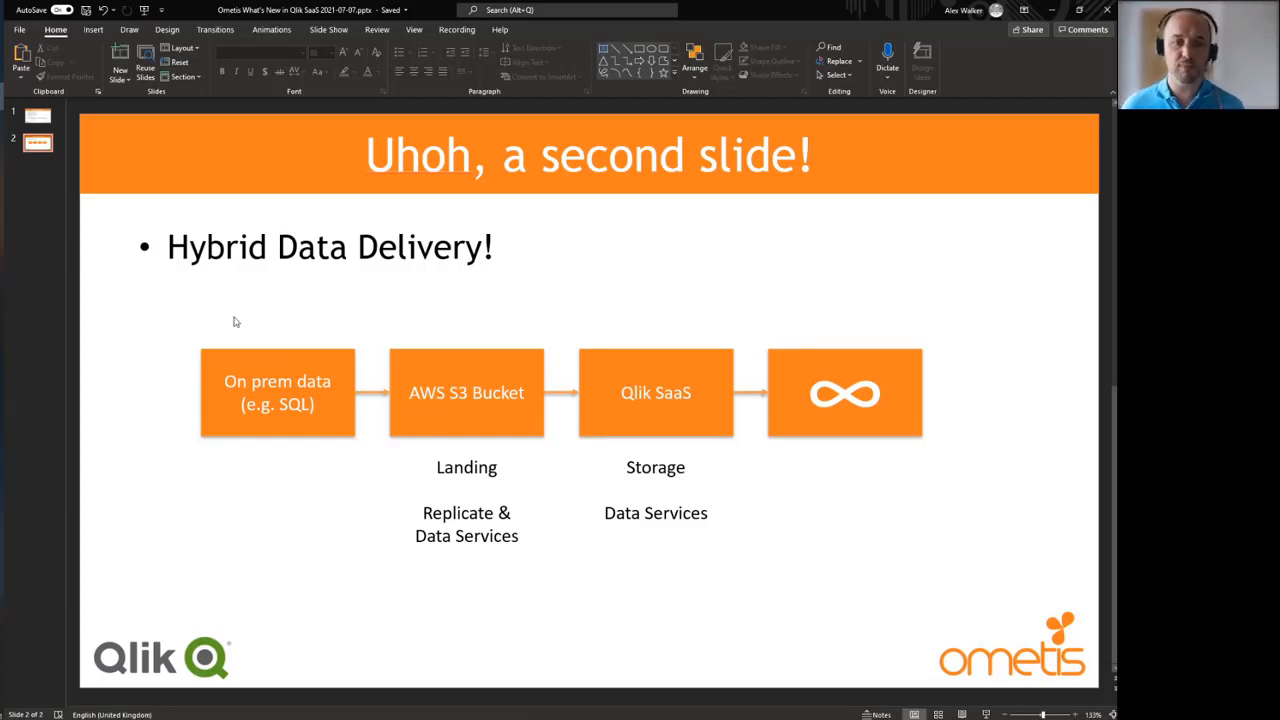
key("alt+Tab")
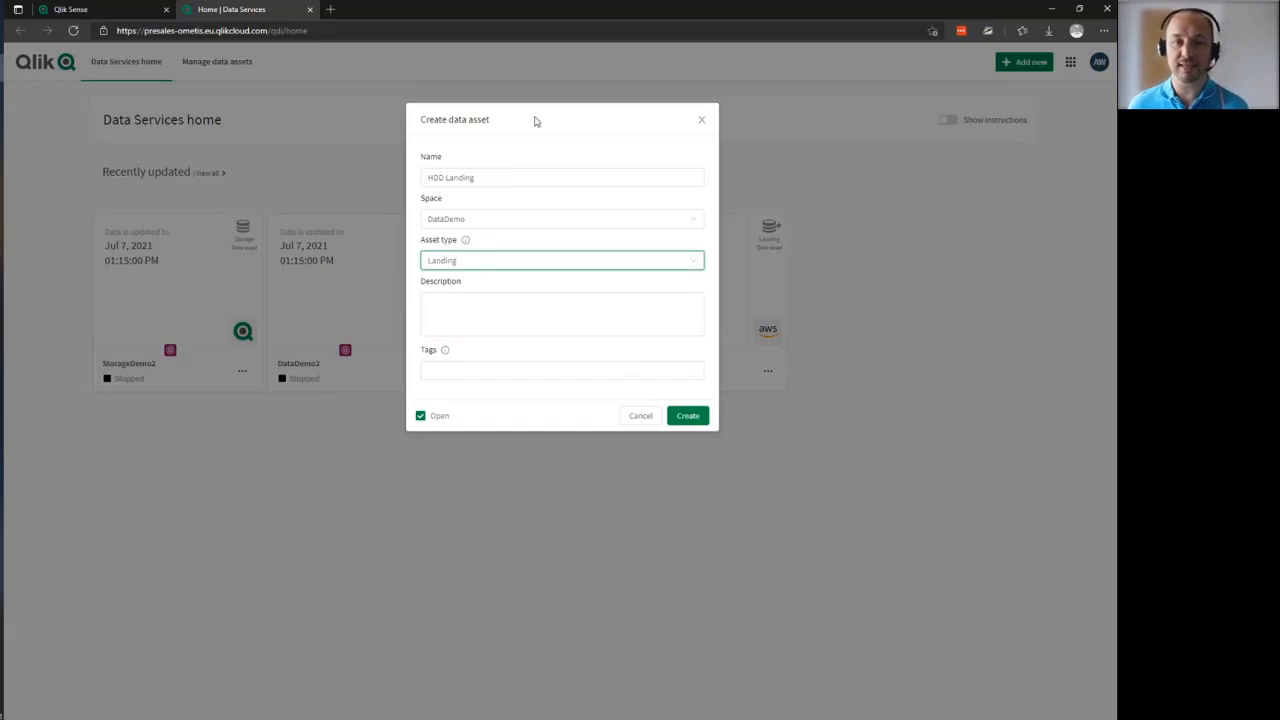
left_click(700, 415)
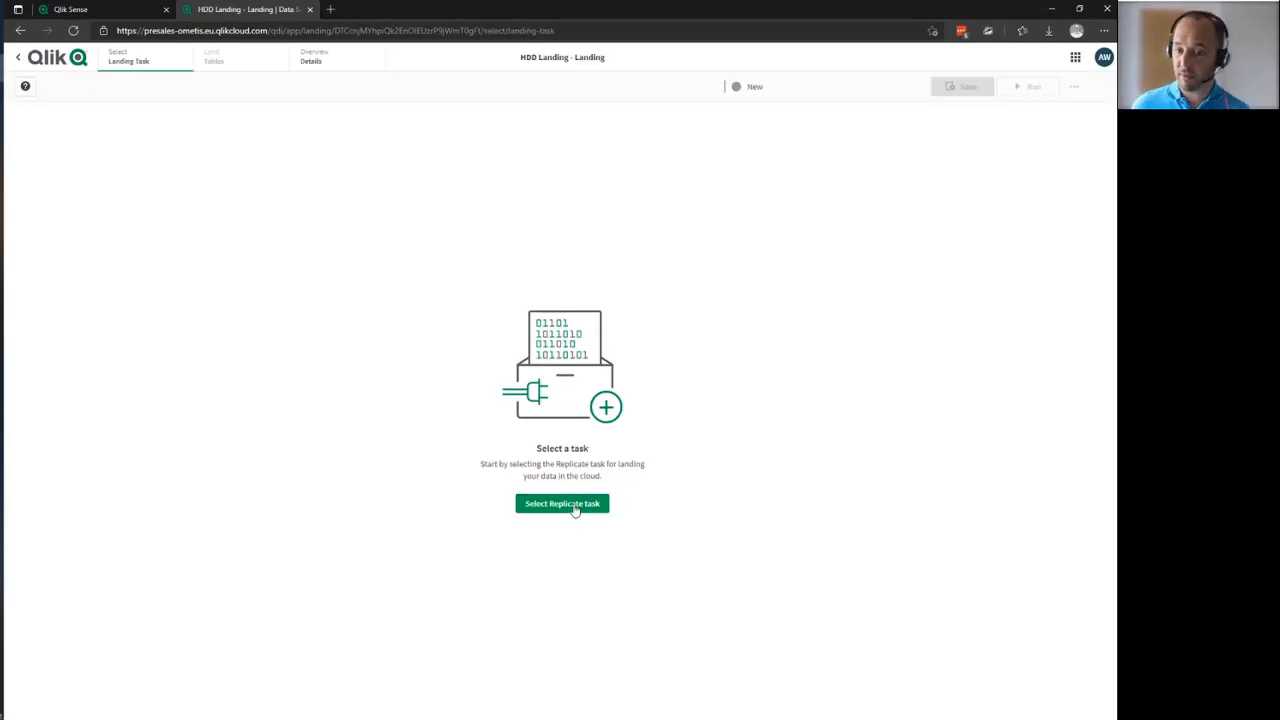
Step: Select the HDD Replicate task from the OMQDI01 Enterprise Manager resource and Replicate server for the landing asset
left_click(572, 510)
left_click(104, 196)
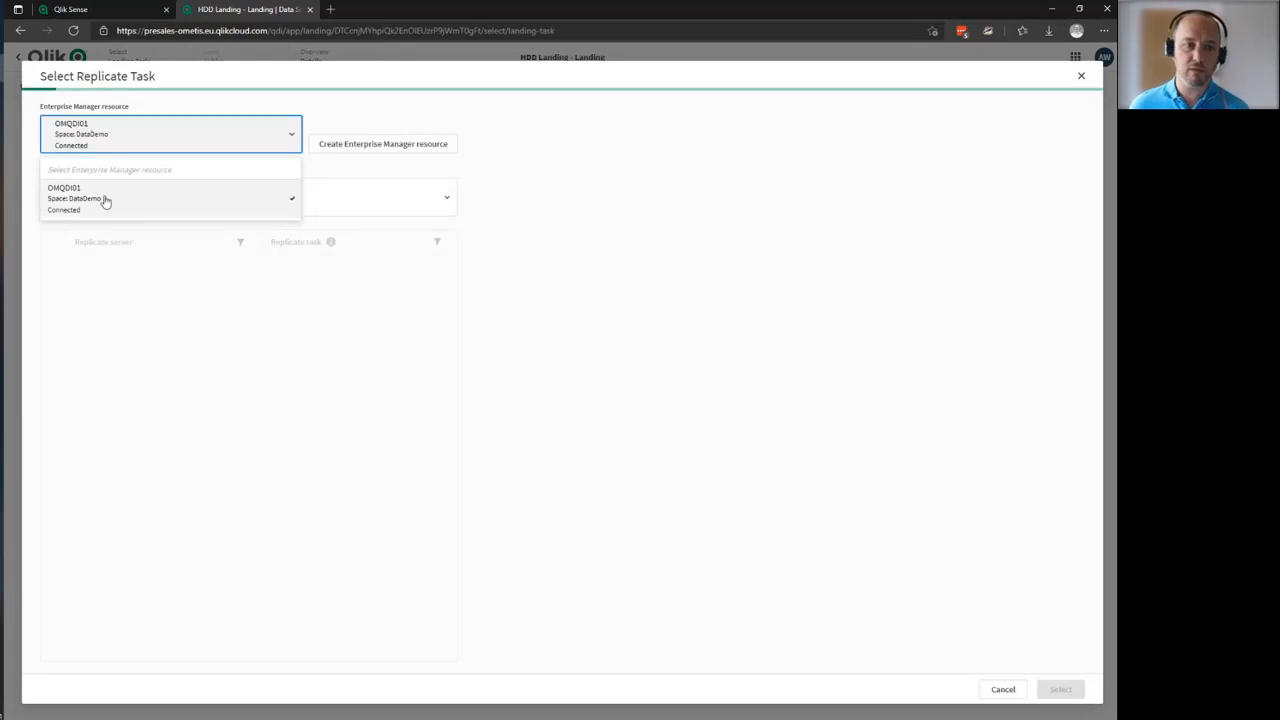
left_click(123, 210)
left_click(140, 305)
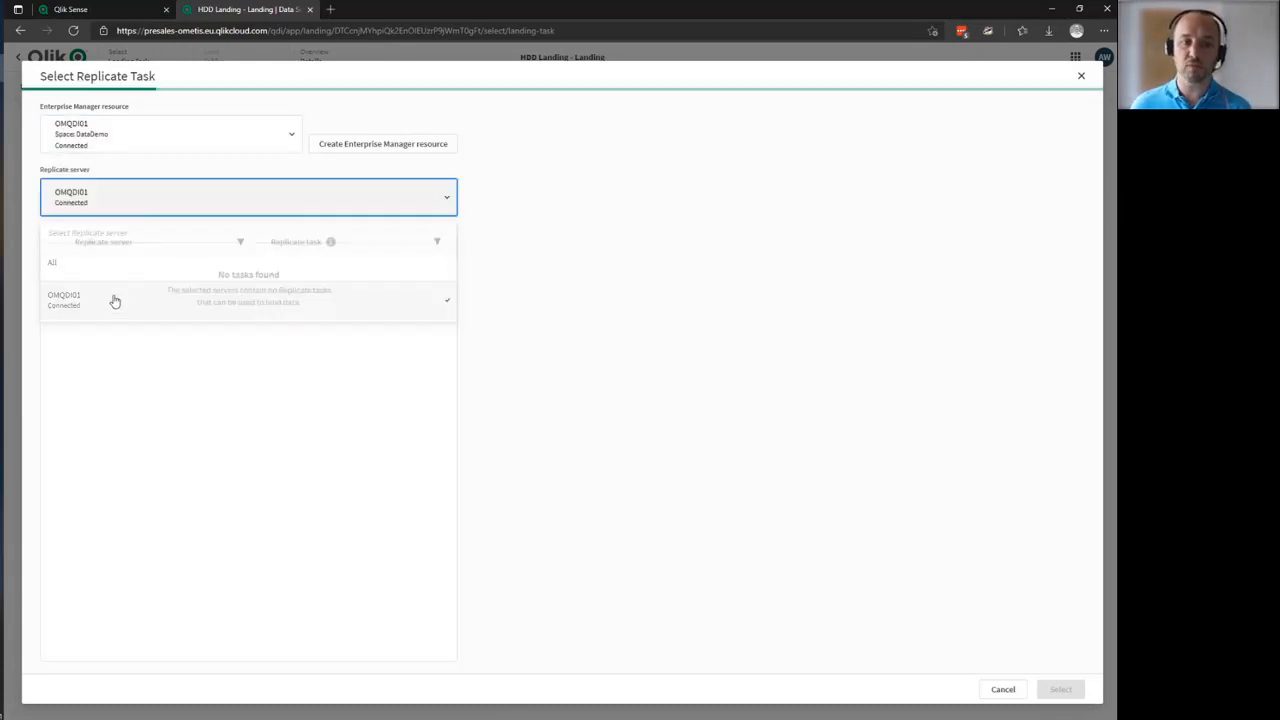
left_click(149, 267)
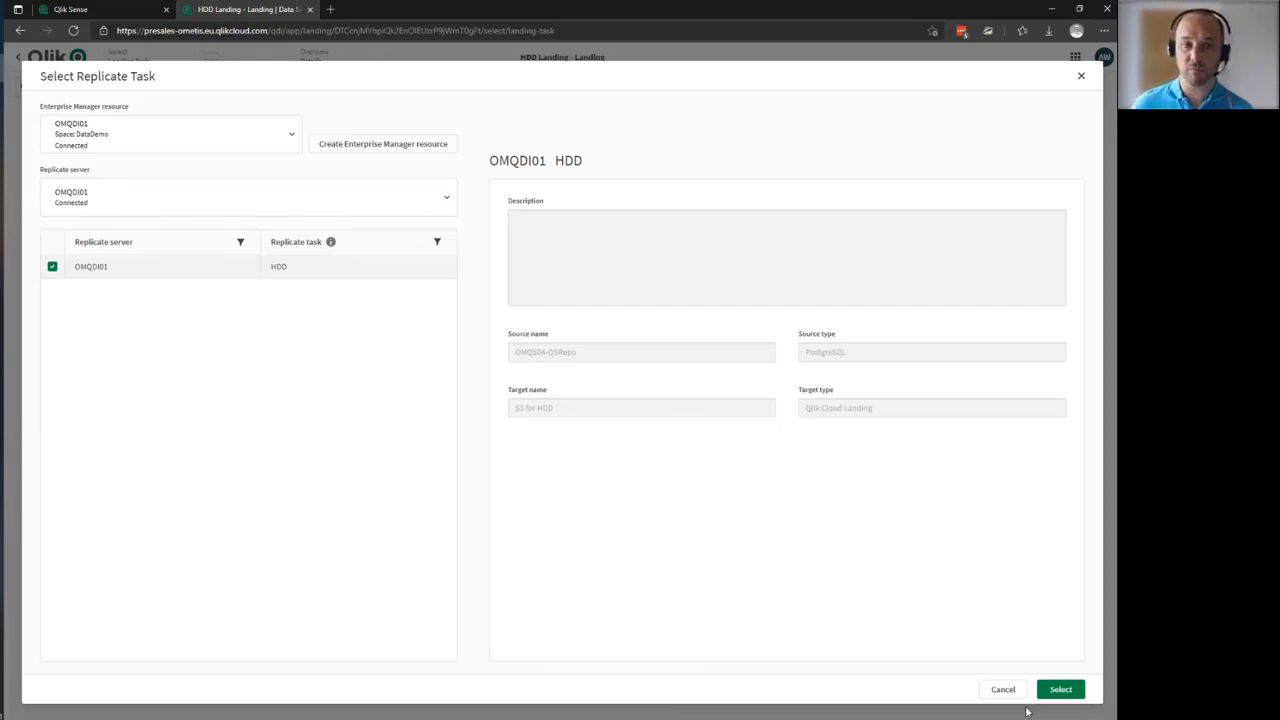
left_click(1055, 691)
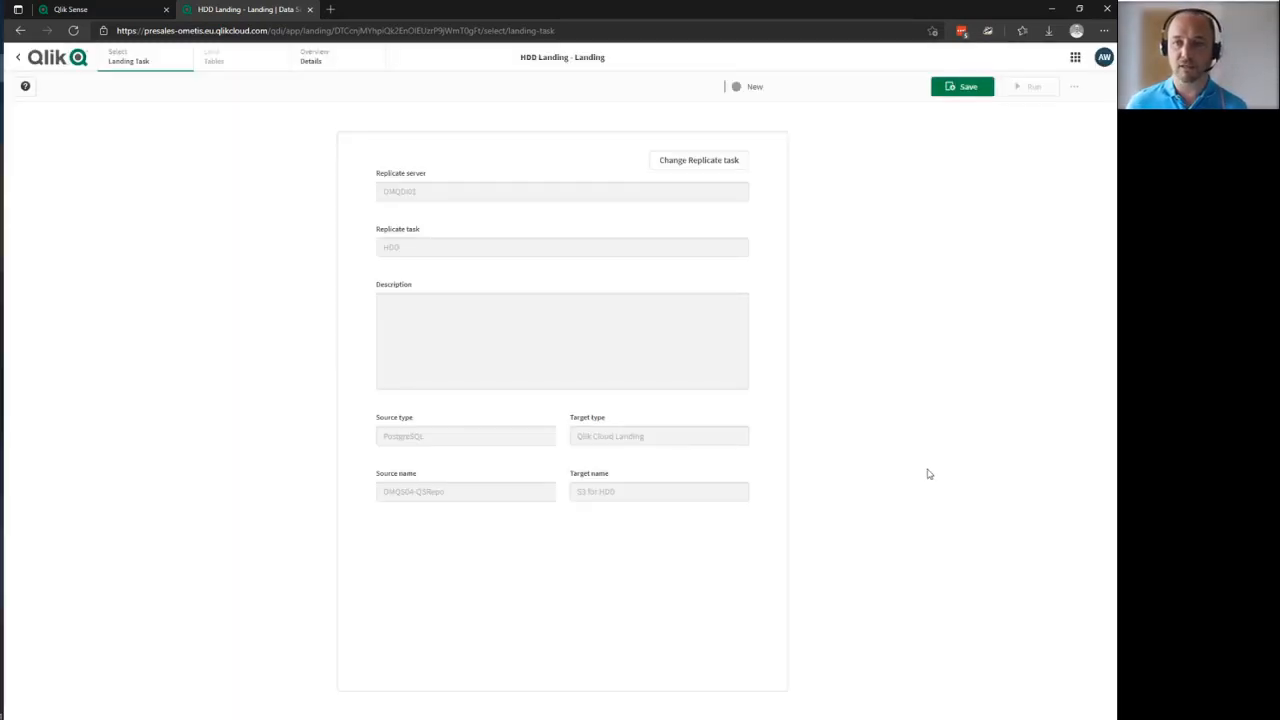
Step: Save the HDD Landing asset and catalog it now
left_click(968, 88)
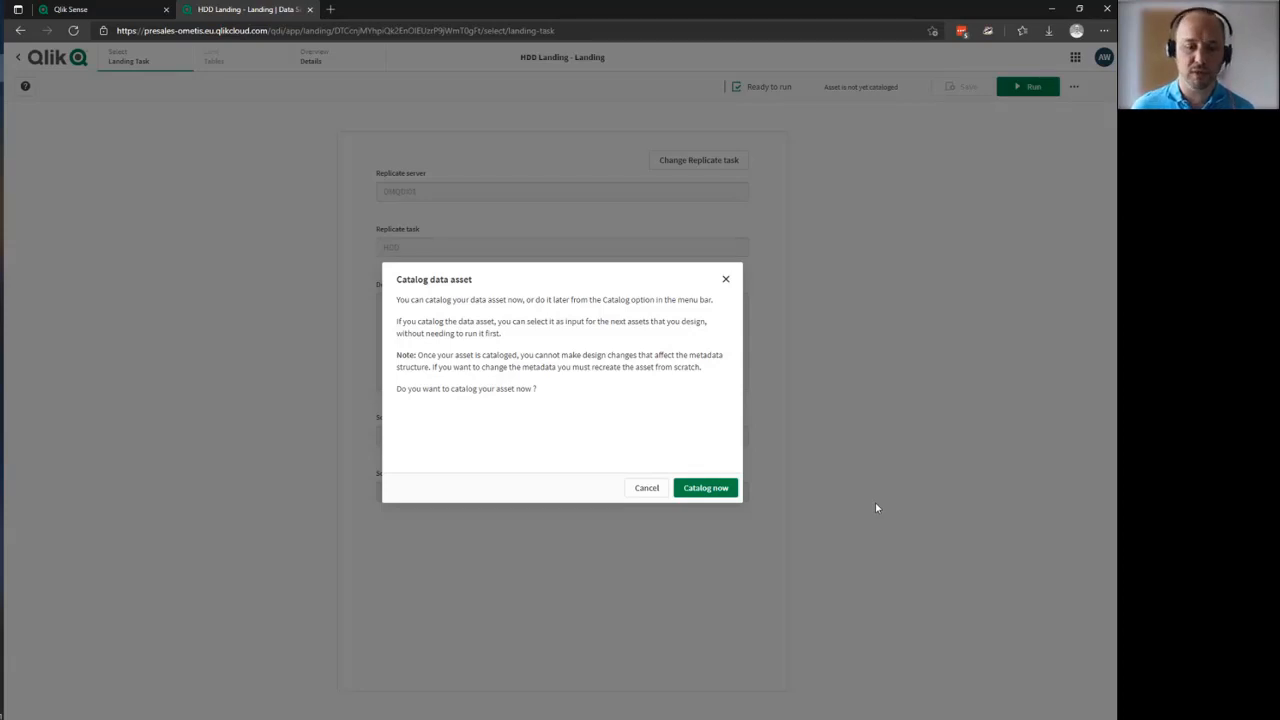
left_click(713, 487)
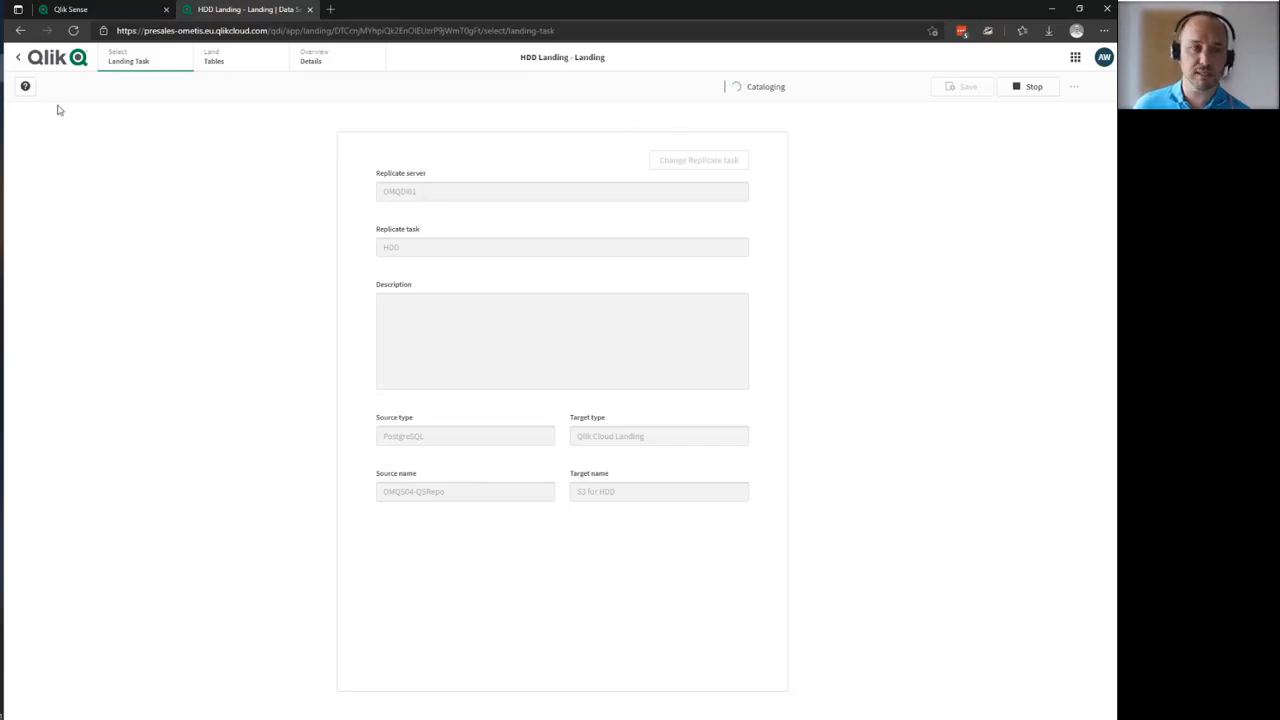
Step: Switch to Qlik Enterprise Manager and show all tables in the HDD task's Full Load monitoring view
key("alt+Tab")
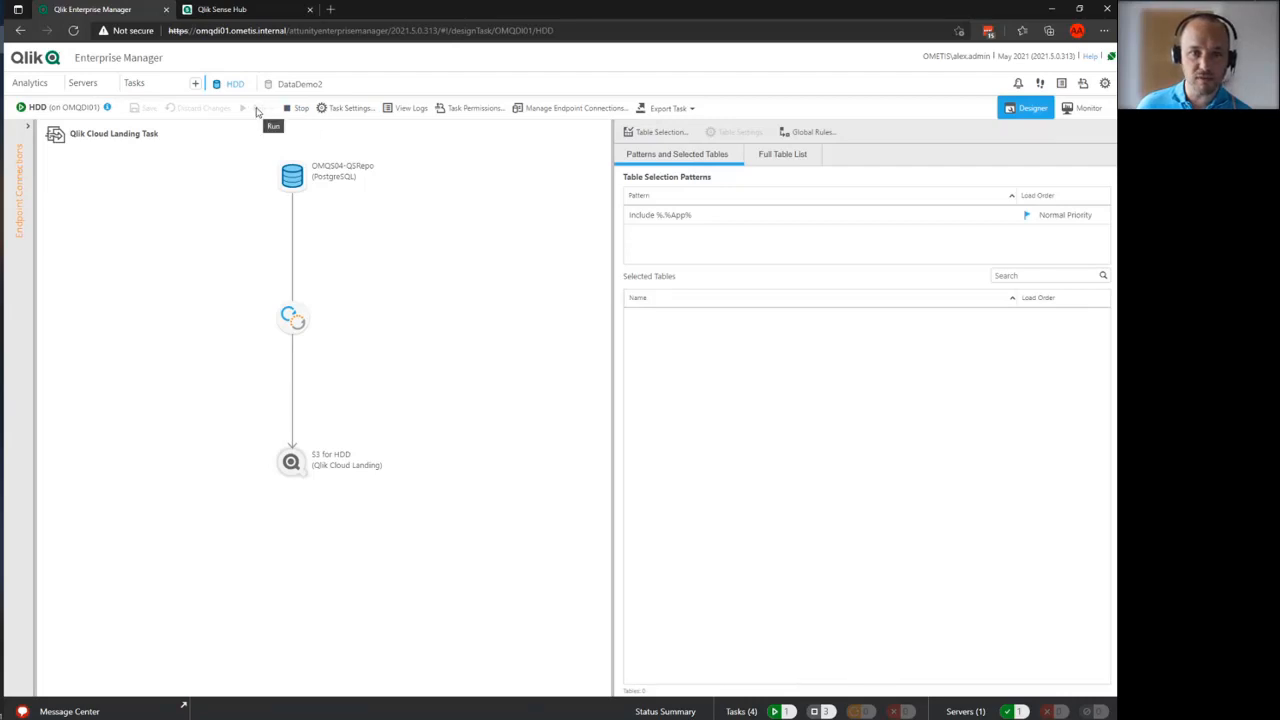
left_click(300, 108)
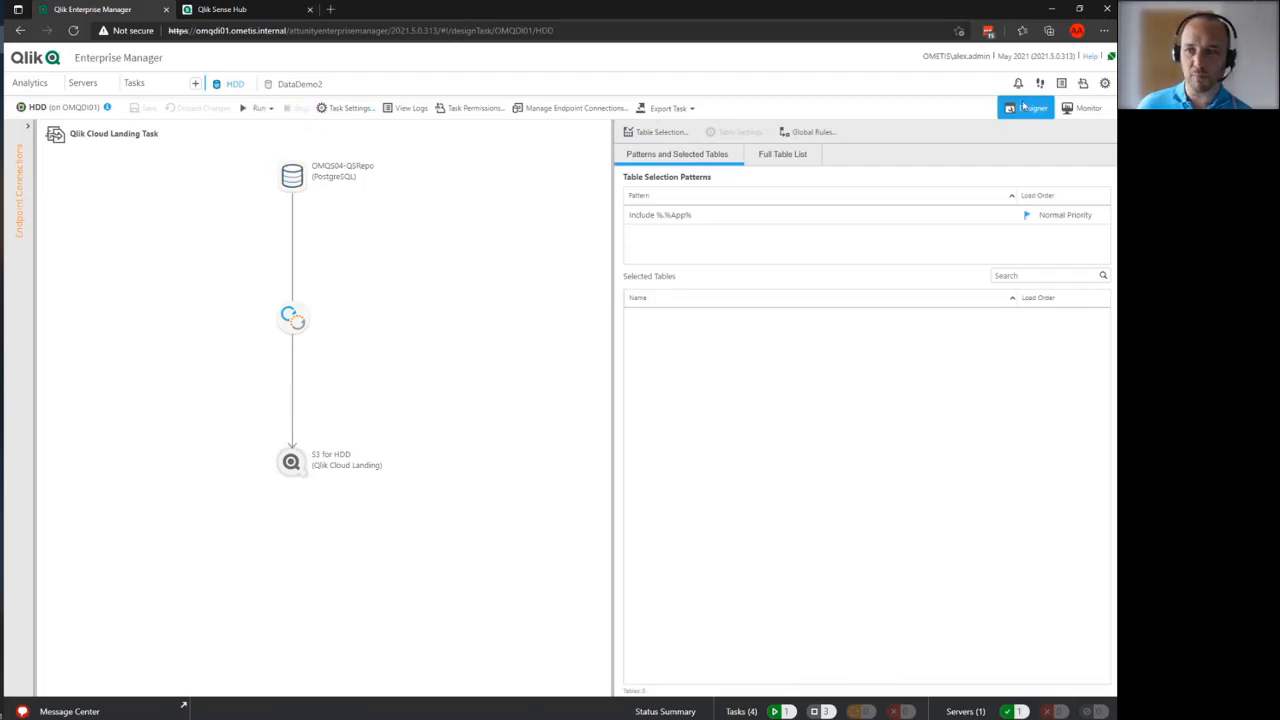
left_click(1070, 110)
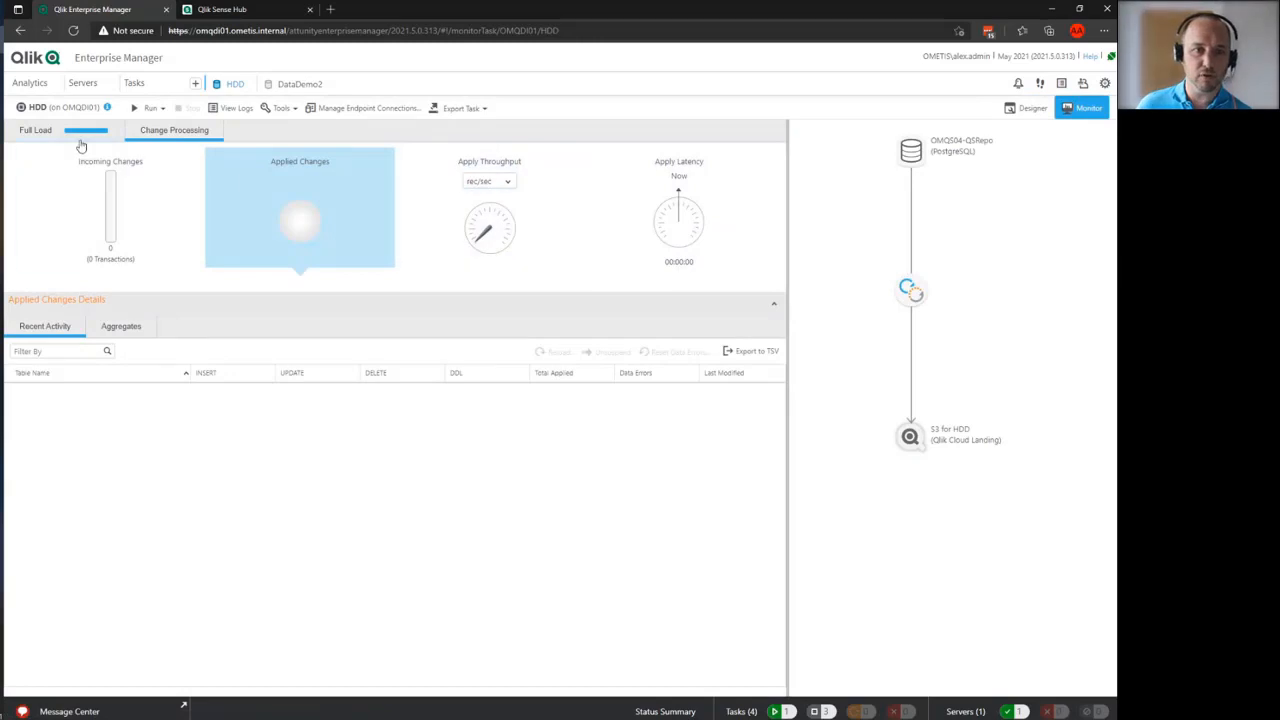
left_click(83, 136)
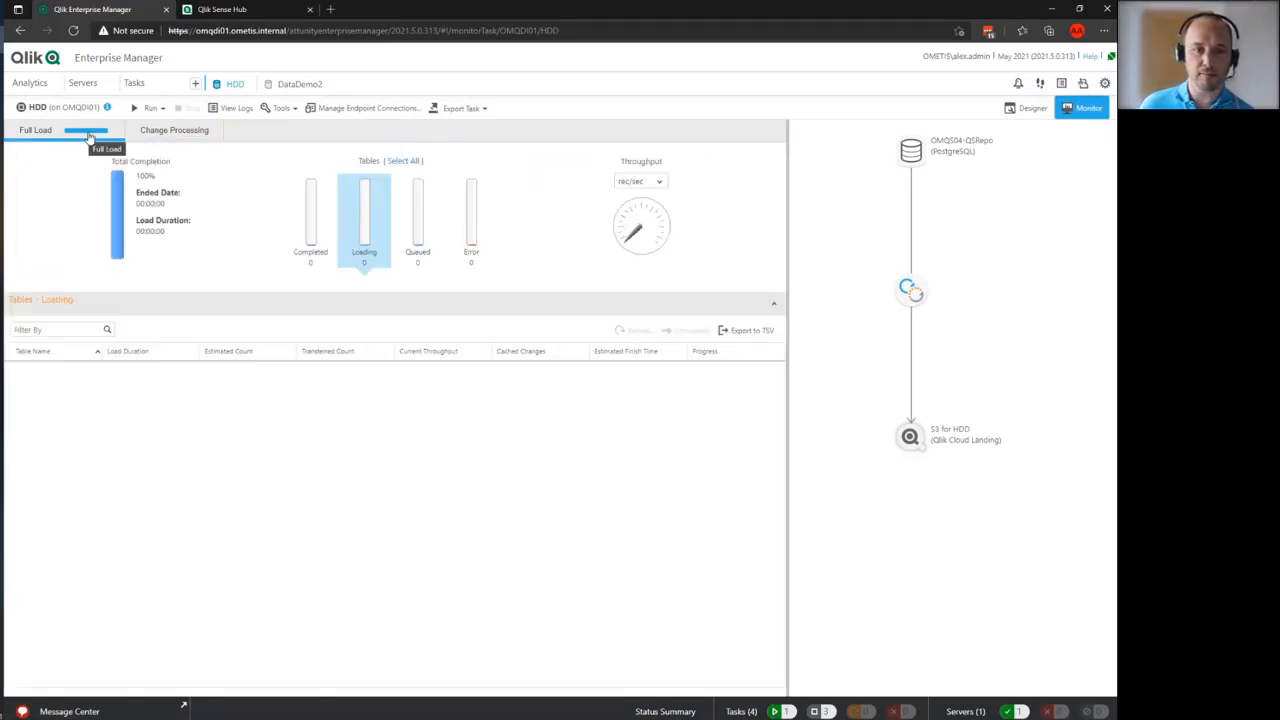
left_click(414, 166)
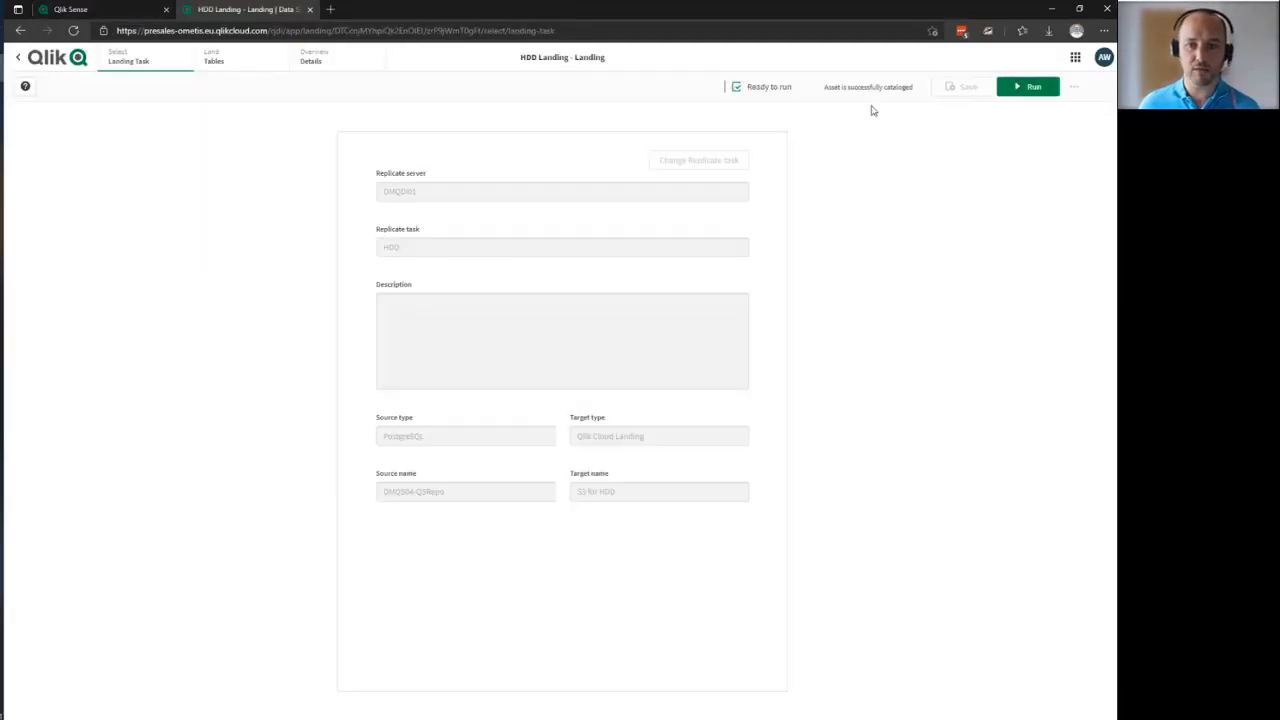
Step: Examine the landed table structures in HDD Landing, including AppContents, AppDataSegments, AppSeedInfoes, TagApps and AppObjects
left_click(236, 56)
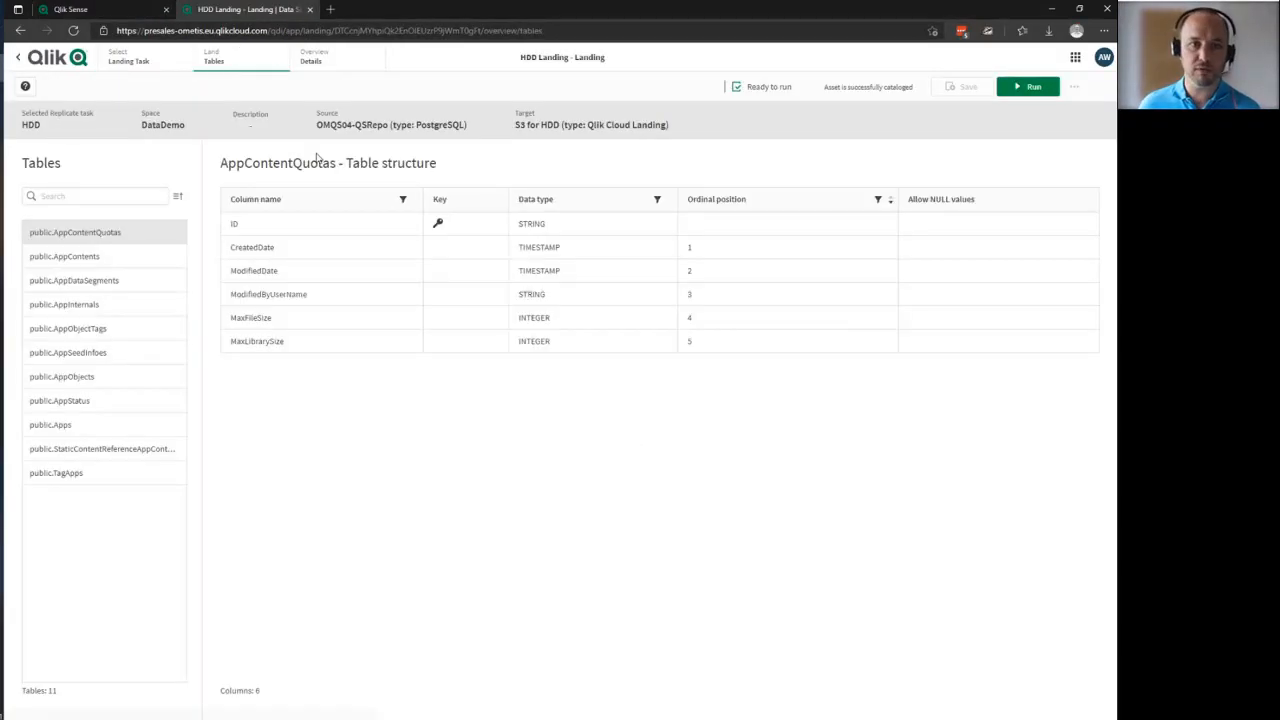
left_click(95, 262)
left_click(97, 284)
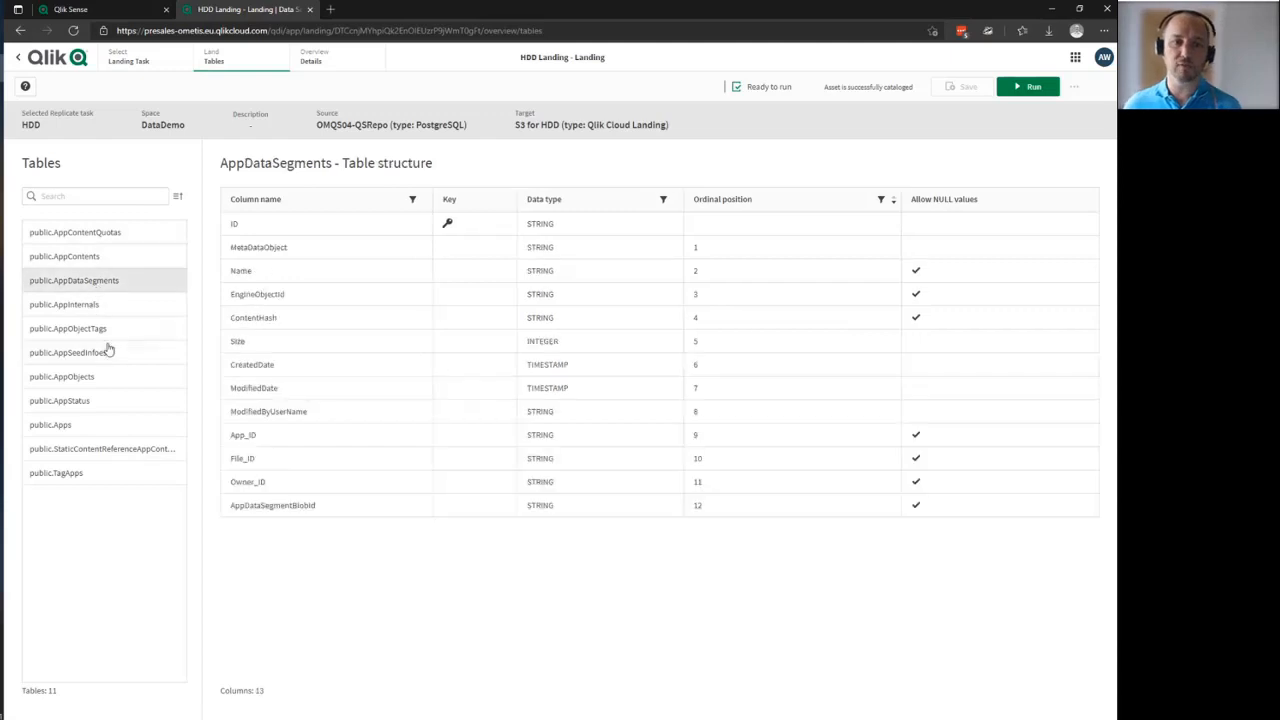
left_click(100, 353)
left_click(120, 449)
left_click(85, 474)
left_click(85, 376)
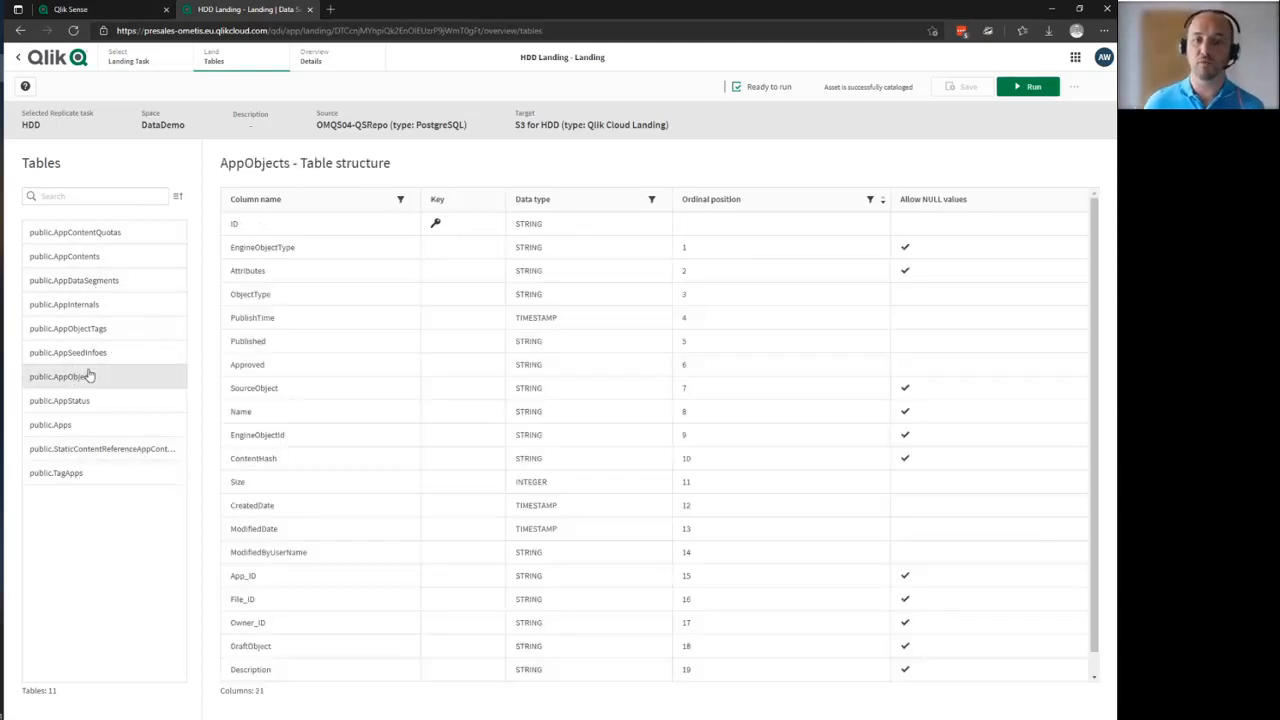
scroll(410, 370, "down", 2)
scroll(423, 371, "up", 2)
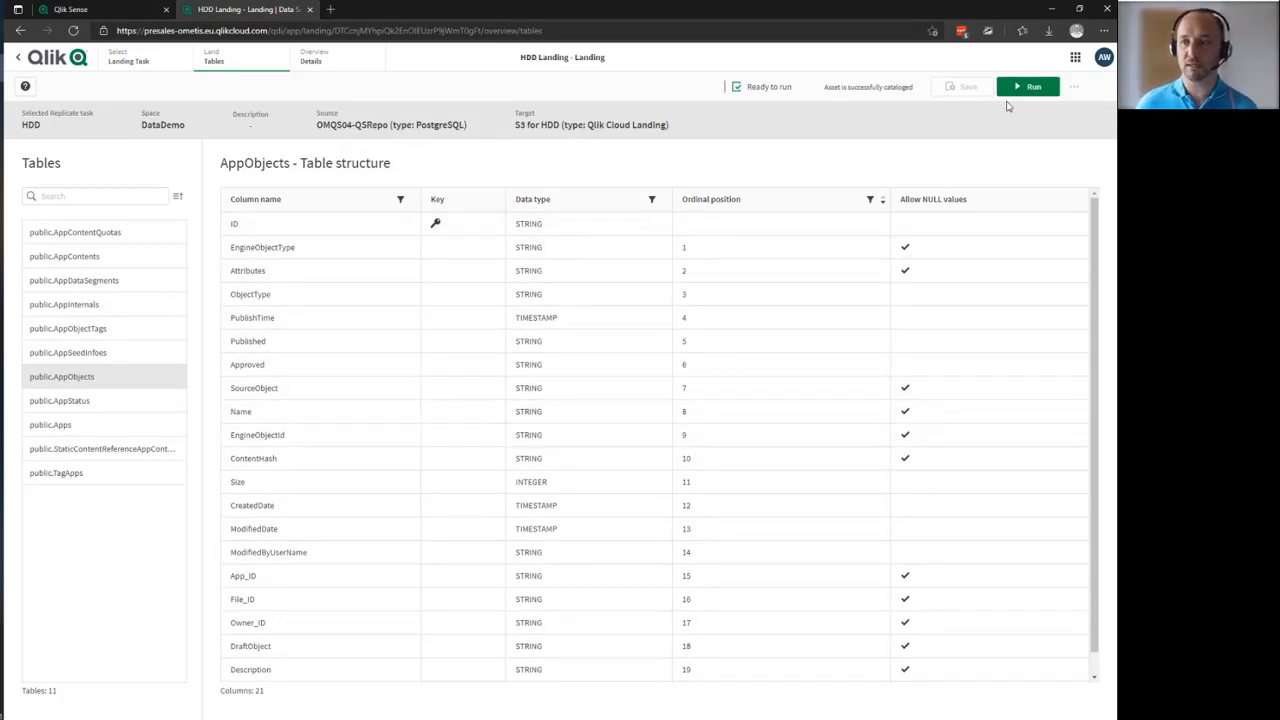
Step: Run the HDD Landing asset and check the HDD task's Full Load and Change Processing in Qlik Enterprise Manager
left_click(1028, 88)
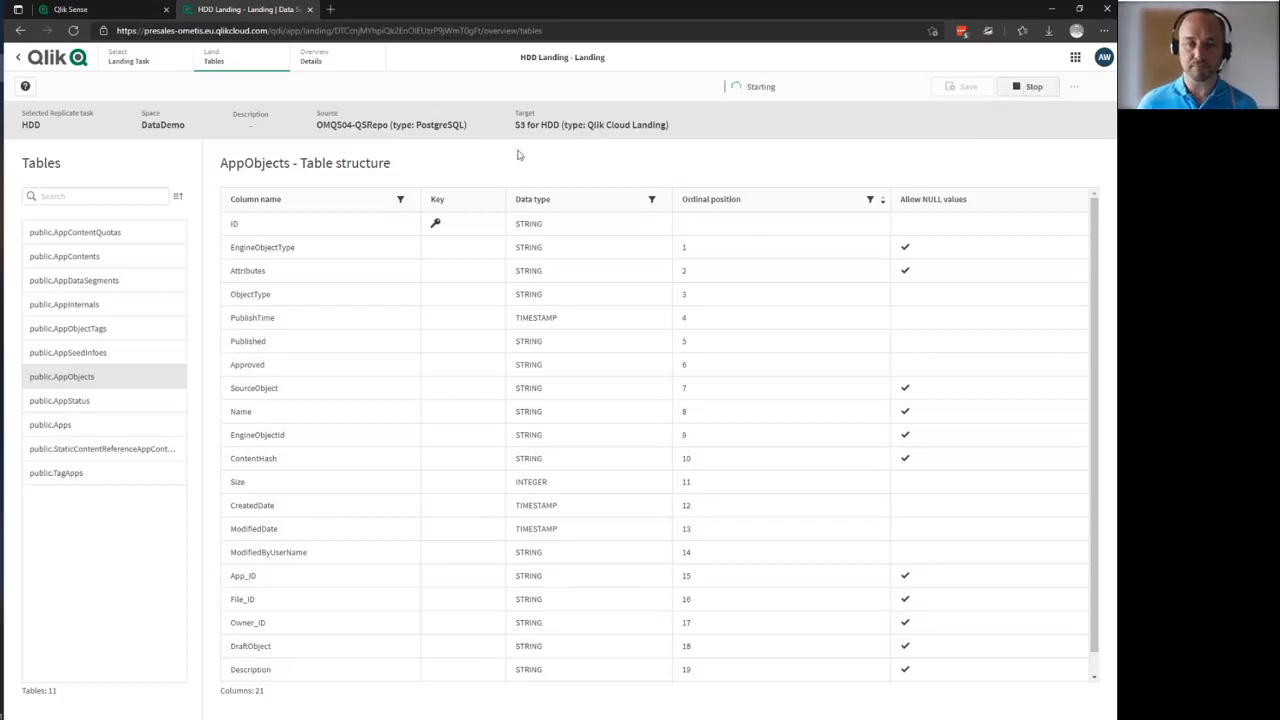
left_click(2, 40)
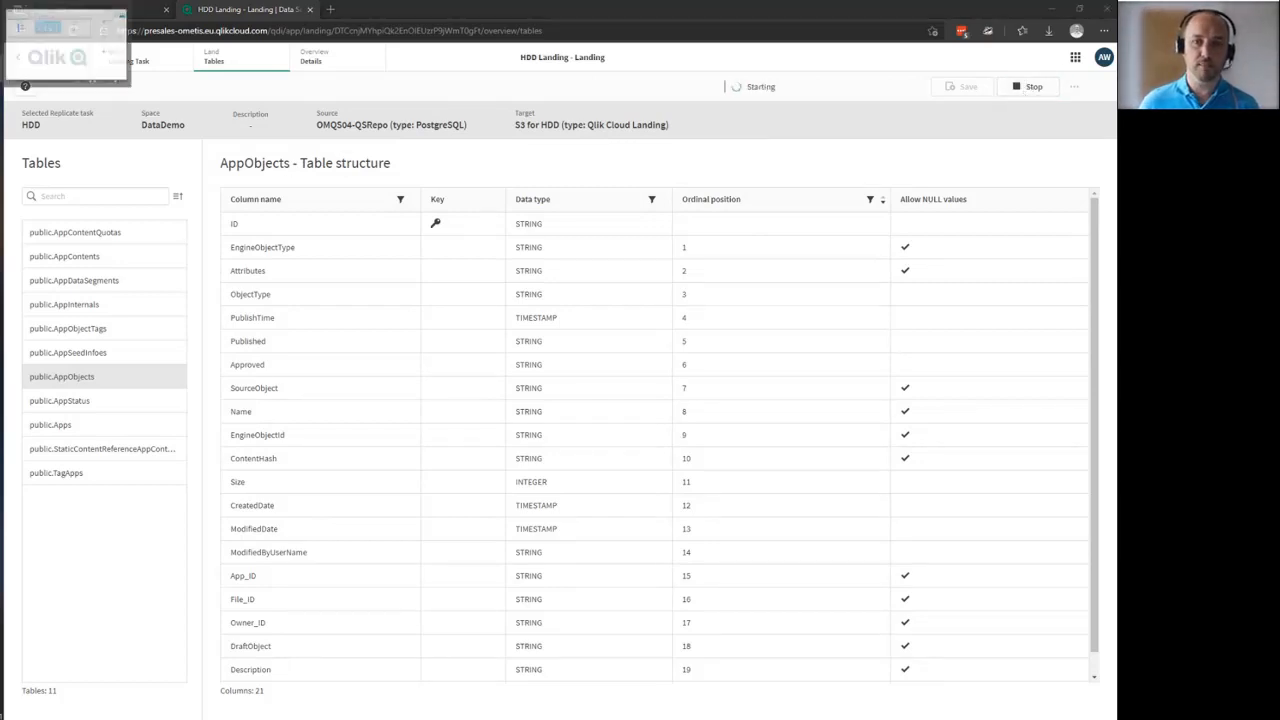
left_click(90, 48)
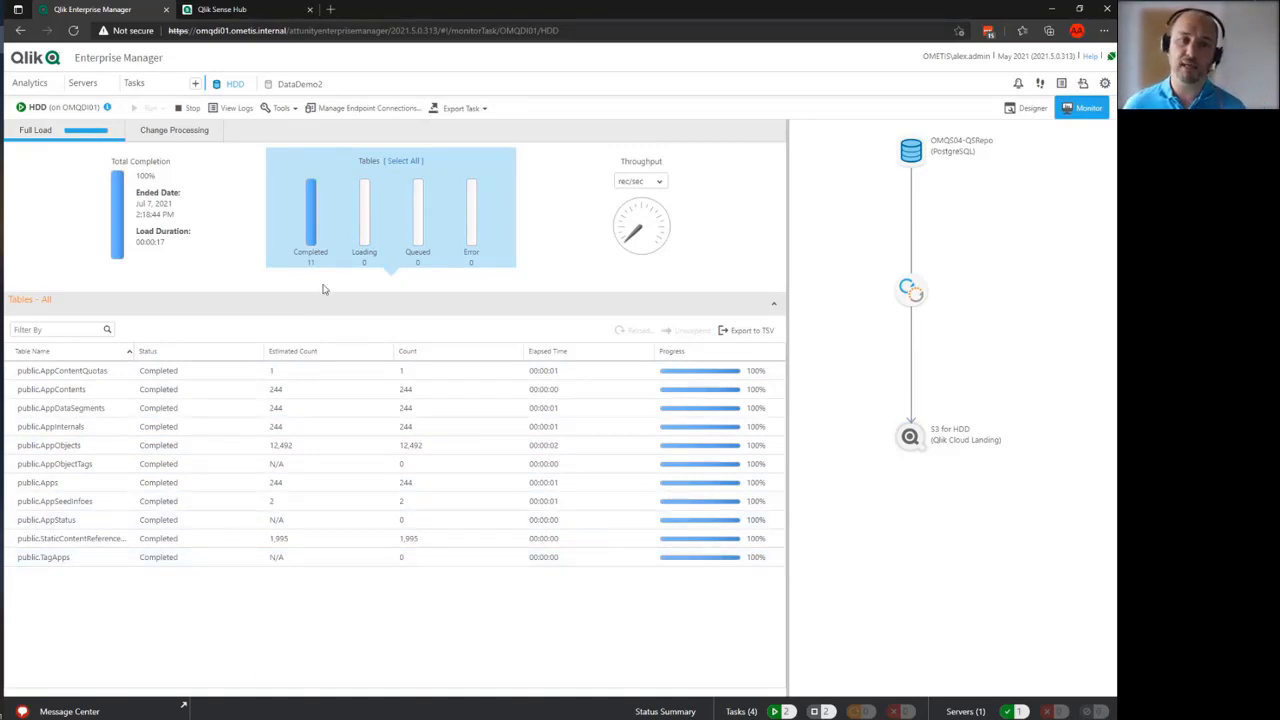
left_click(185, 129)
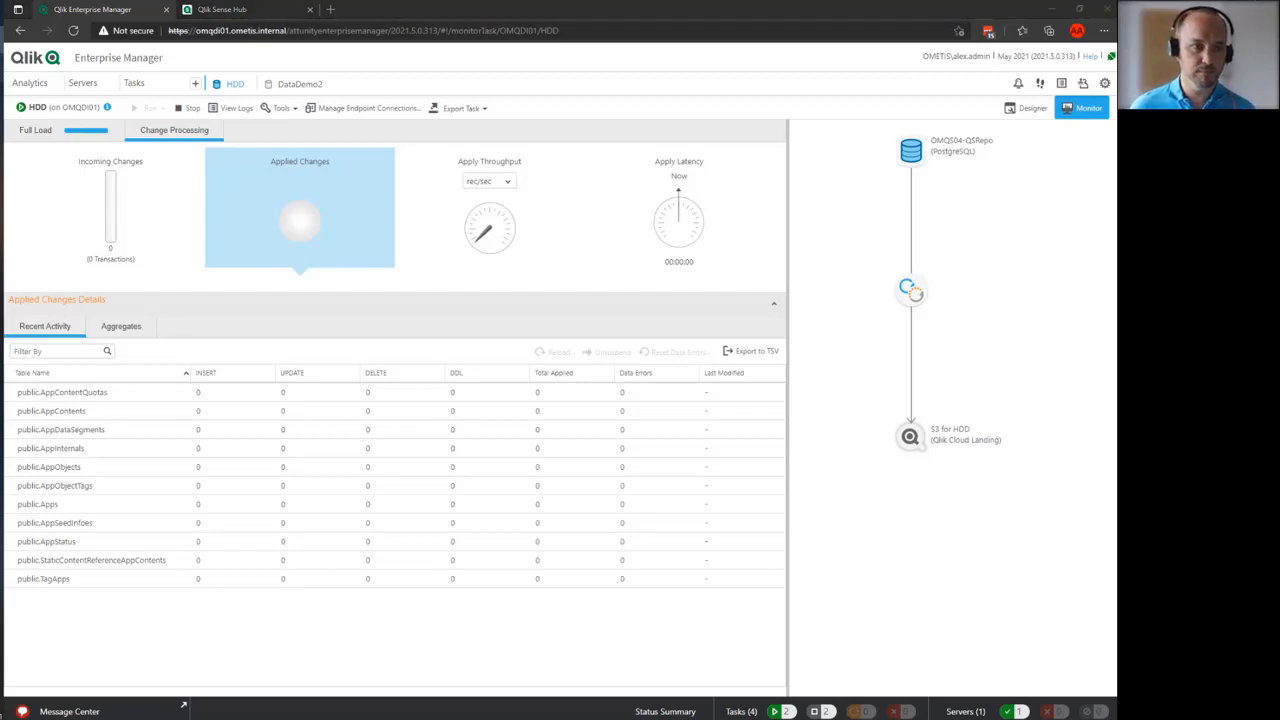
Step: Switch back to Qlik Cloud and return to the Data Services home to review the HDD Landing asset's status
left_click(105, 76)
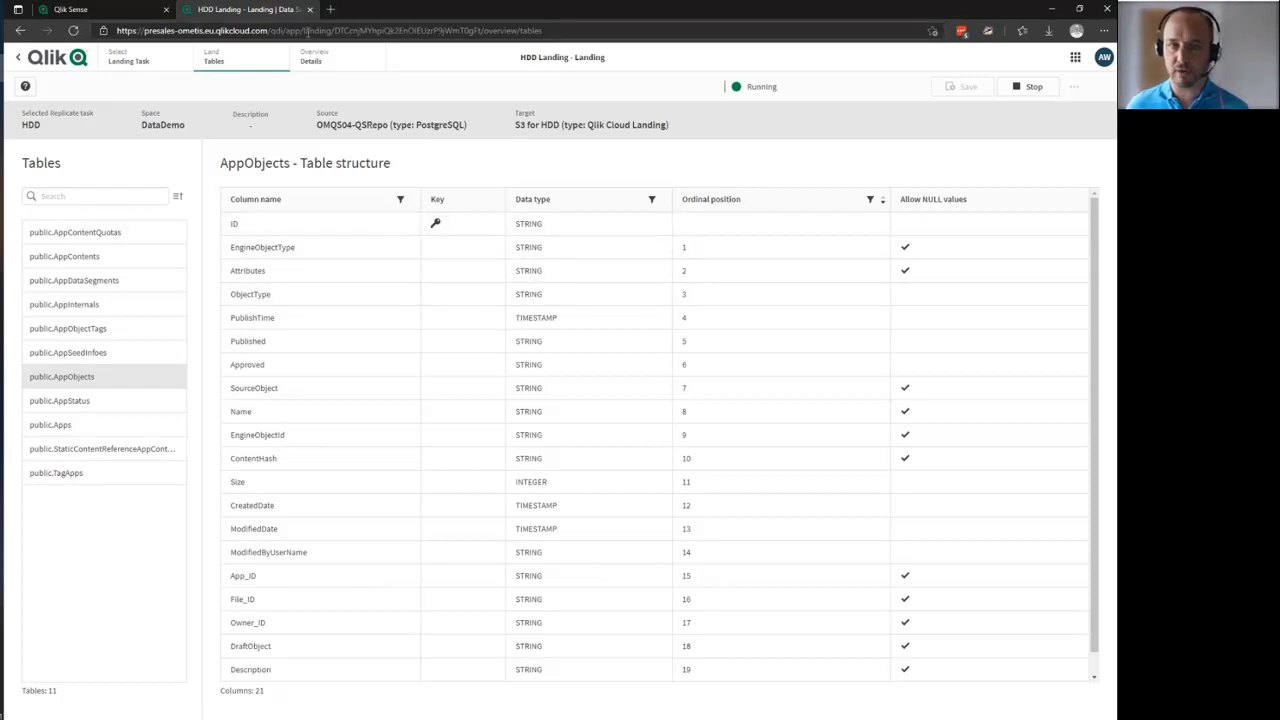
left_click(18, 57)
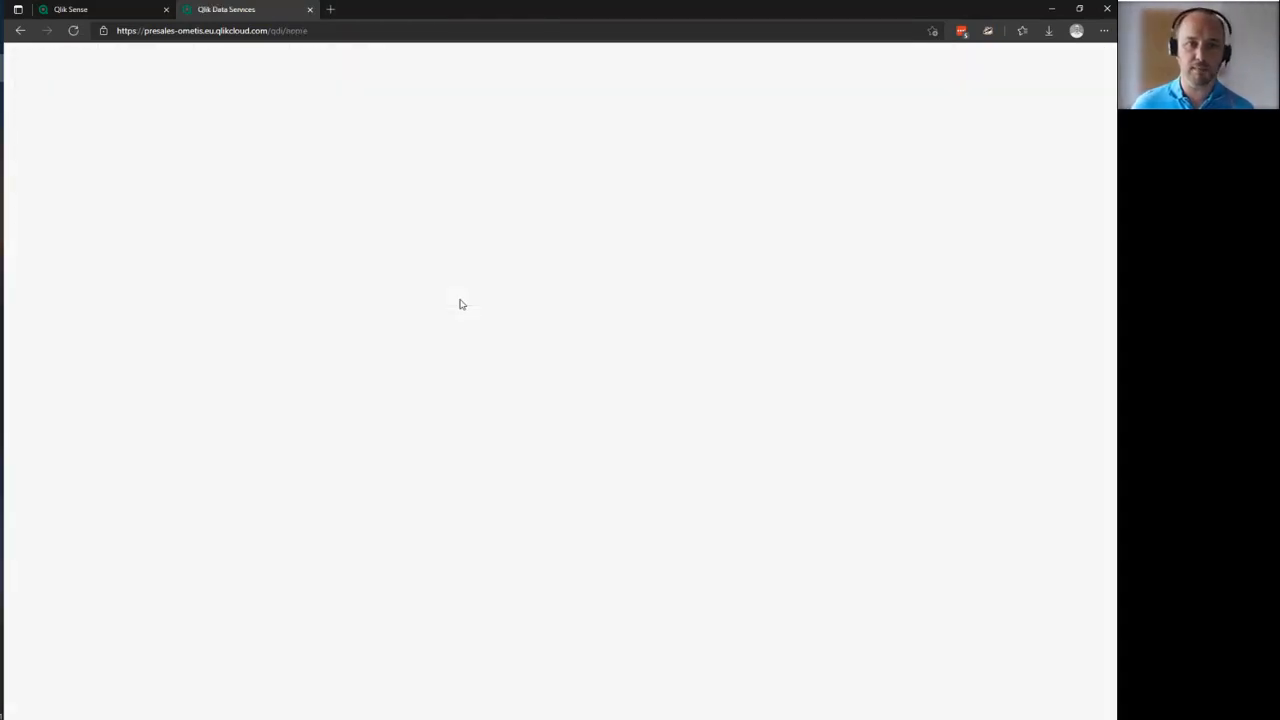
mouse_move(149, 223)
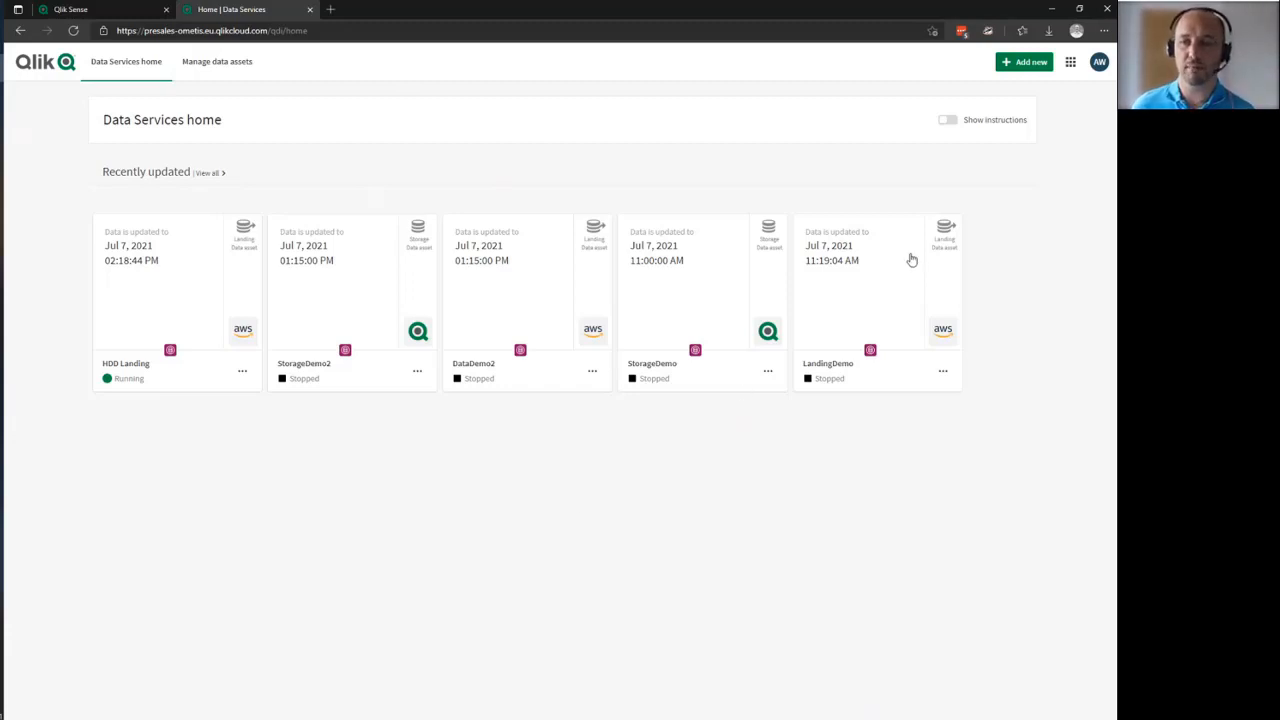
Step: Create a Storage (QVD) data asset named HDD Storage in the DataDemo space
left_click(1026, 68)
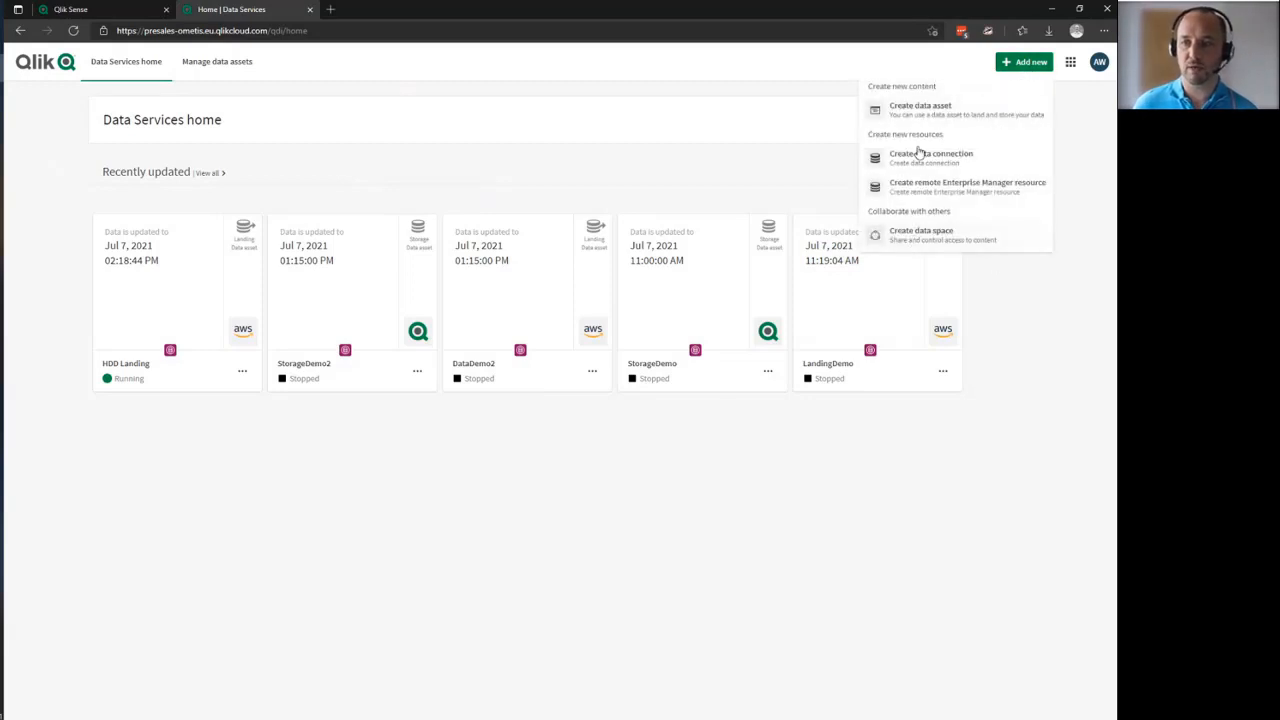
left_click(921, 110)
left_click(483, 218)
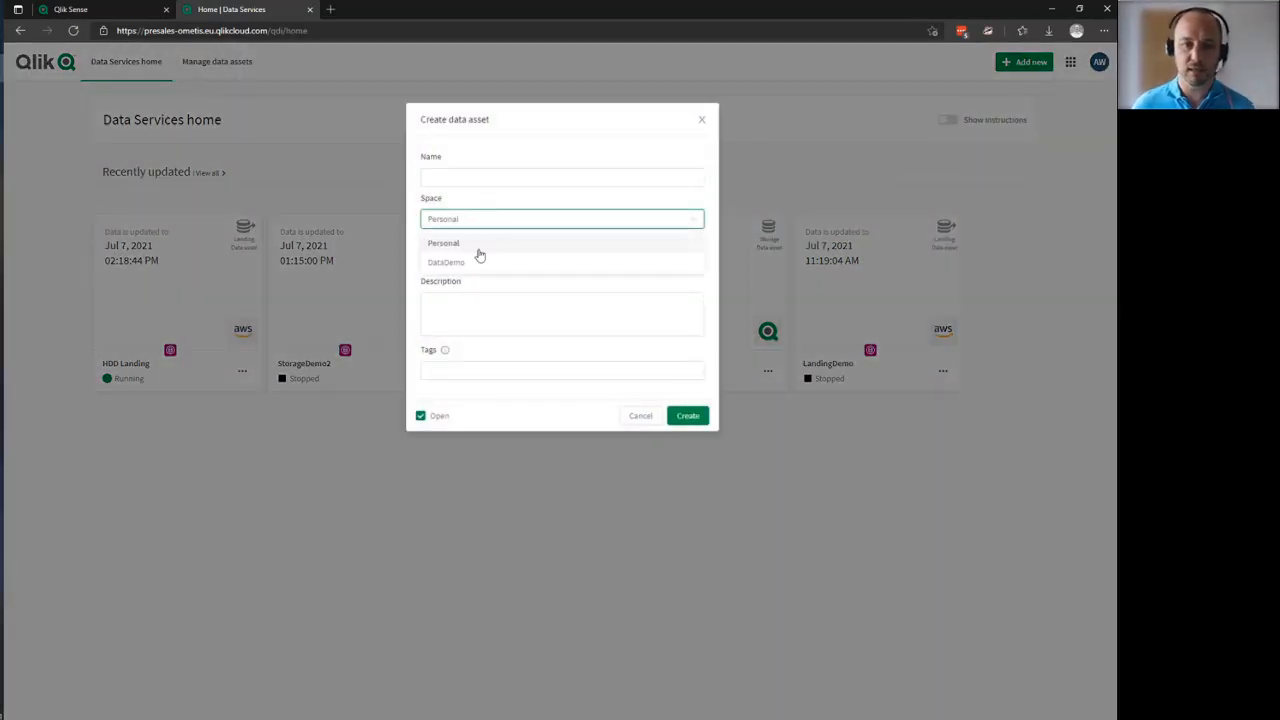
left_click(482, 262)
left_click(484, 260)
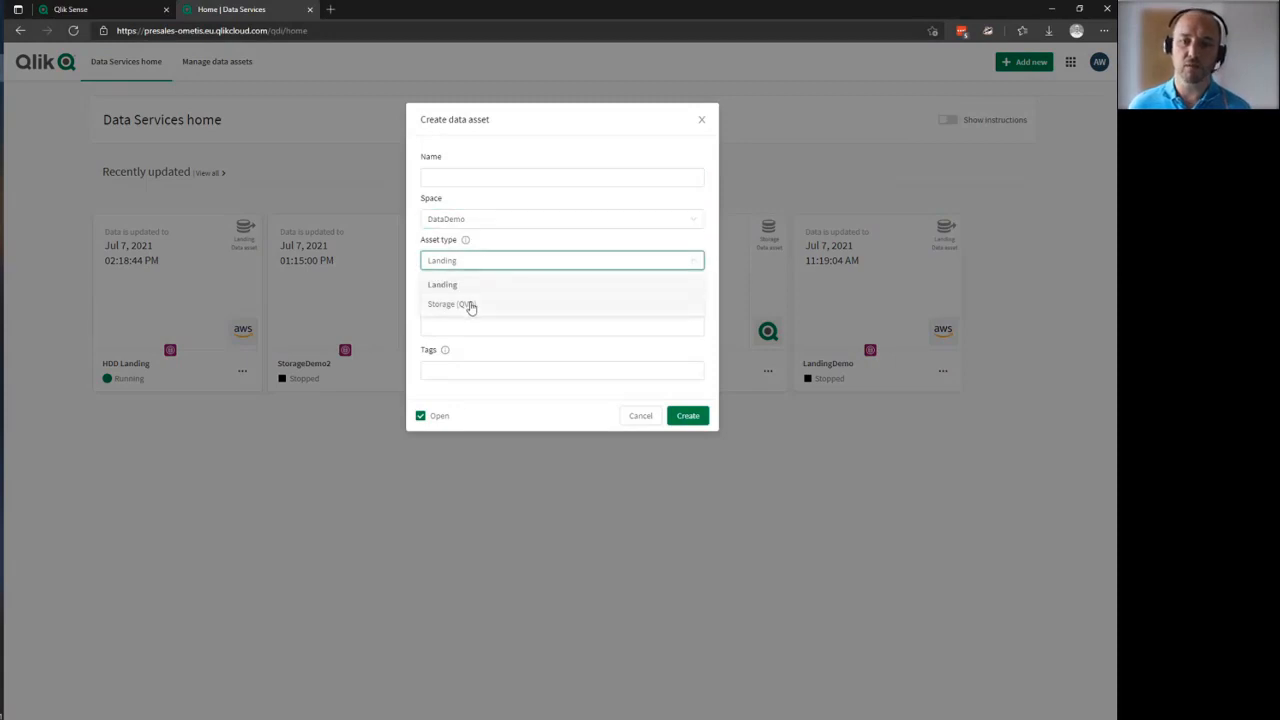
left_click(470, 305)
left_click(485, 180)
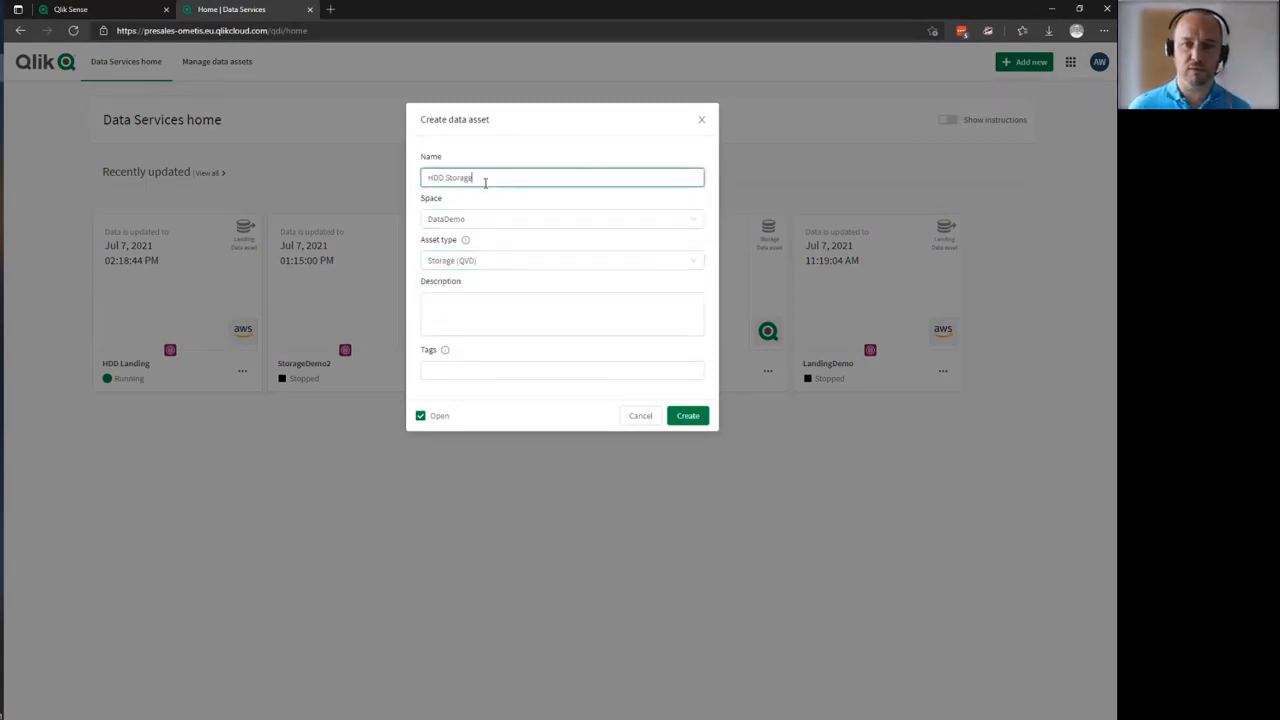
left_click(680, 415)
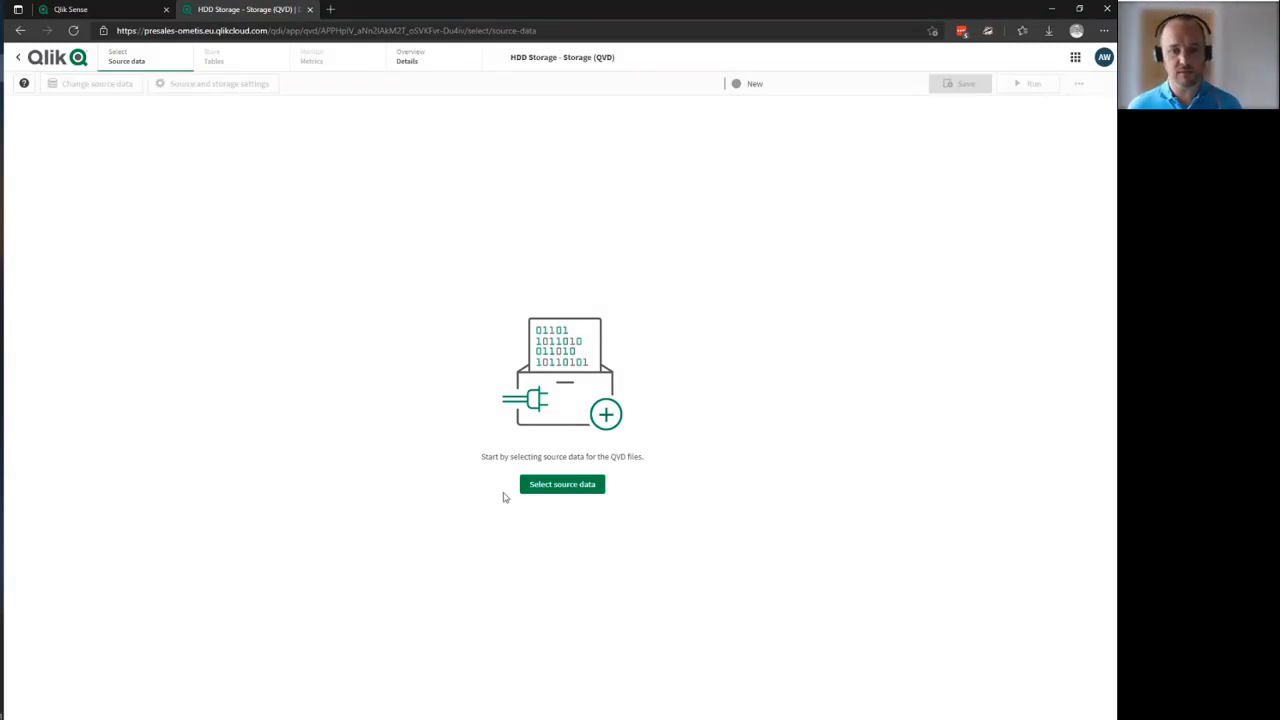
Step: Select HDD Landing as the source data and set its source connection to ometis-qlik-hybriddatadelivery-01
left_click(566, 484)
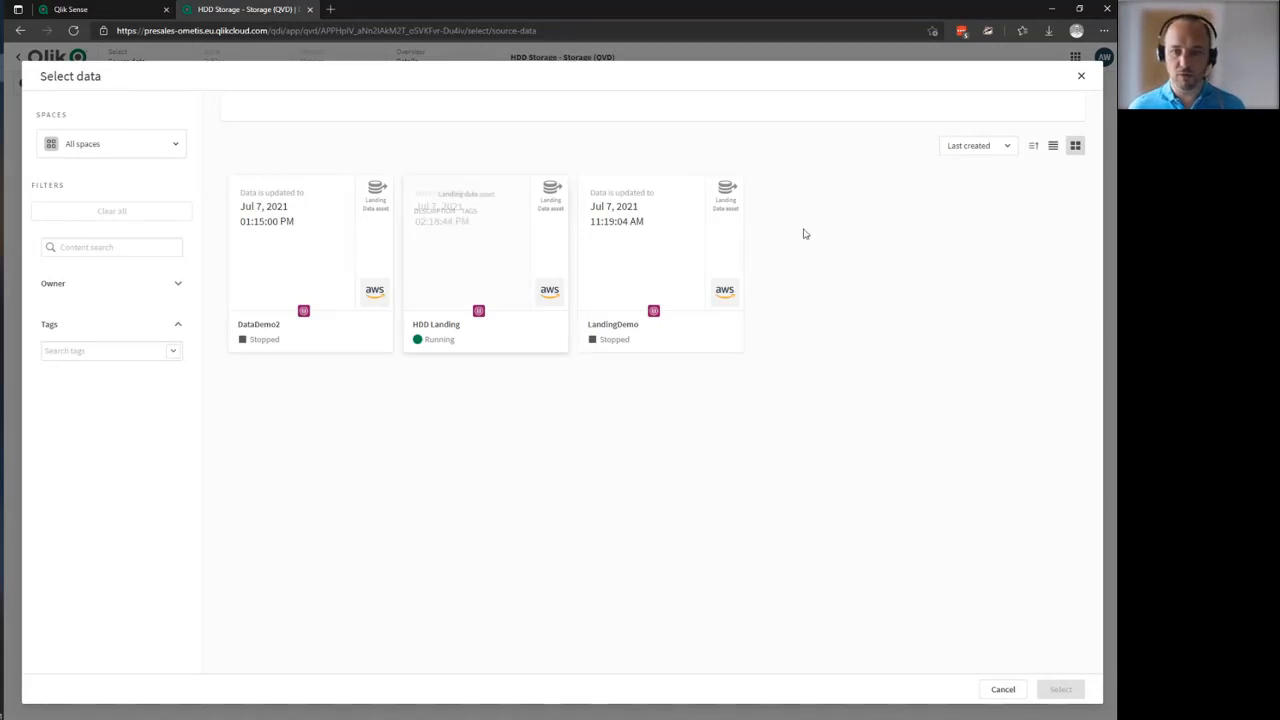
left_click(492, 262)
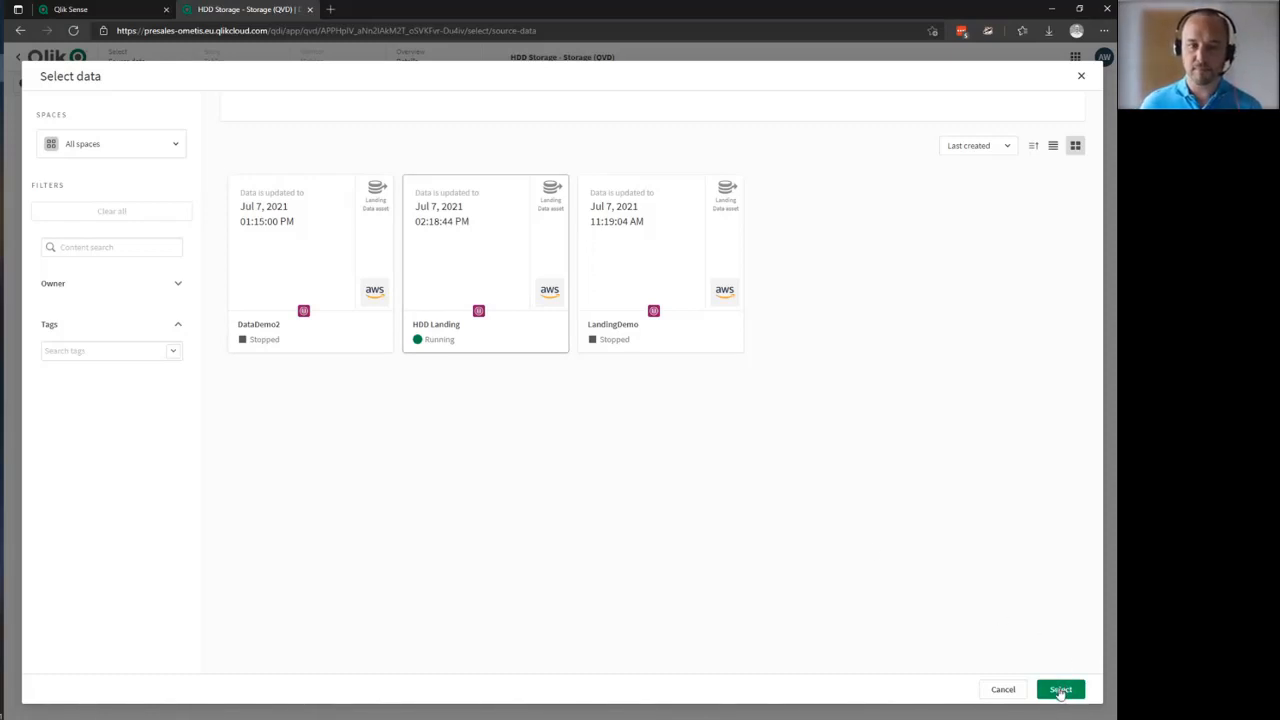
left_click(1061, 690)
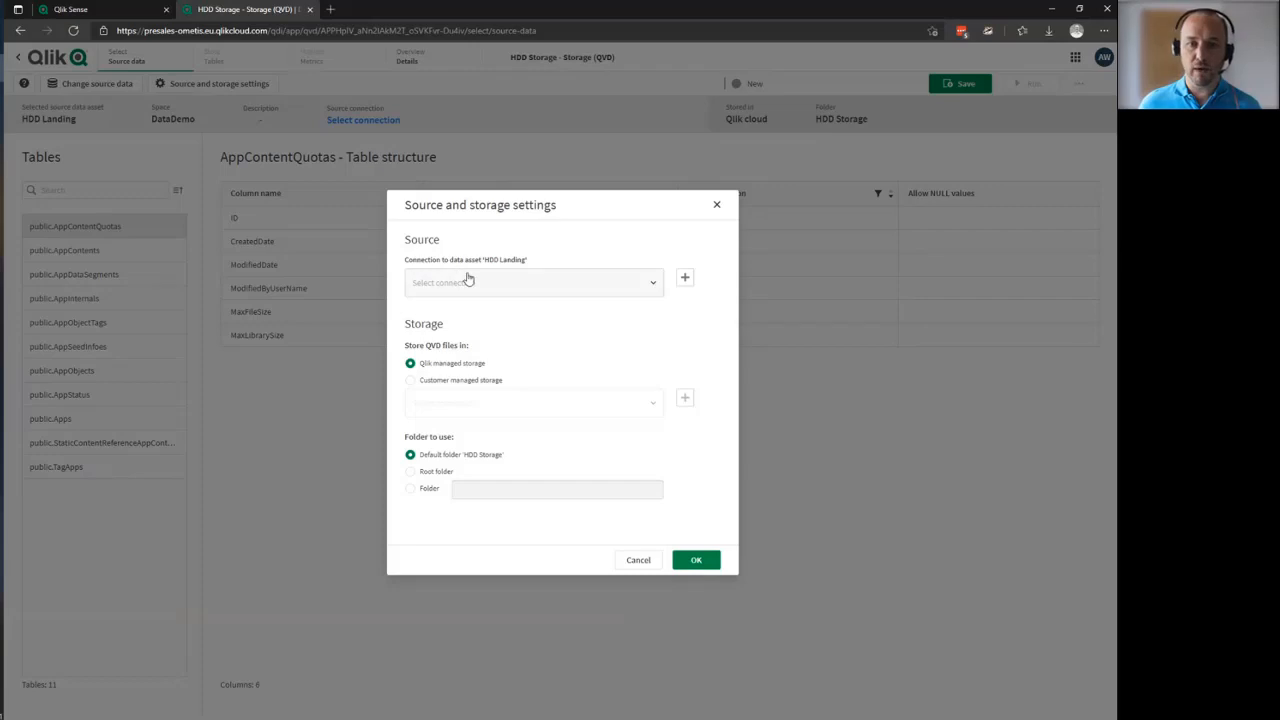
left_click(538, 288)
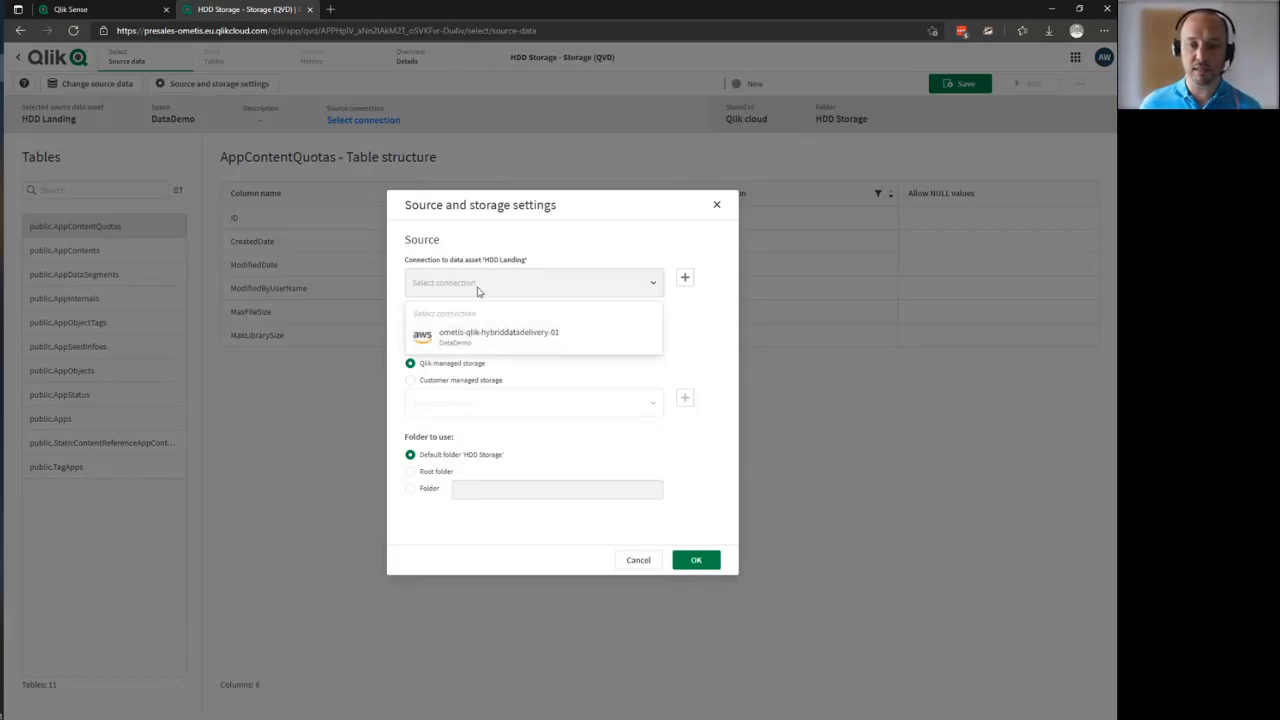
left_click(503, 334)
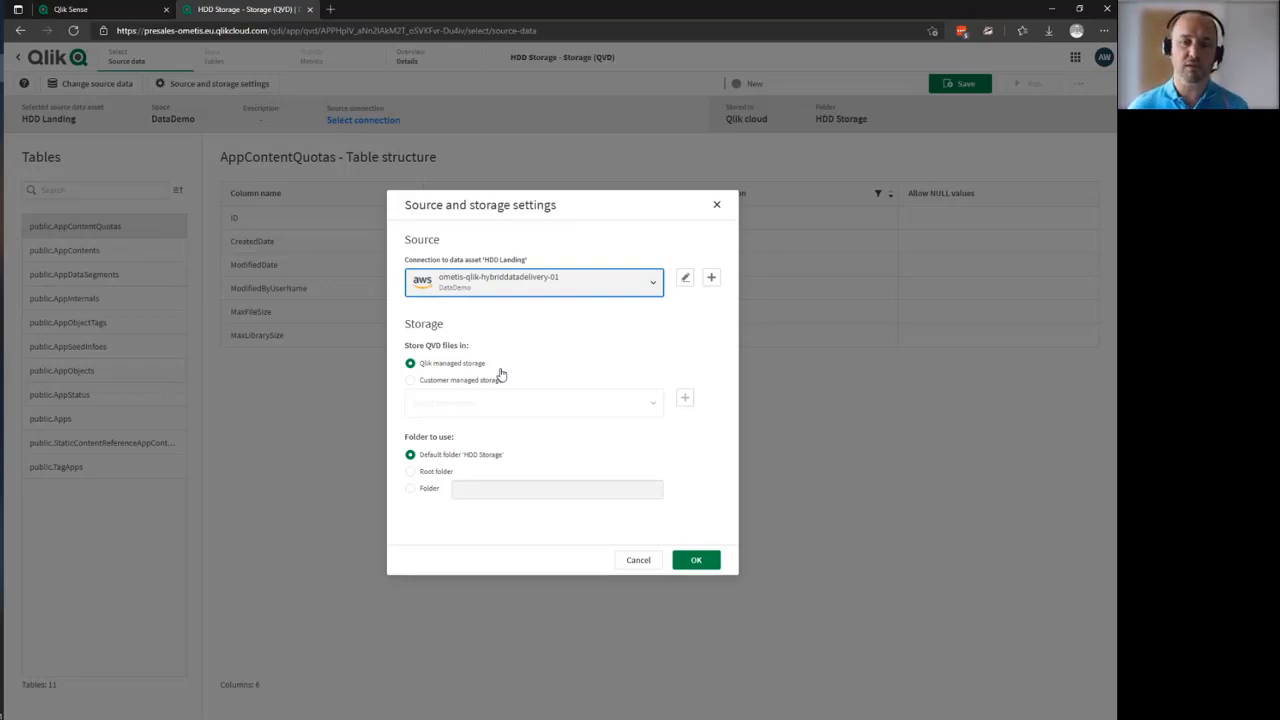
left_click(697, 562)
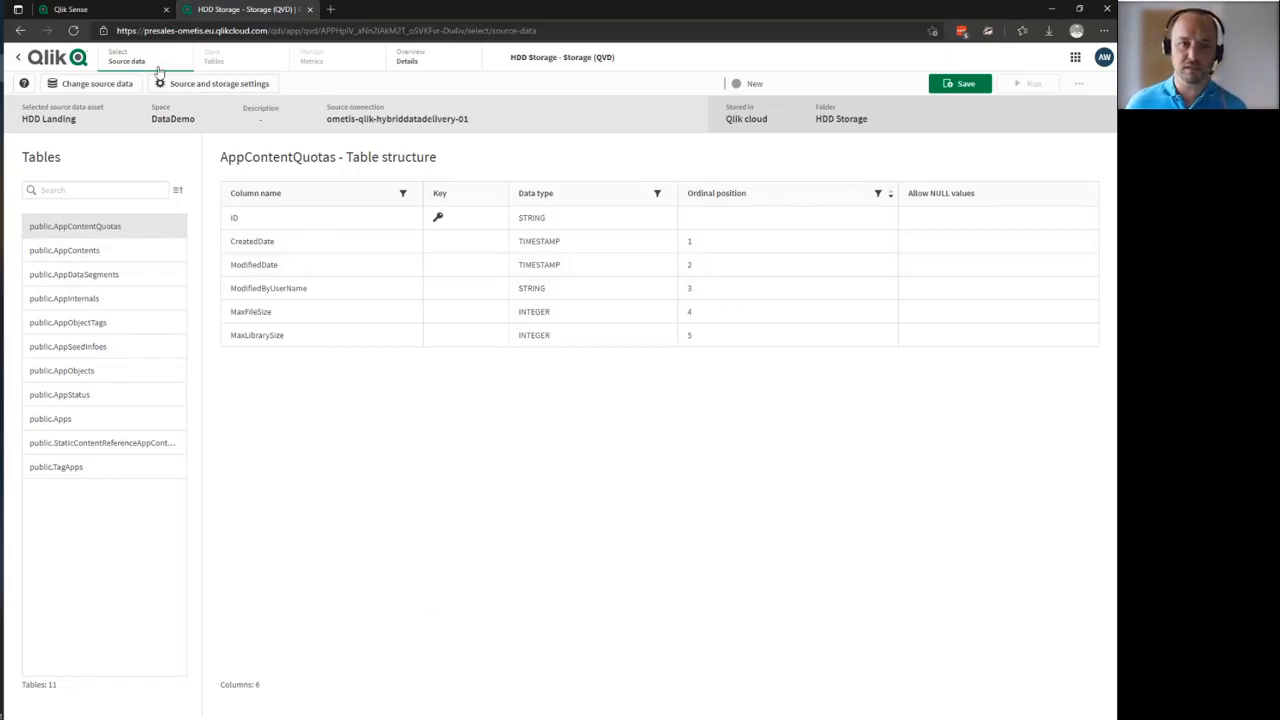
Step: Save the HDD Storage asset and catalog it immediately
left_click(965, 84)
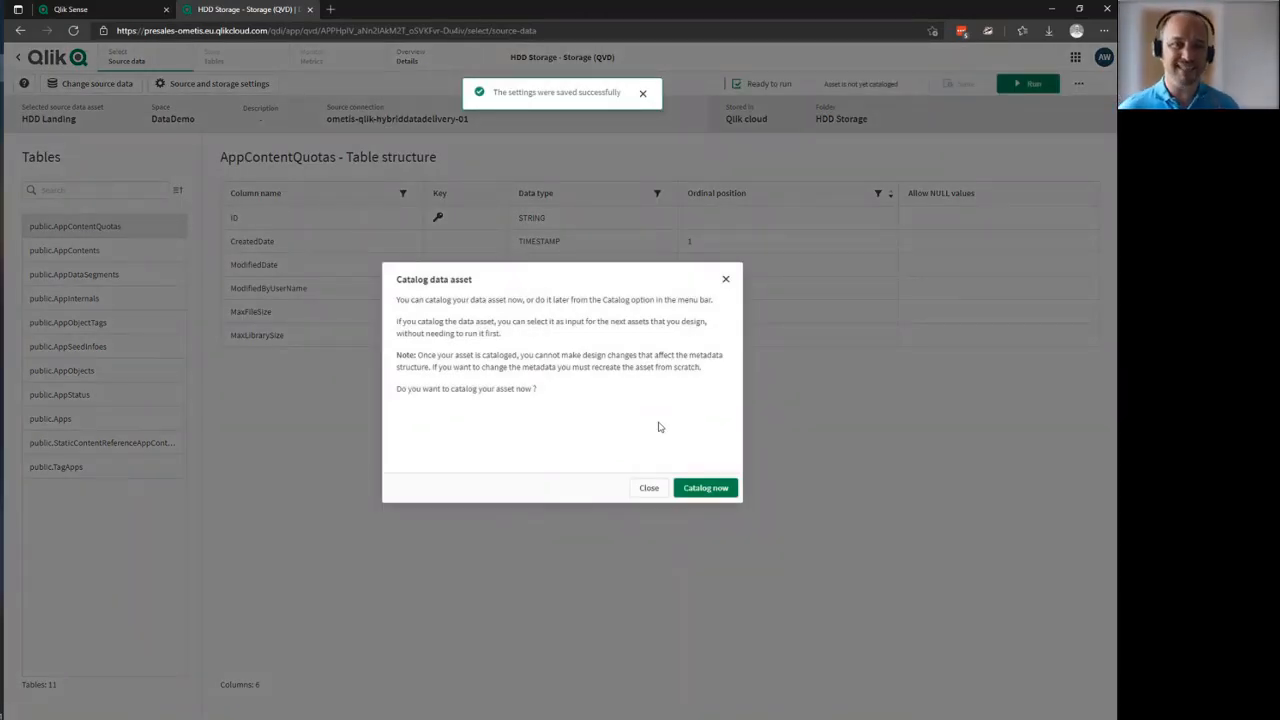
left_click(704, 488)
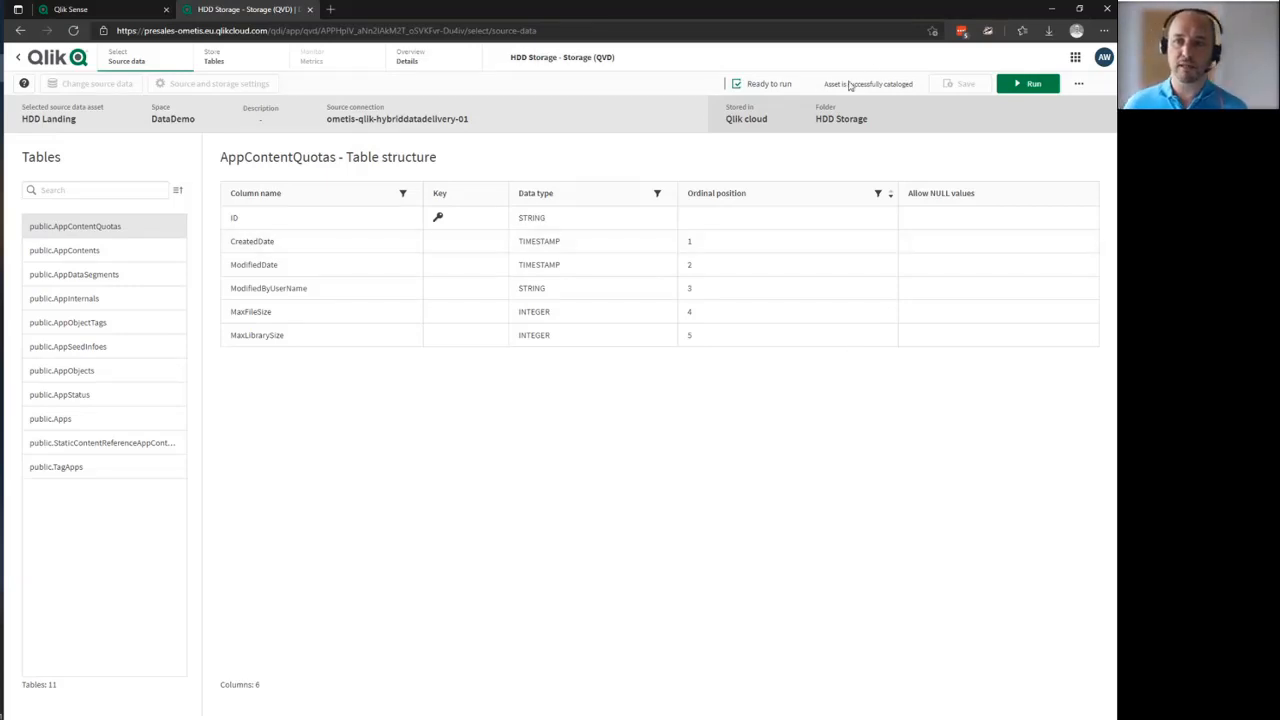
Step: Compare the HDD Storage asset's source tables with the QVD tables it will store
left_click(214, 62)
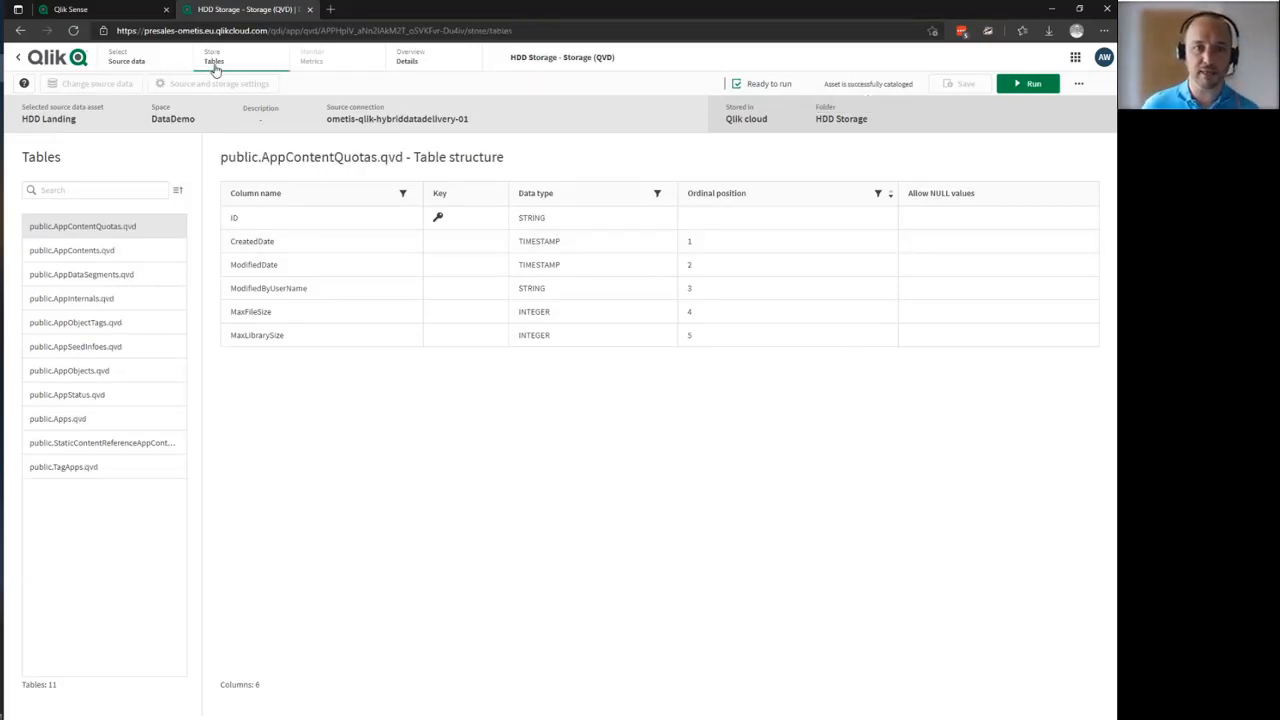
left_click(151, 53)
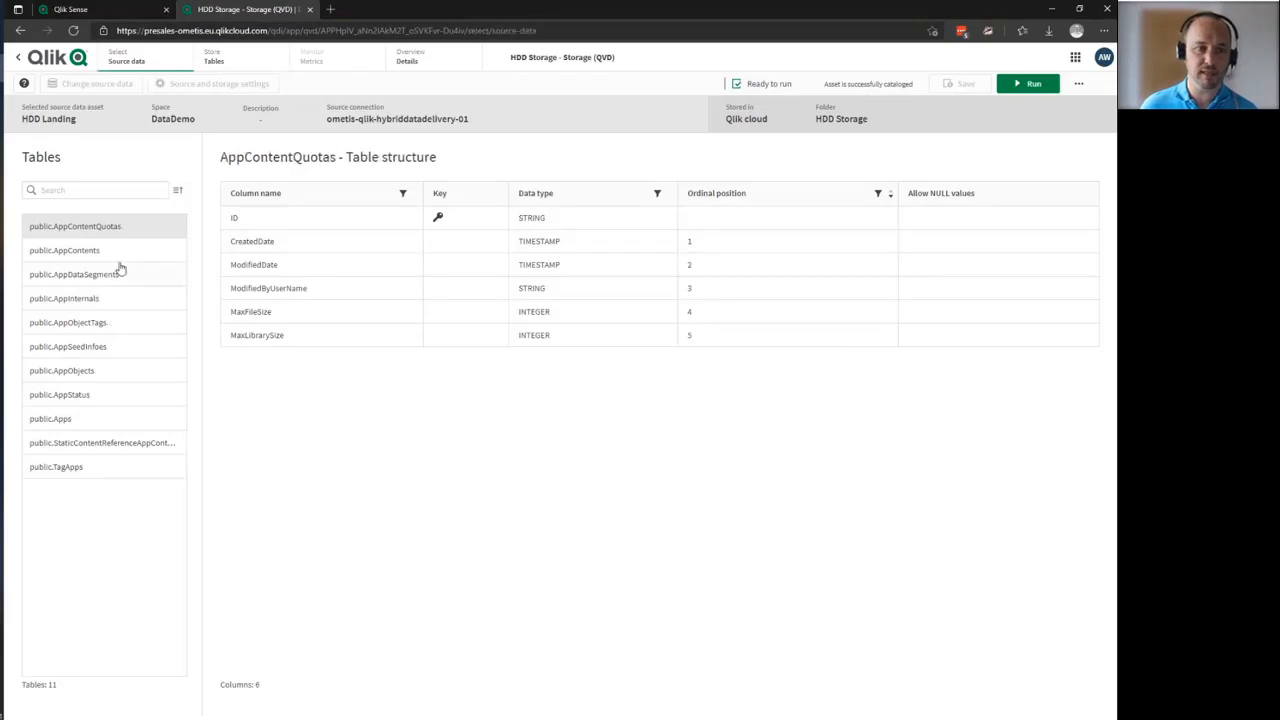
left_click(212, 61)
left_click(133, 62)
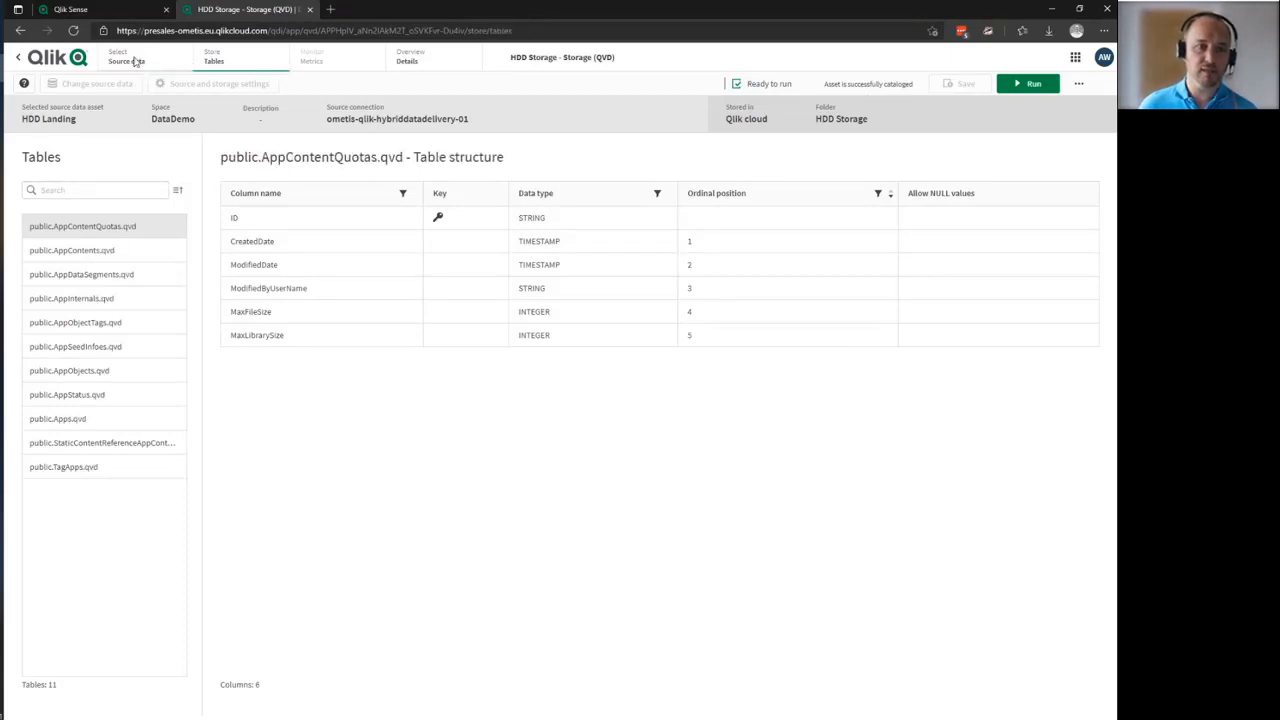
left_click(235, 61)
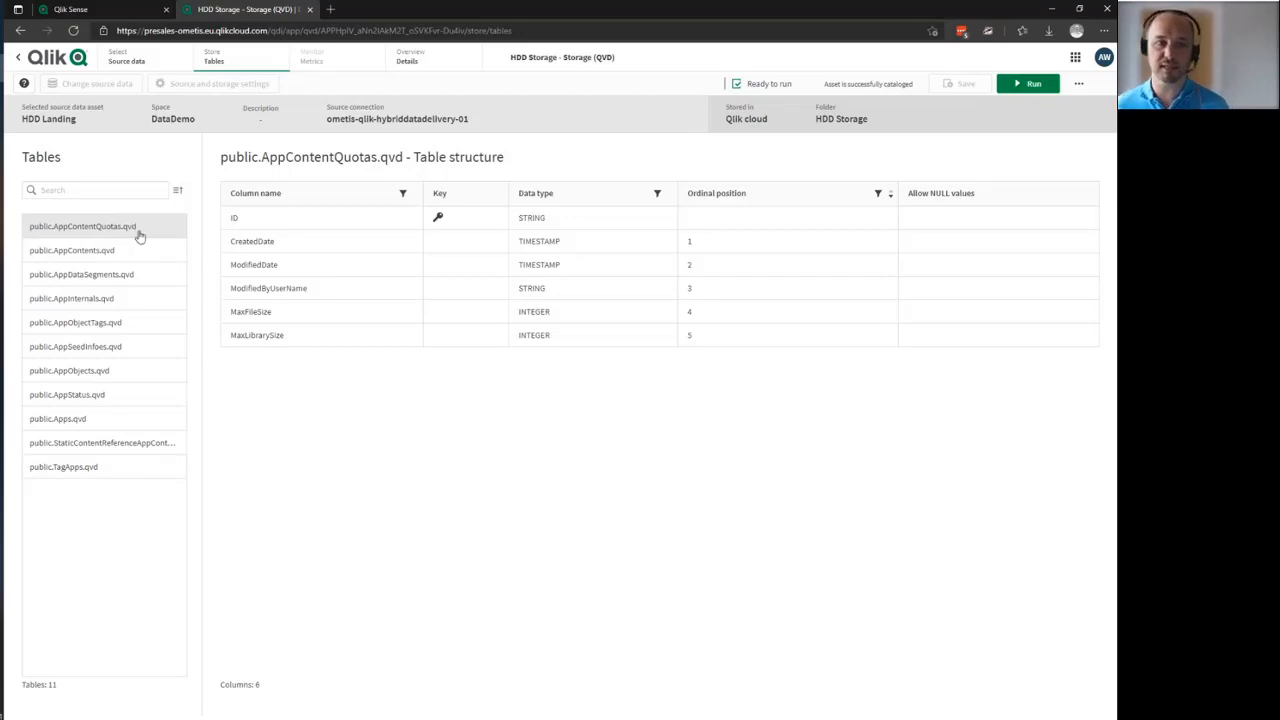
Step: Run the HDD Storage asset and return to the Data Services home to review its status
left_click(1034, 84)
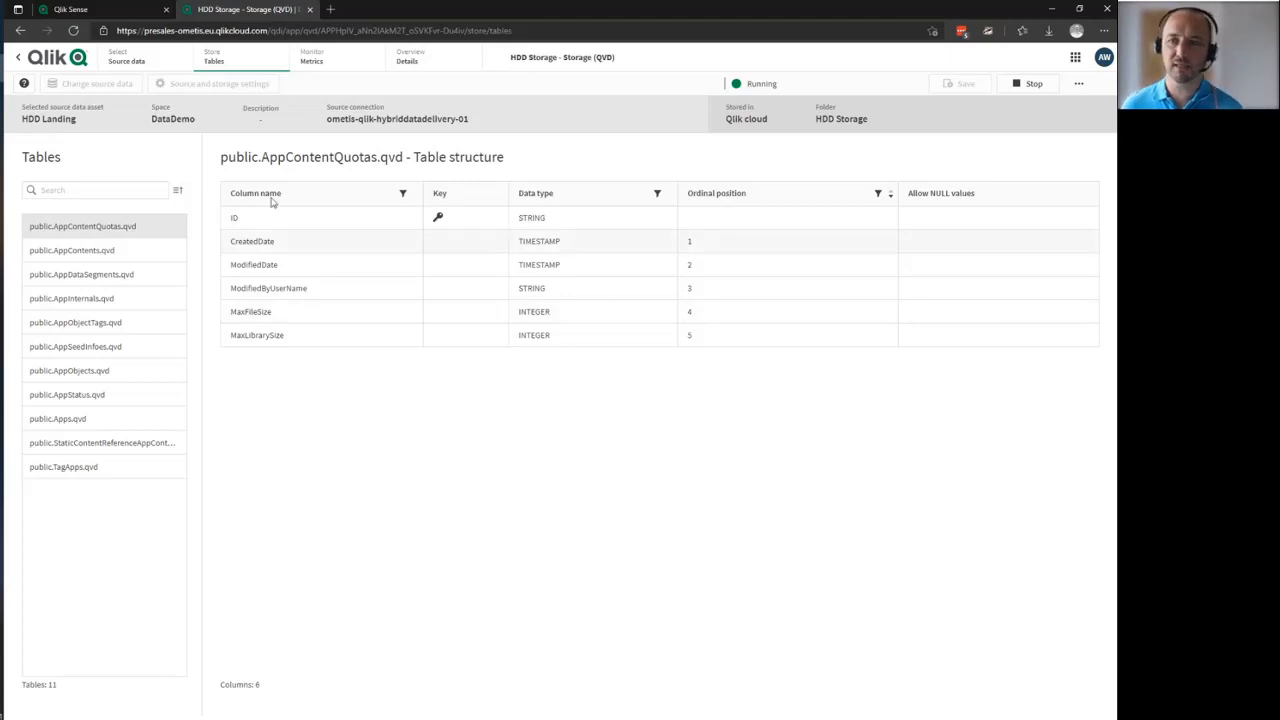
left_click(20, 62)
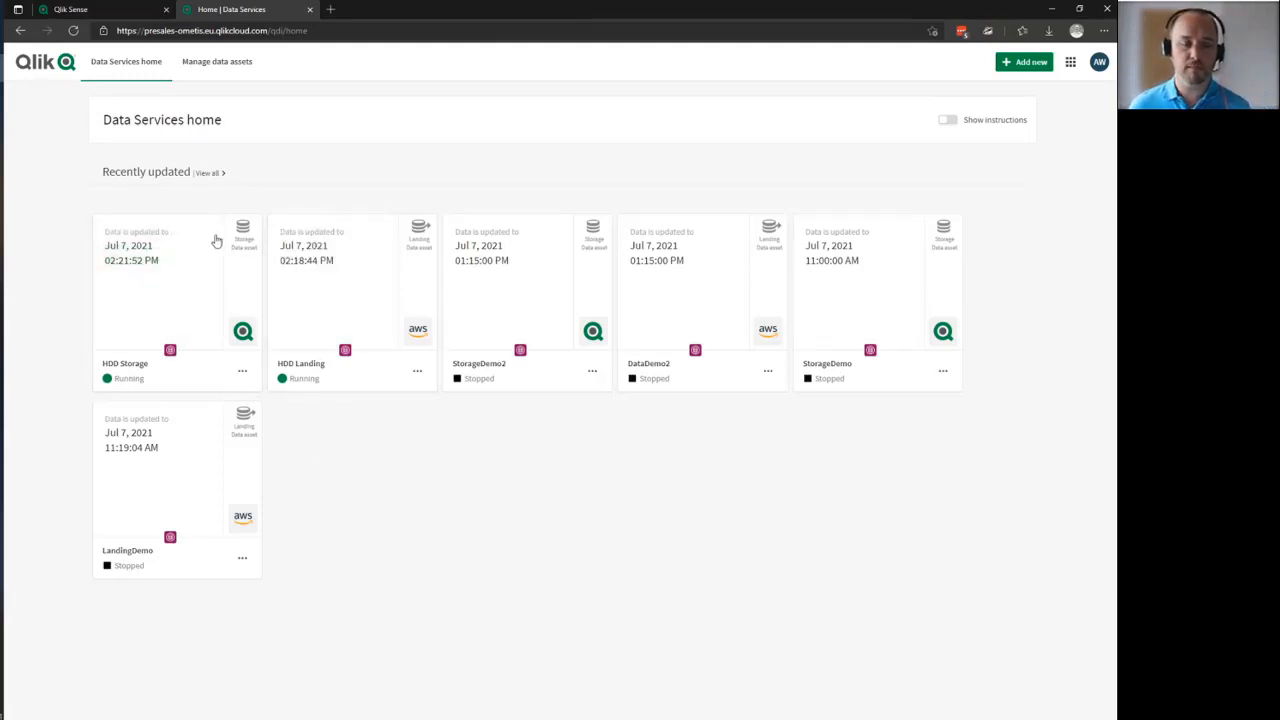
Step: Switch to the Qlik Sense hub and create a new analytics app named HDD
left_click(143, 12)
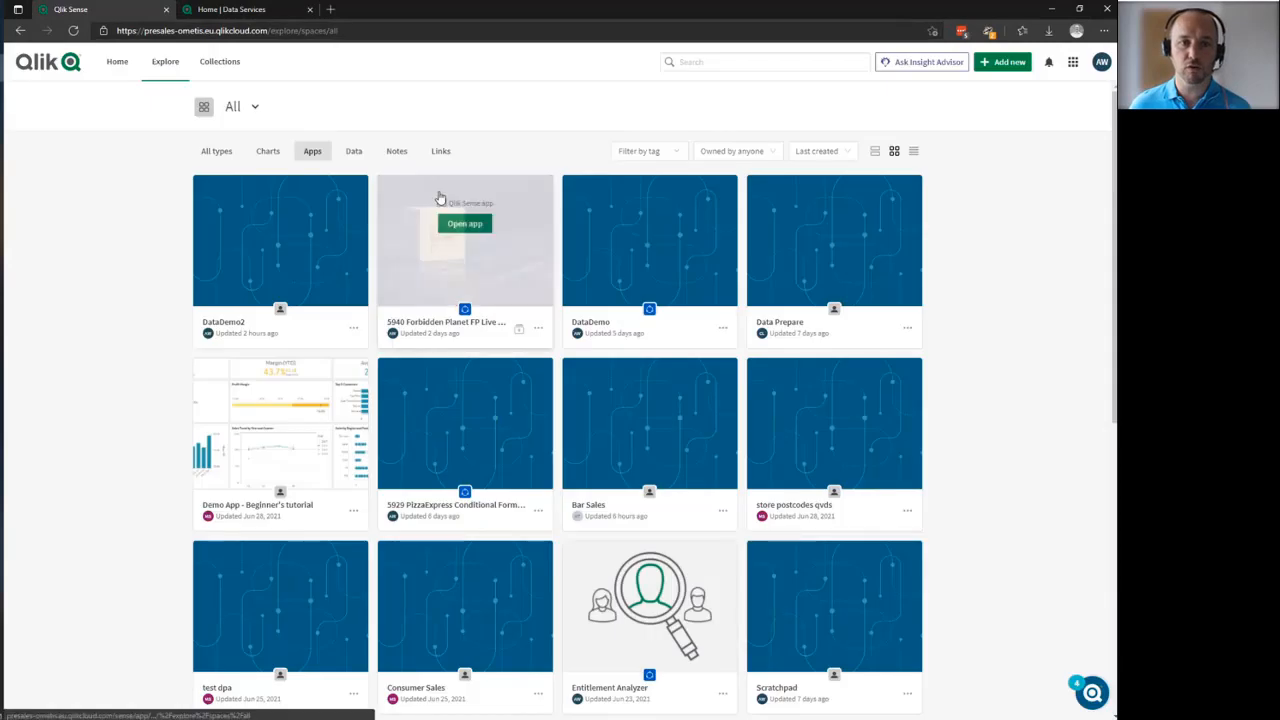
left_click(990, 64)
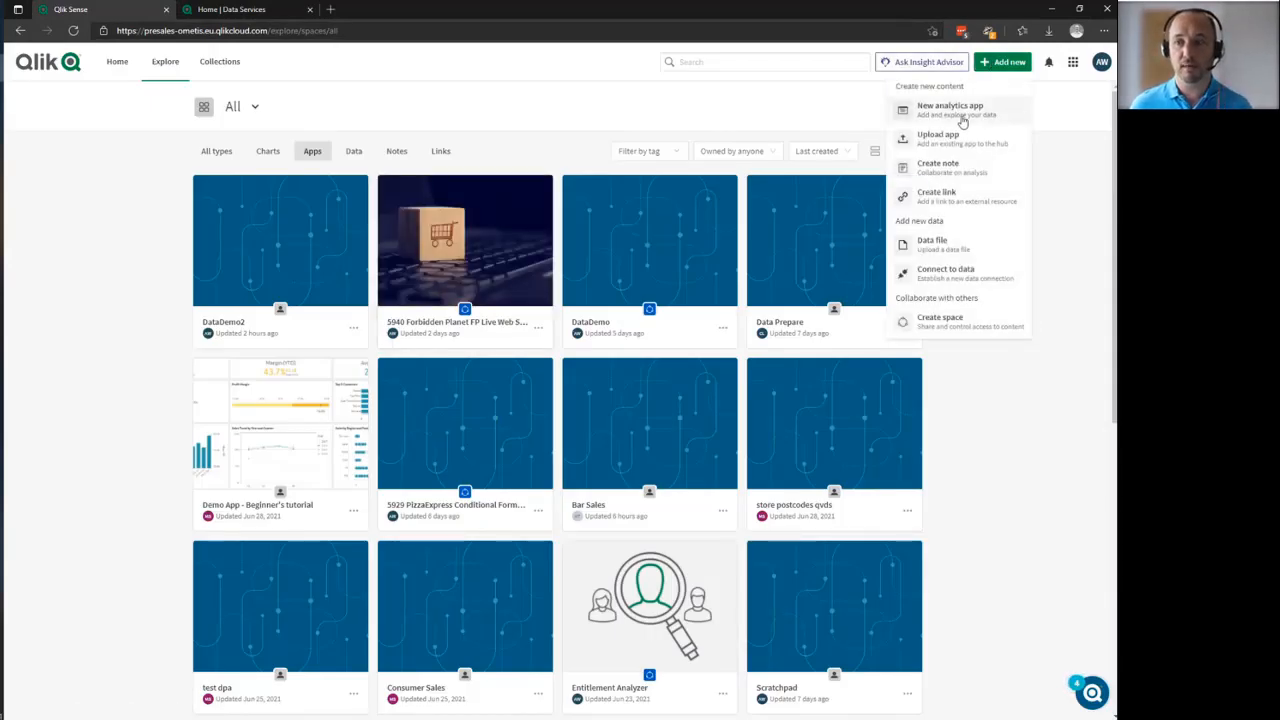
left_click(964, 118)
type("HDD")
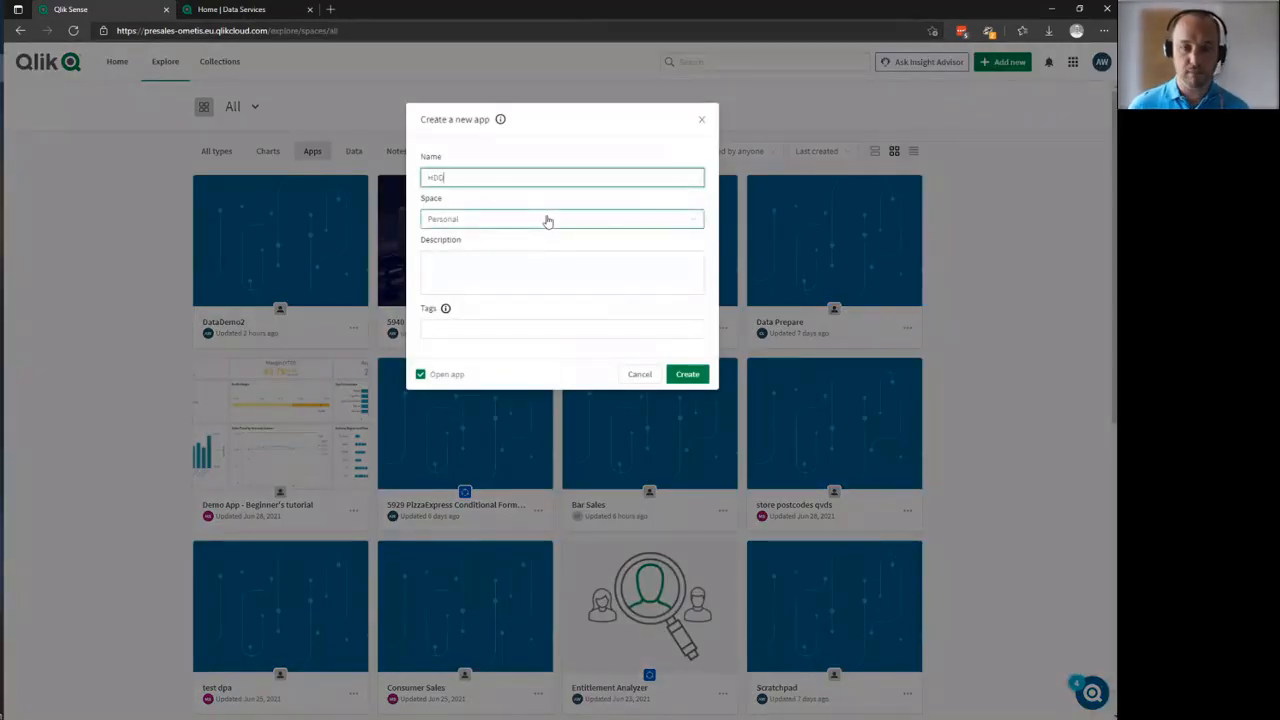
left_click(688, 375)
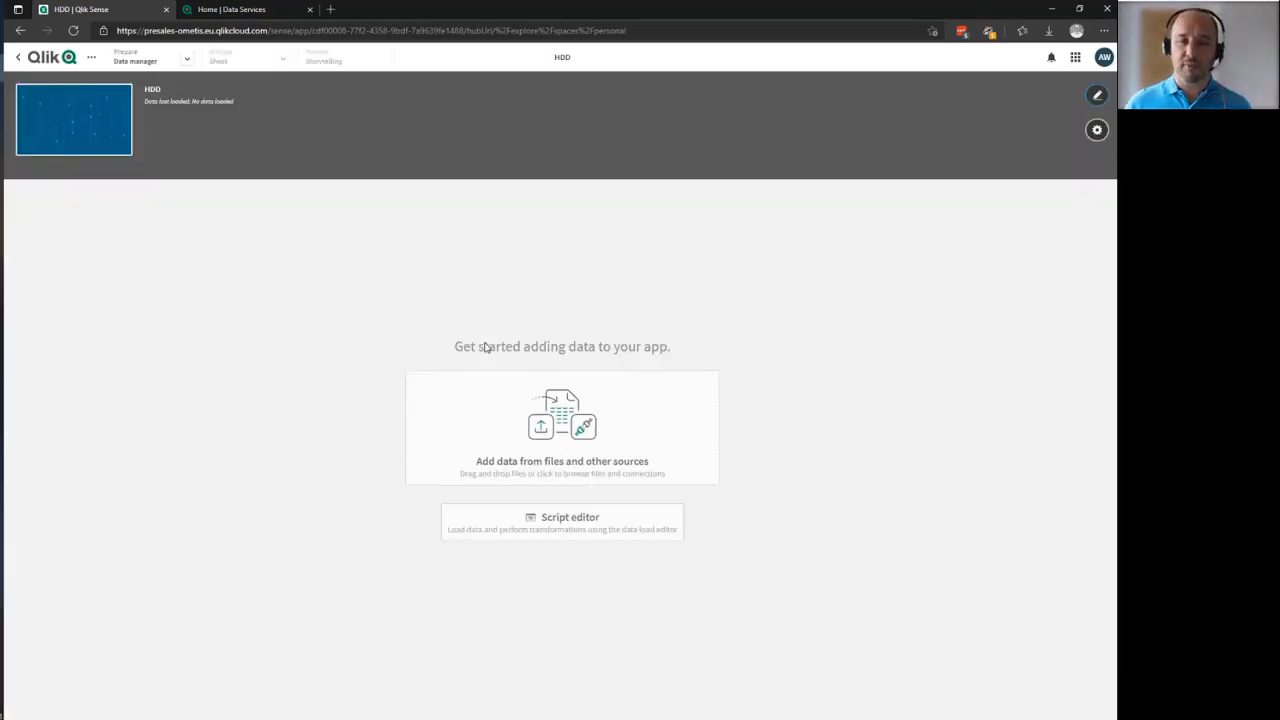
Step: Start adding data from files and other sources to the app, showing the DataDemo space's existing connections
left_click(571, 466)
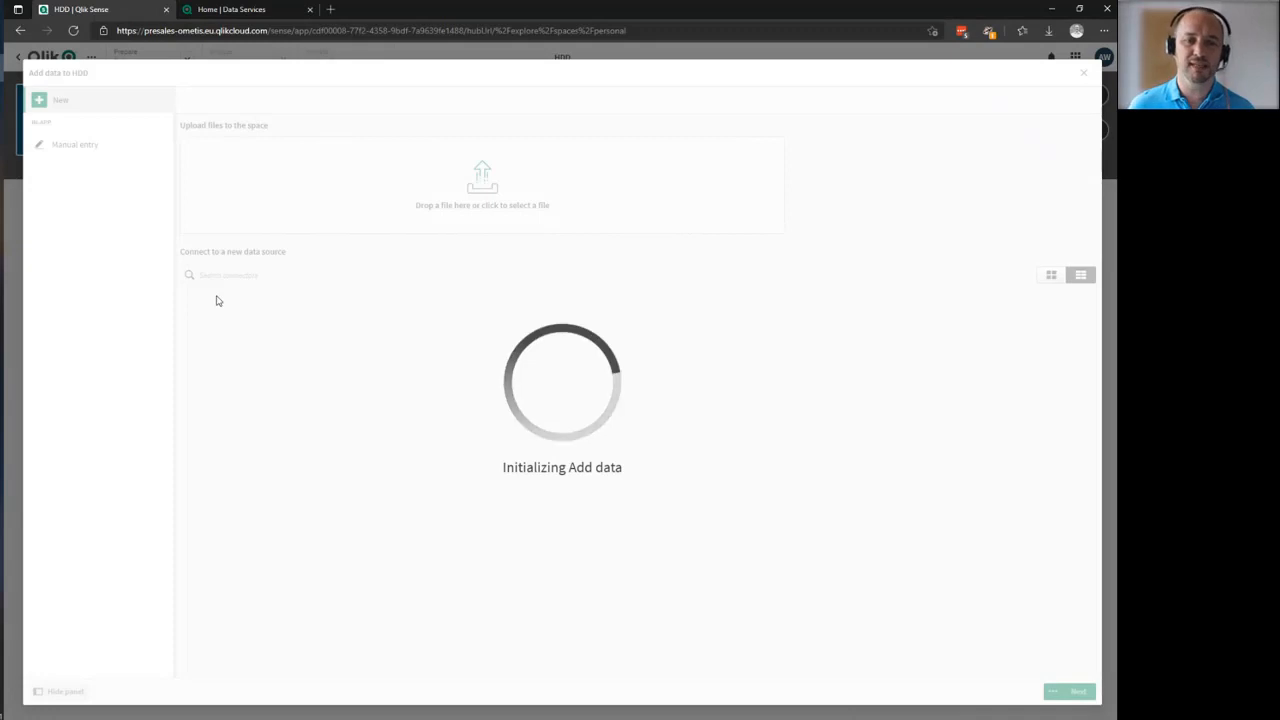
left_click(98, 197)
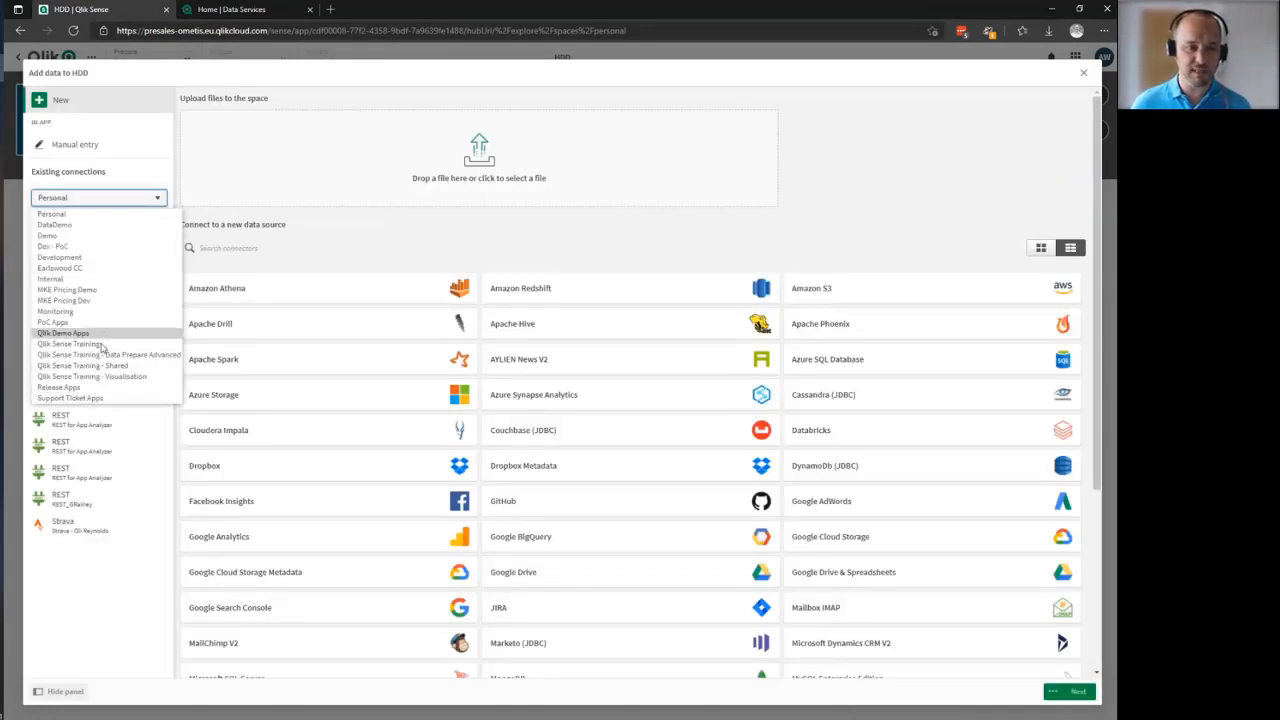
left_click(48, 224)
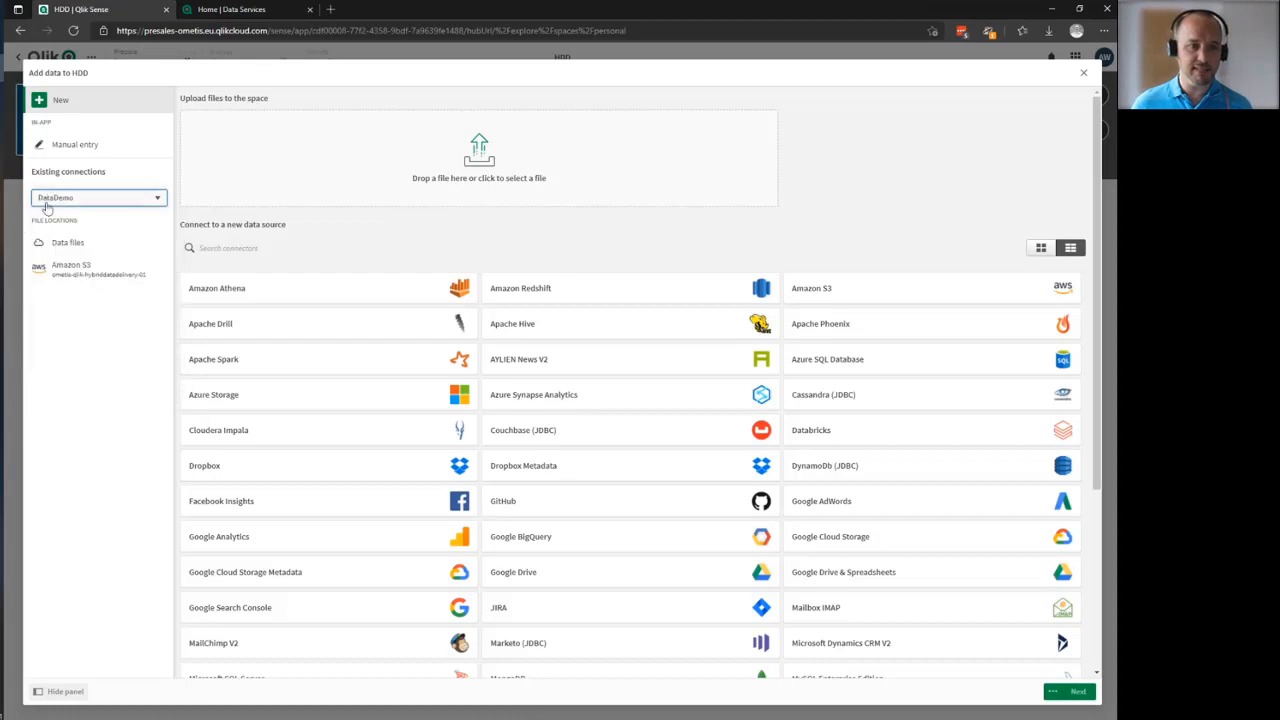
Step: Browse the Amazon S3 connection's HDD/public.Apps folder and examine the contents of its timestamped load folders
left_click(76, 244)
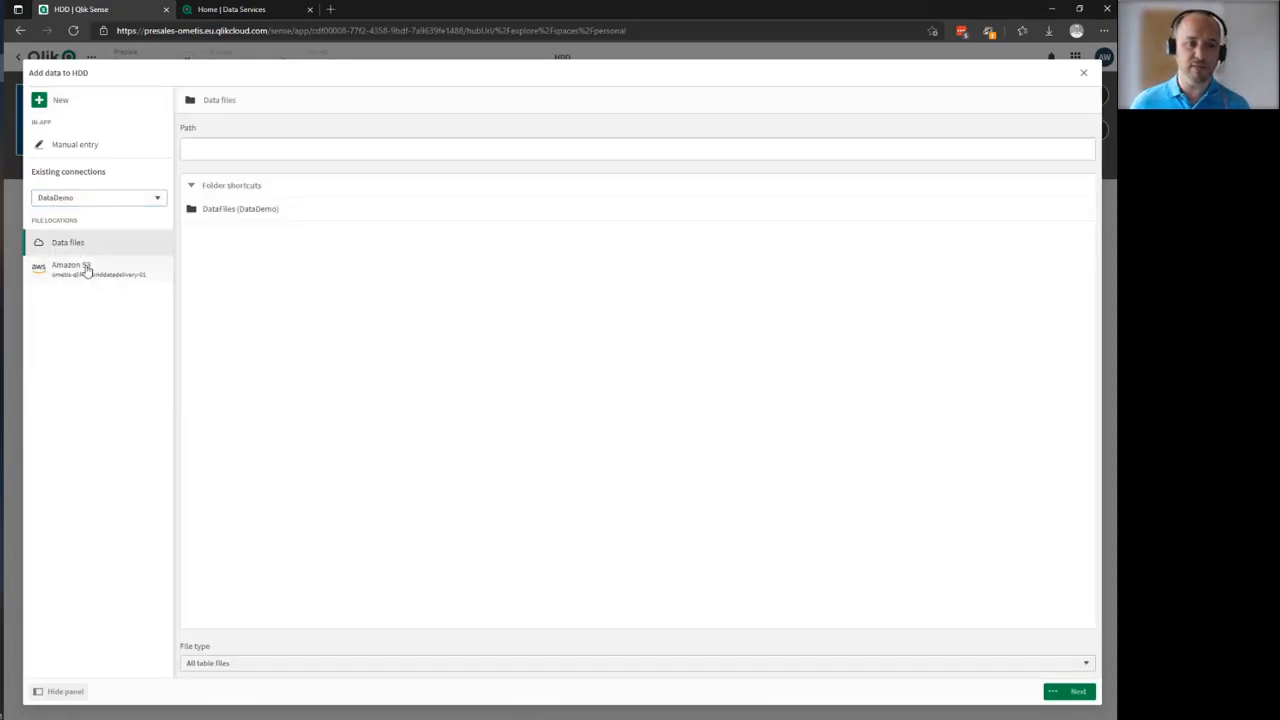
left_click(87, 270)
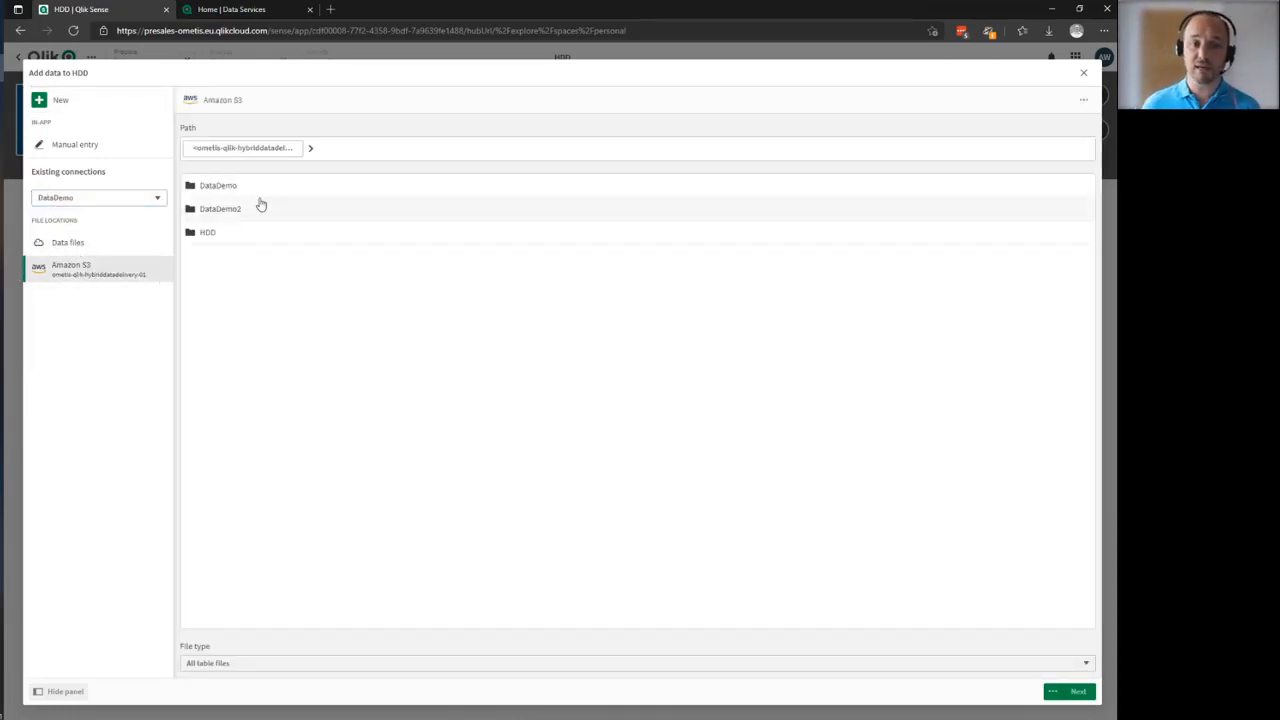
left_click(208, 232)
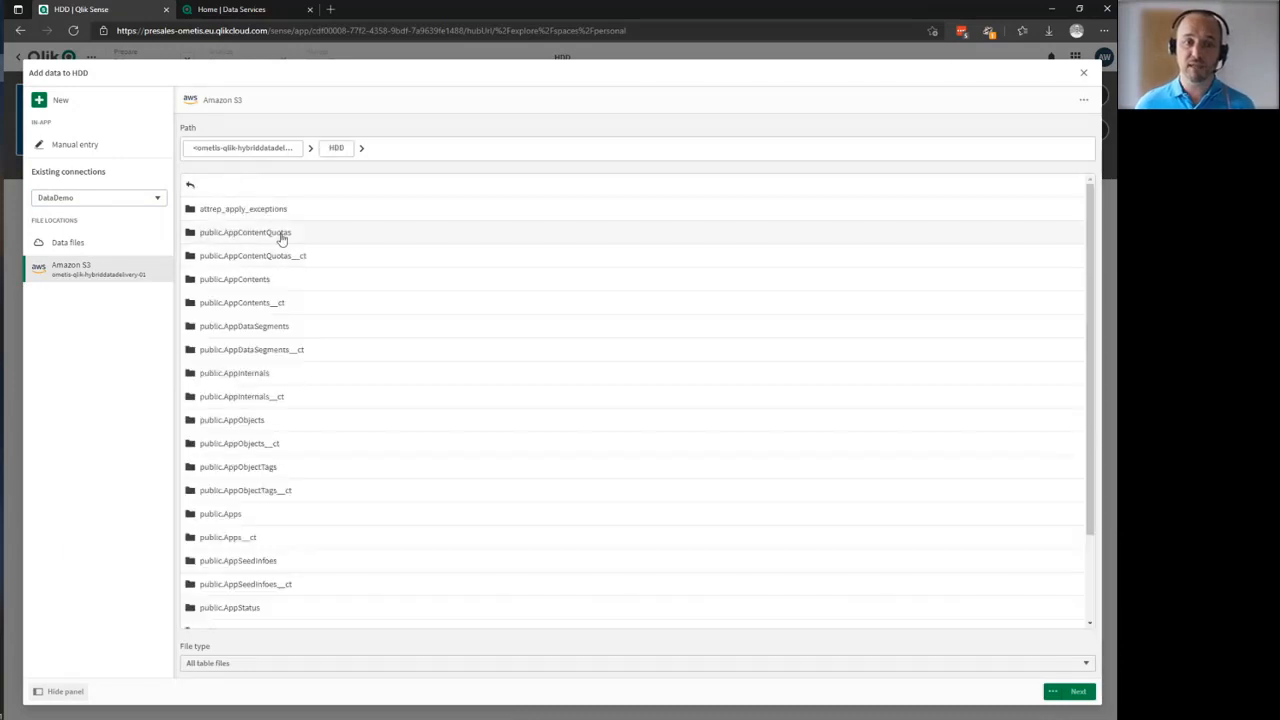
scroll(250, 495, "down", 1)
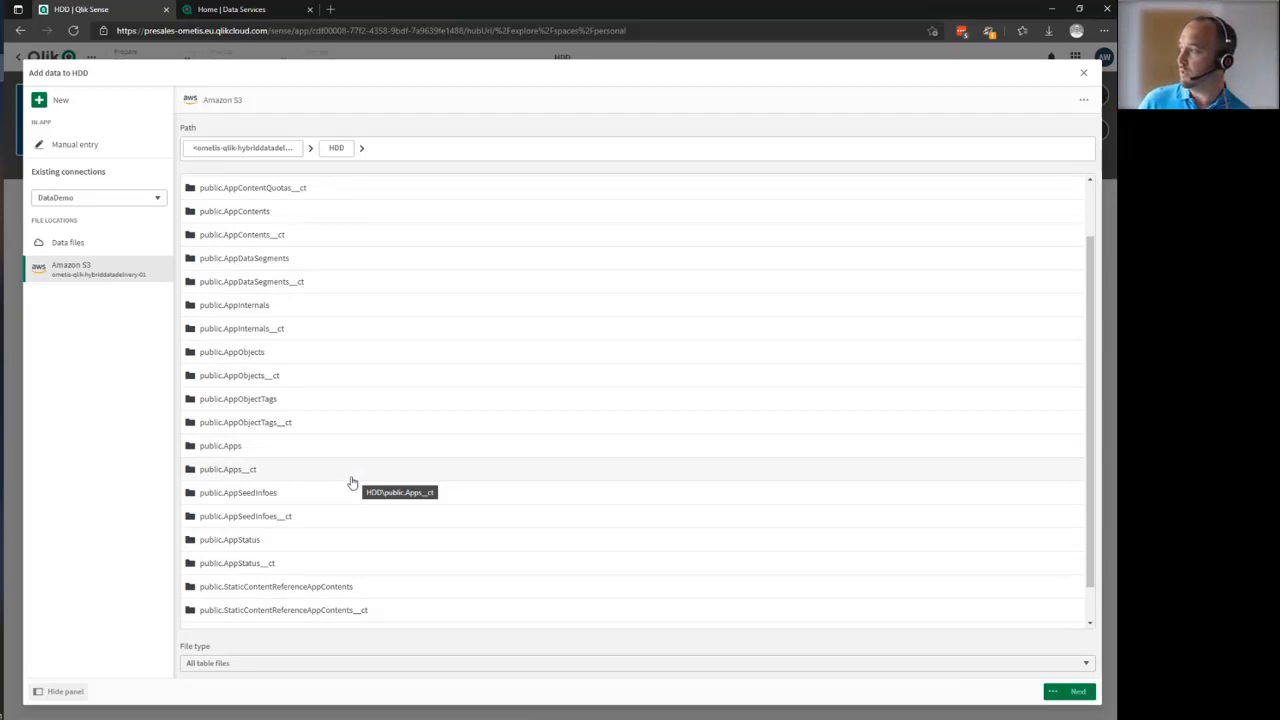
left_click(357, 445)
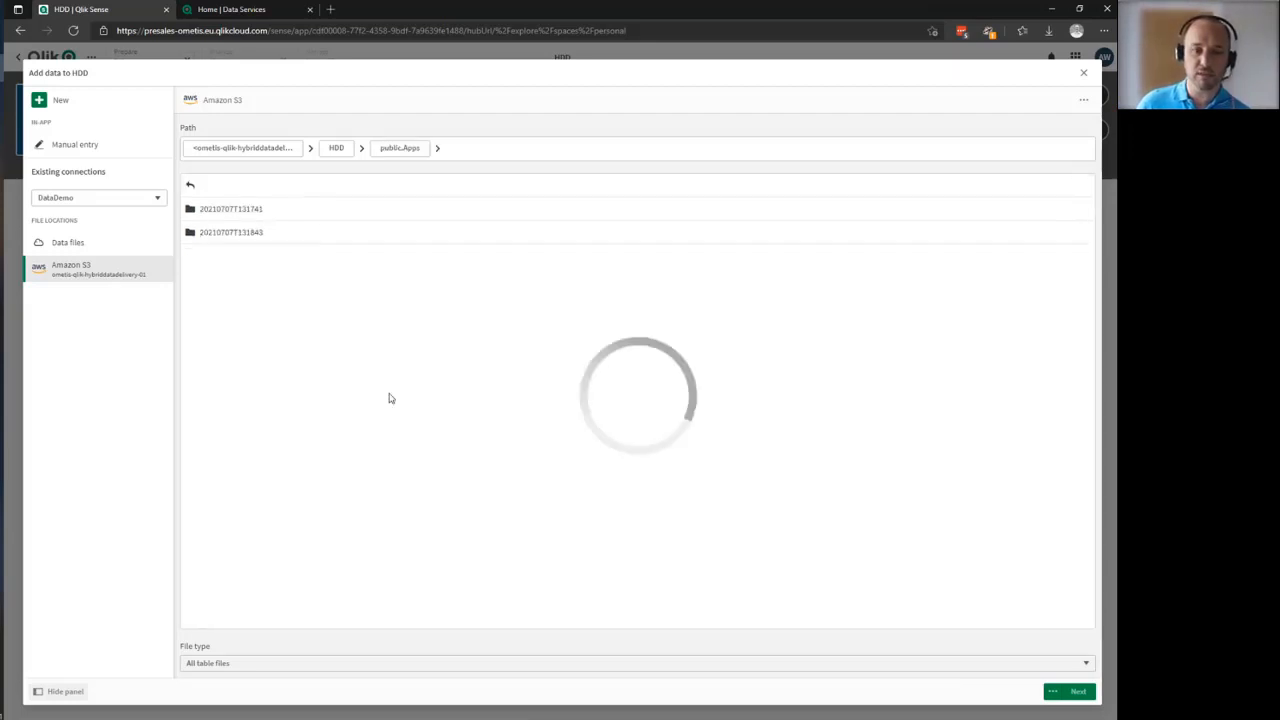
left_click(250, 210)
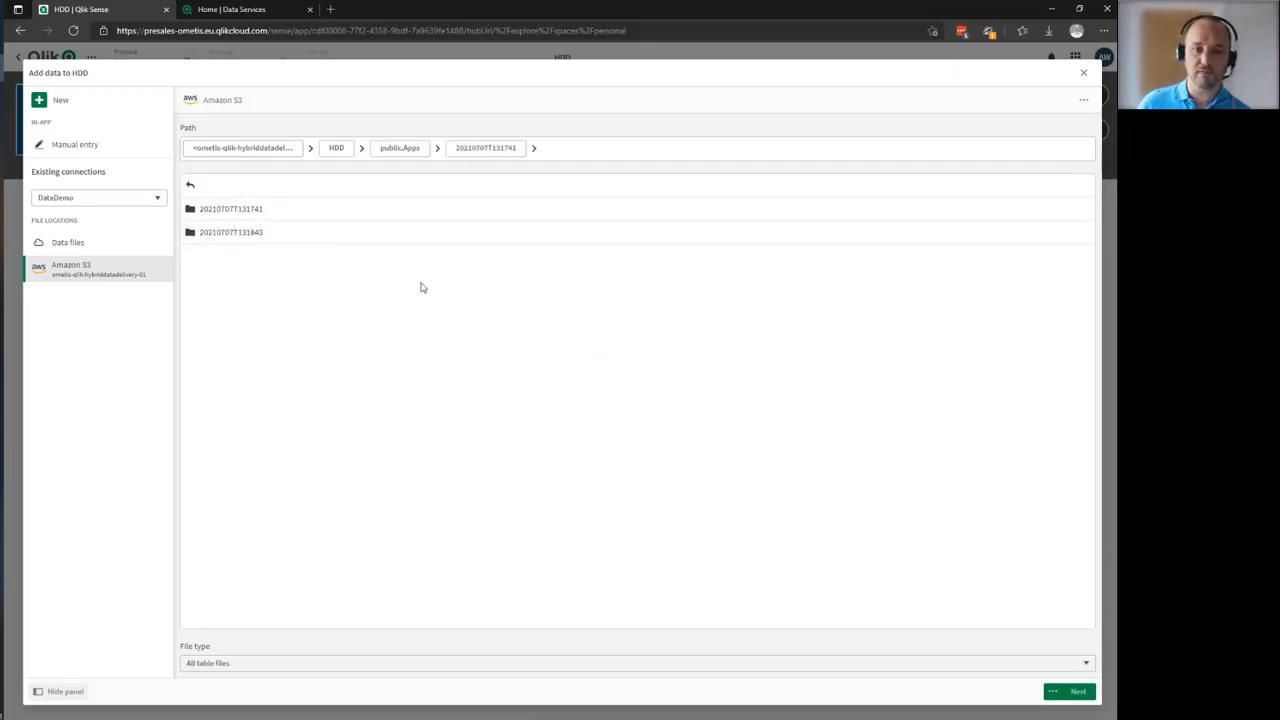
left_click(400, 148)
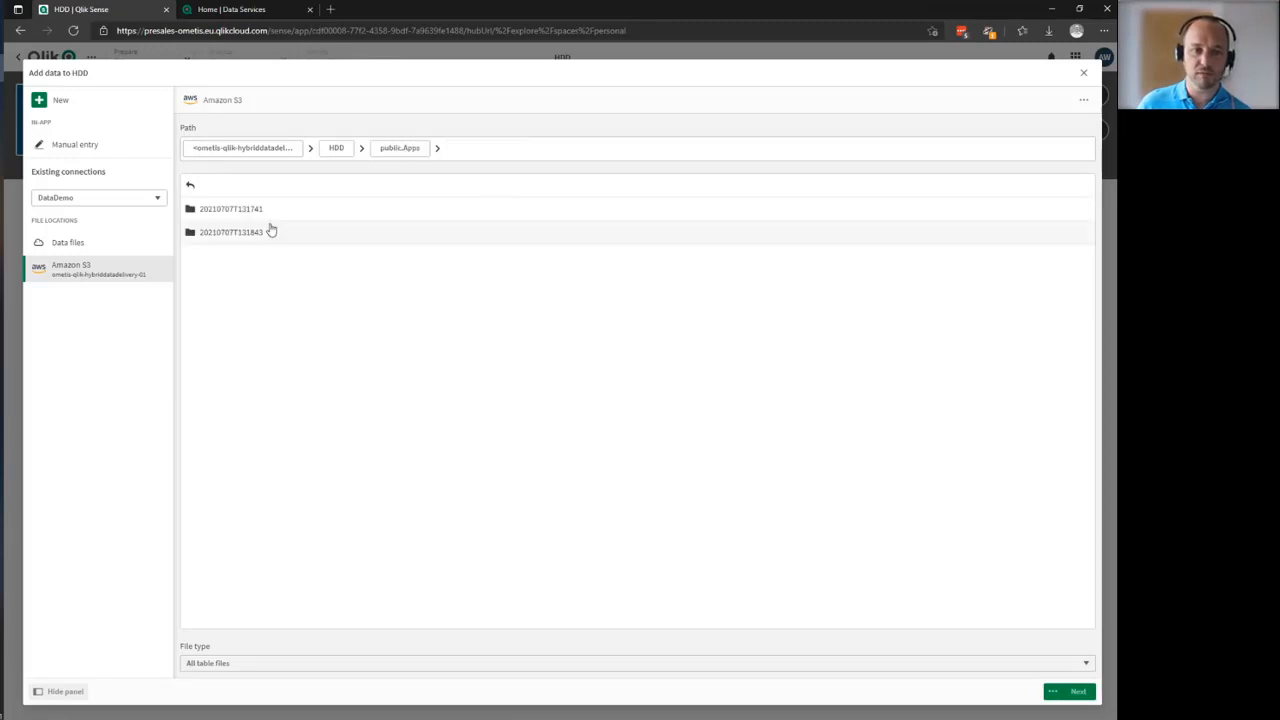
left_click(270, 231)
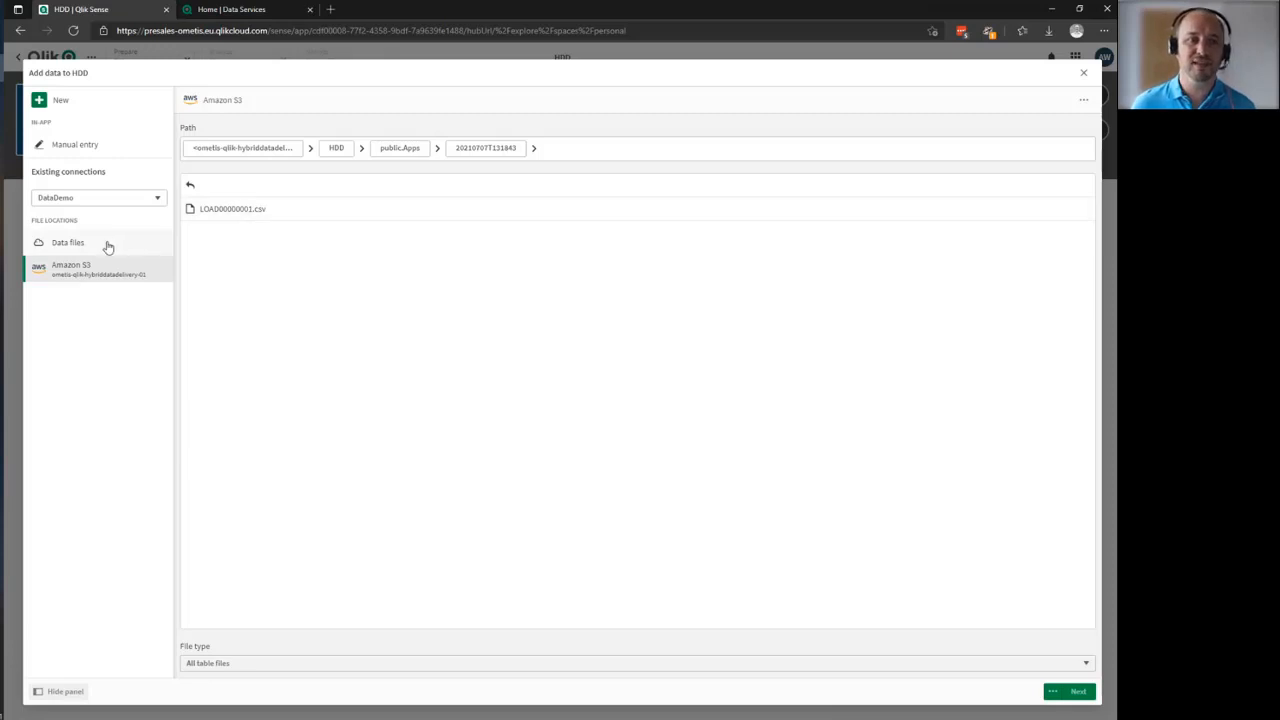
left_click(386, 154)
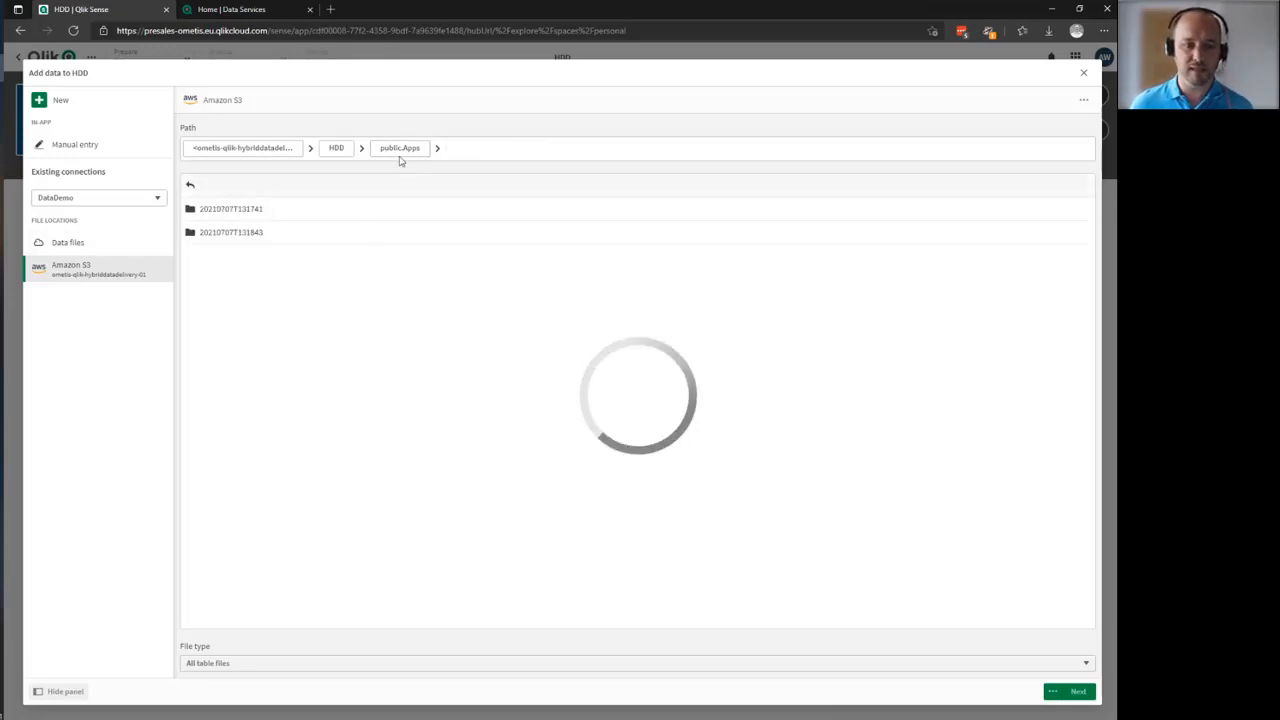
Step: Load HDD Storage/public.Apps.qvd with all its fields from the DataDemo data files into the app
left_click(66, 250)
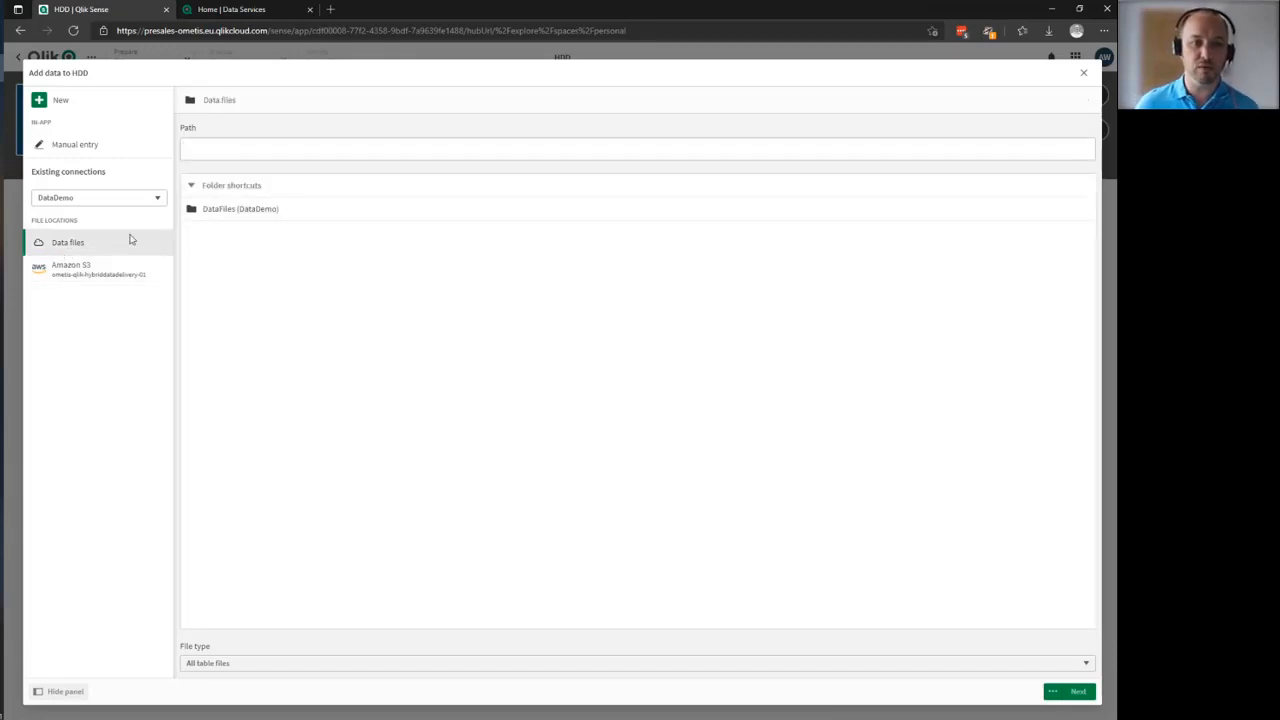
left_click(252, 209)
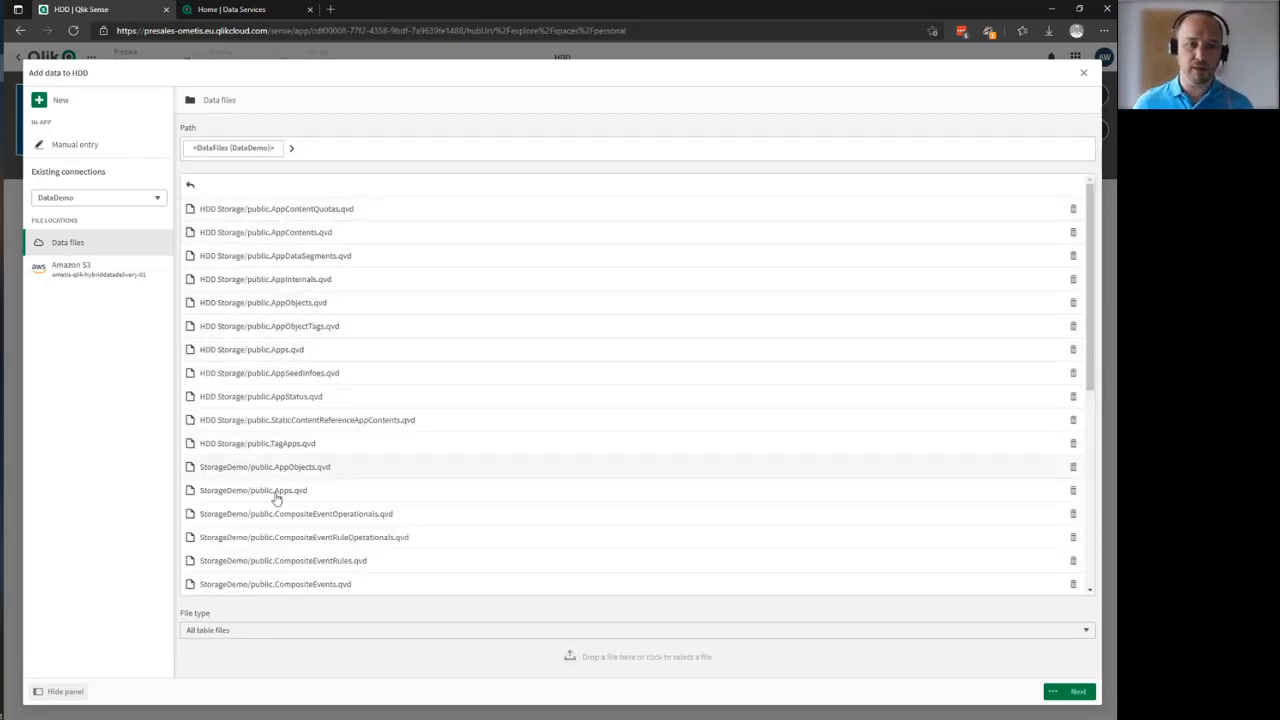
left_click(295, 349)
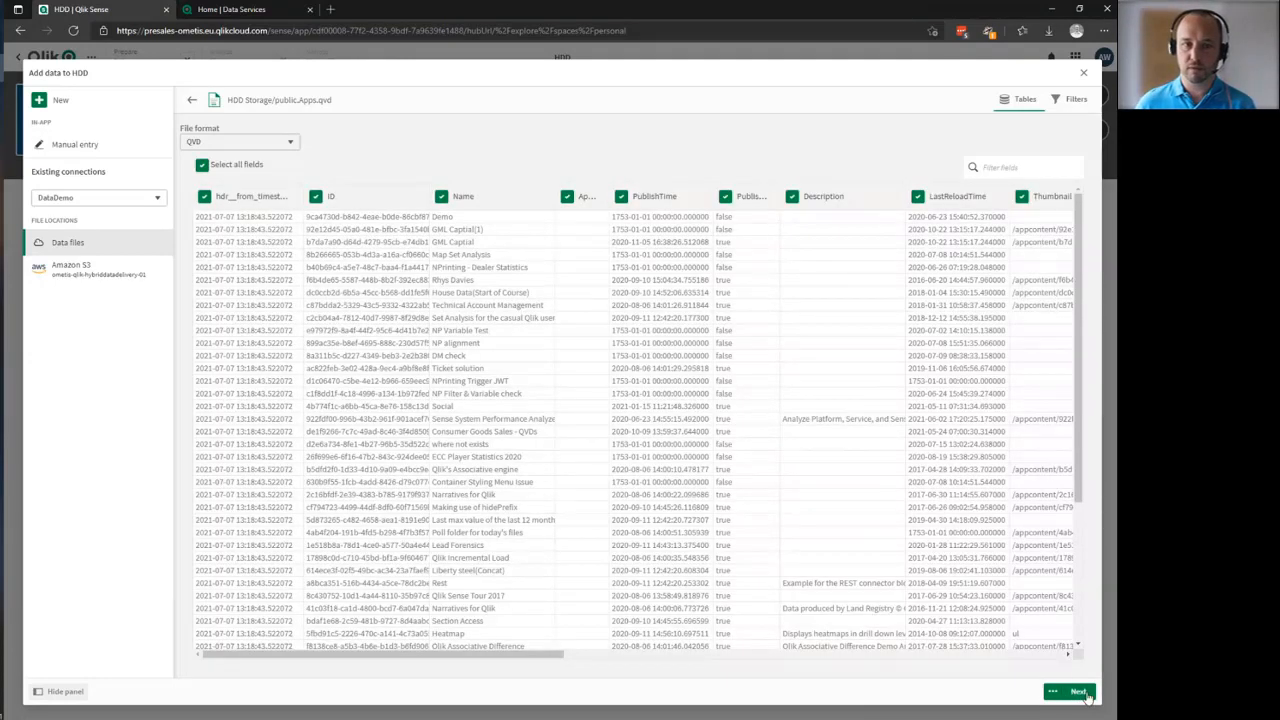
left_click(1078, 691)
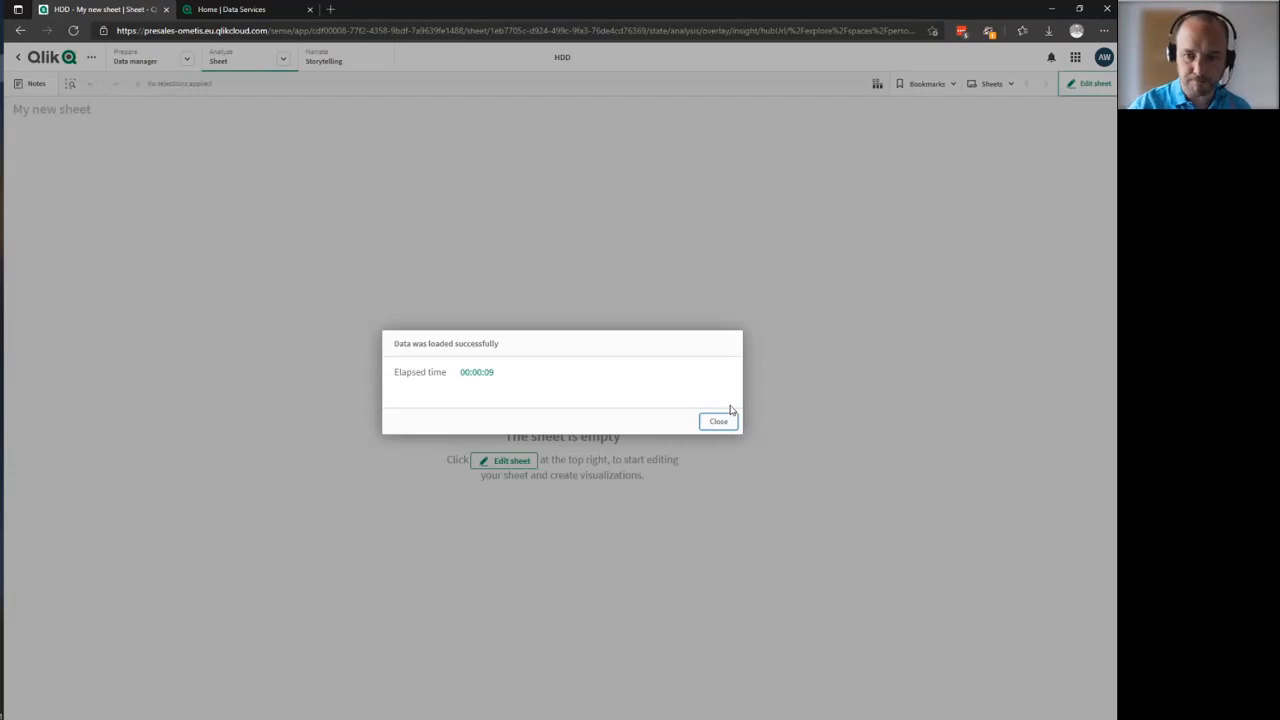
left_click(716, 422)
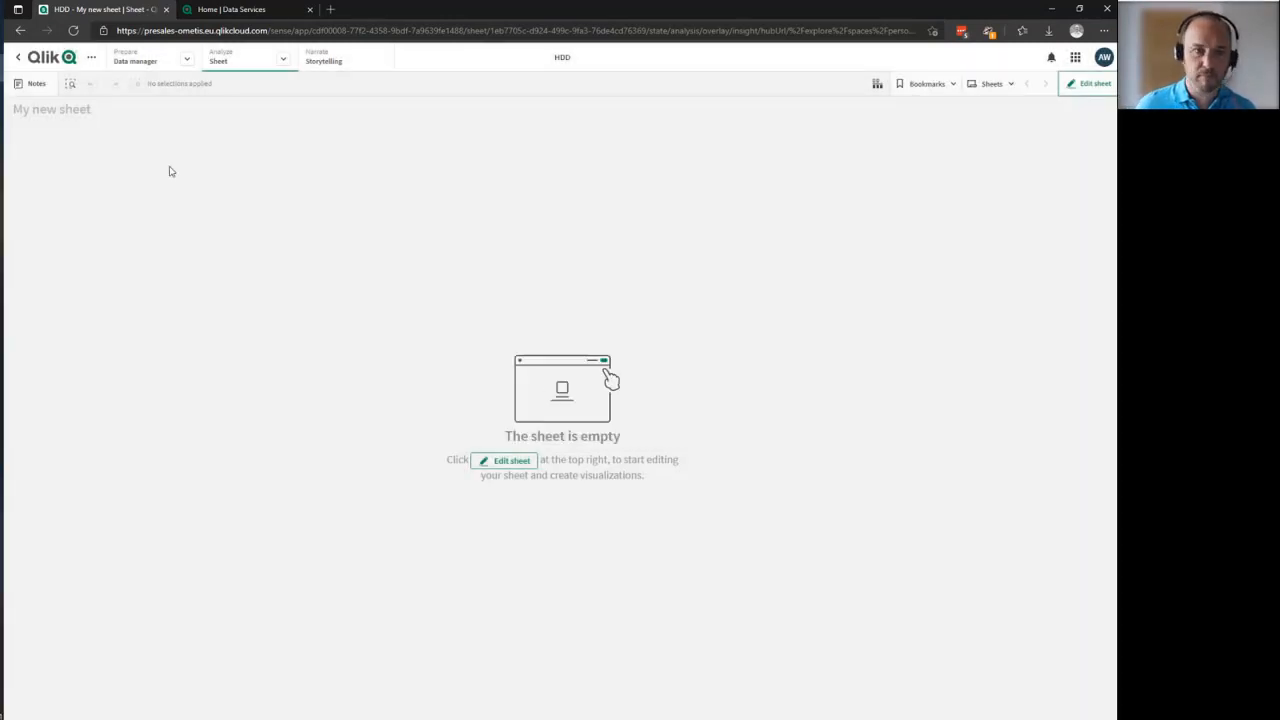
Step: Open the app's Data manager and add HDD Storage/public.AppObjects.qvd from the DataDemo data files with all fields
left_click(188, 60)
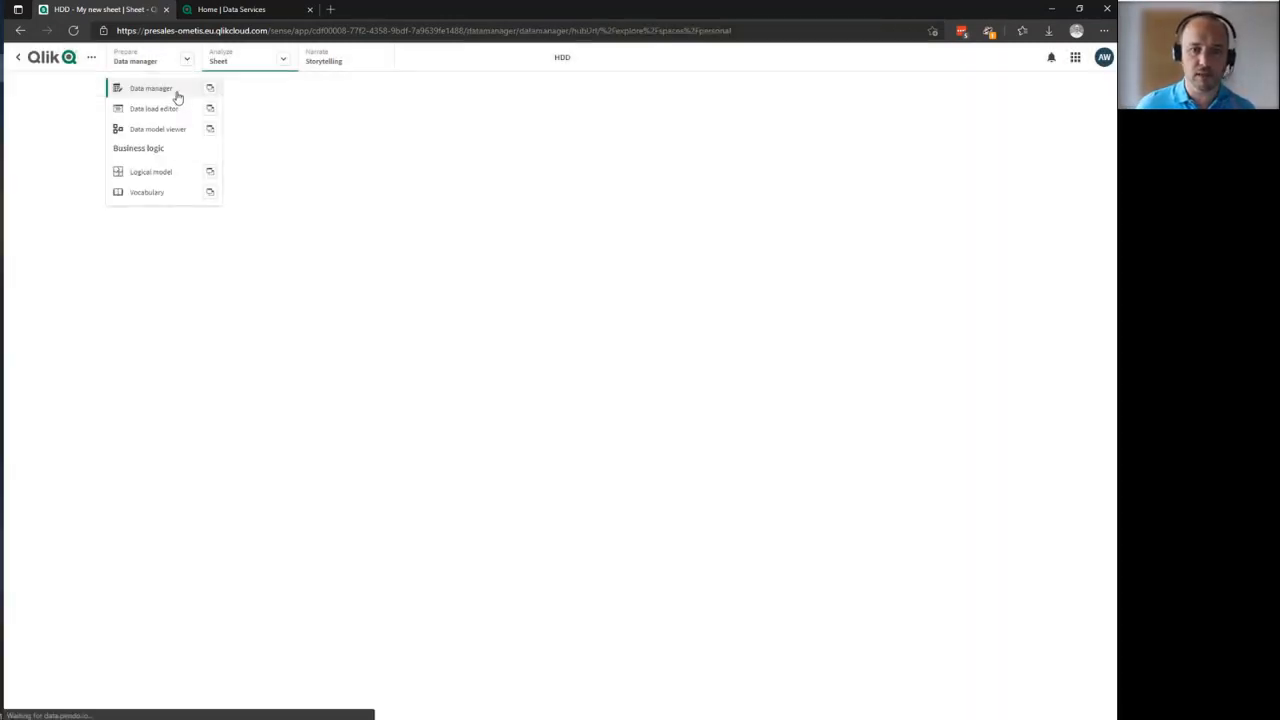
left_click(175, 95)
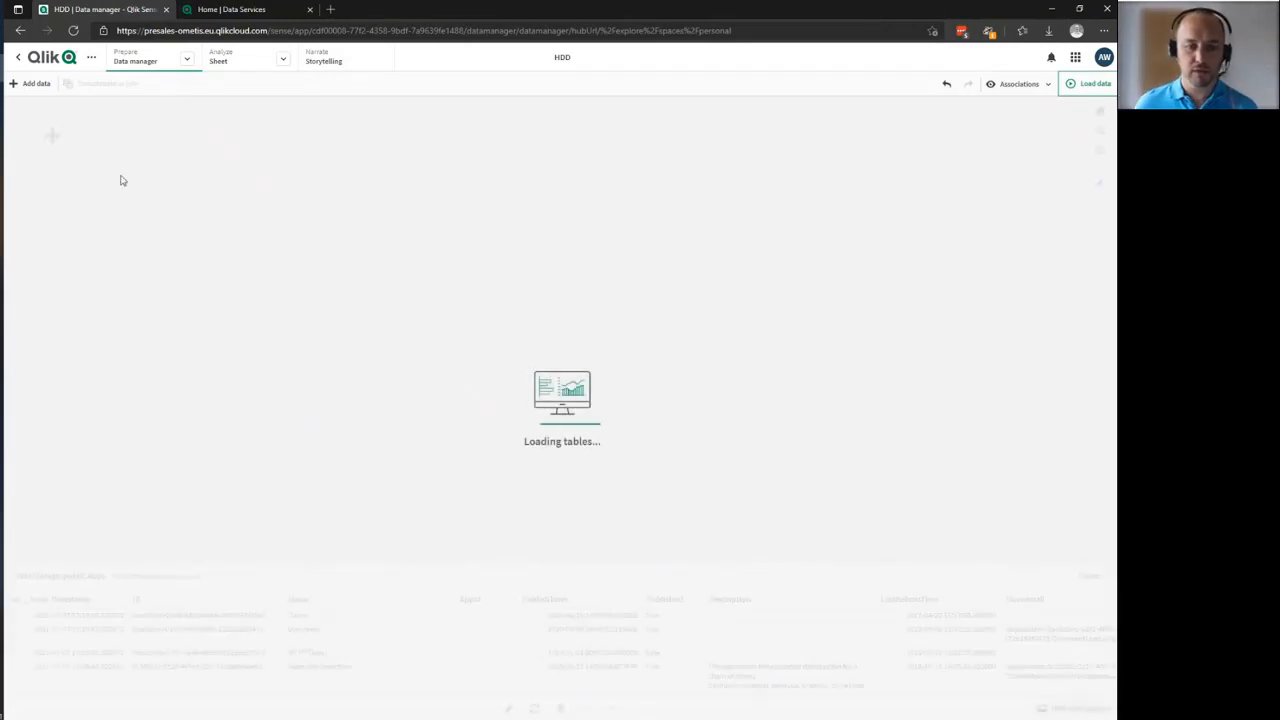
left_click(36, 84)
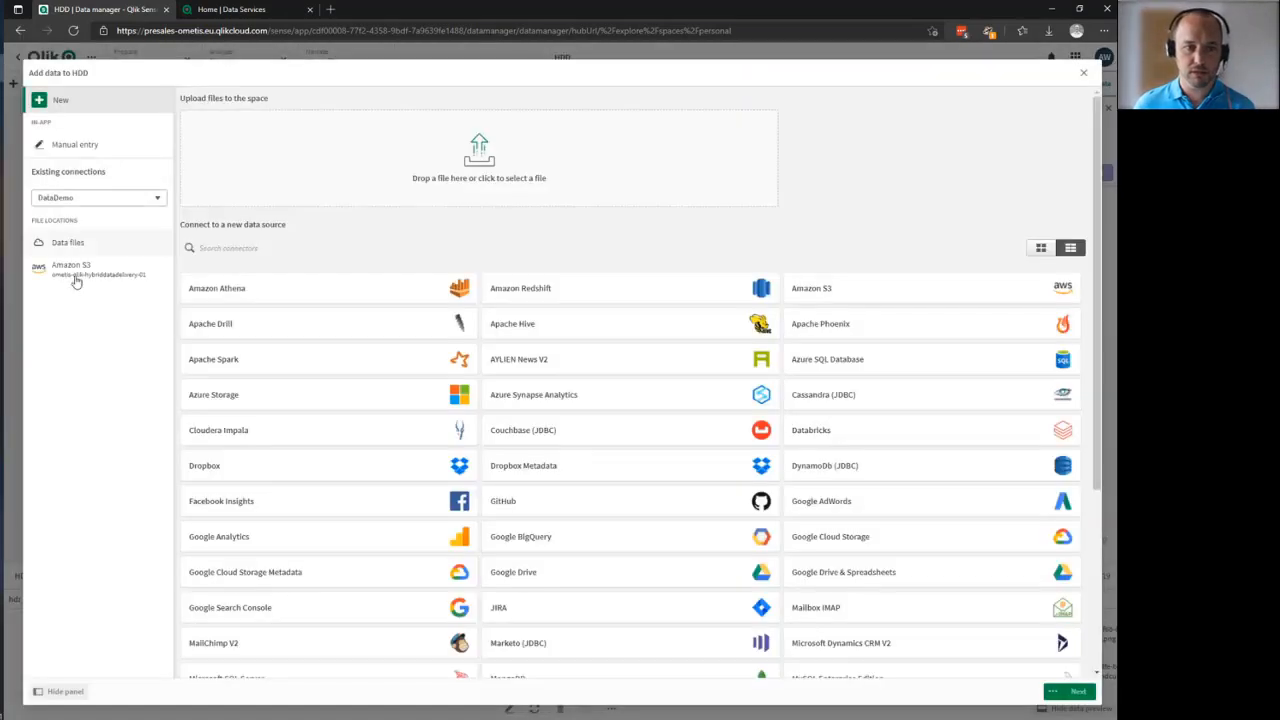
left_click(82, 246)
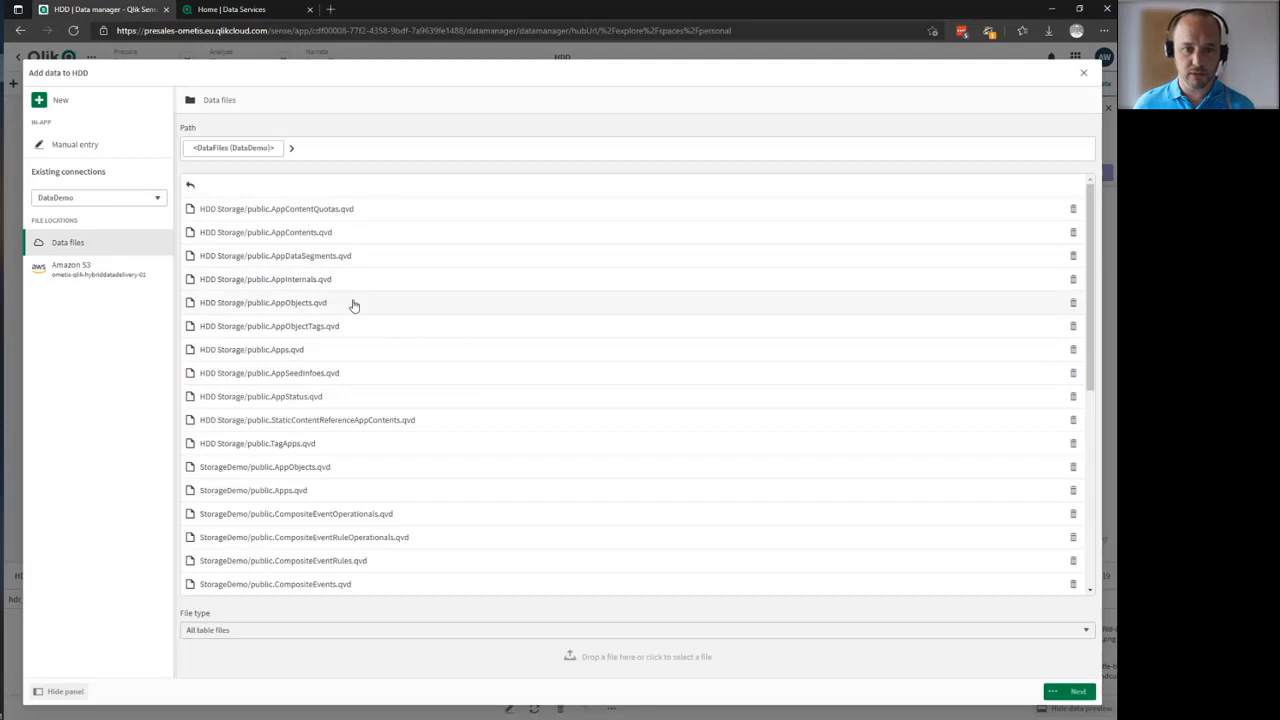
left_click(353, 303)
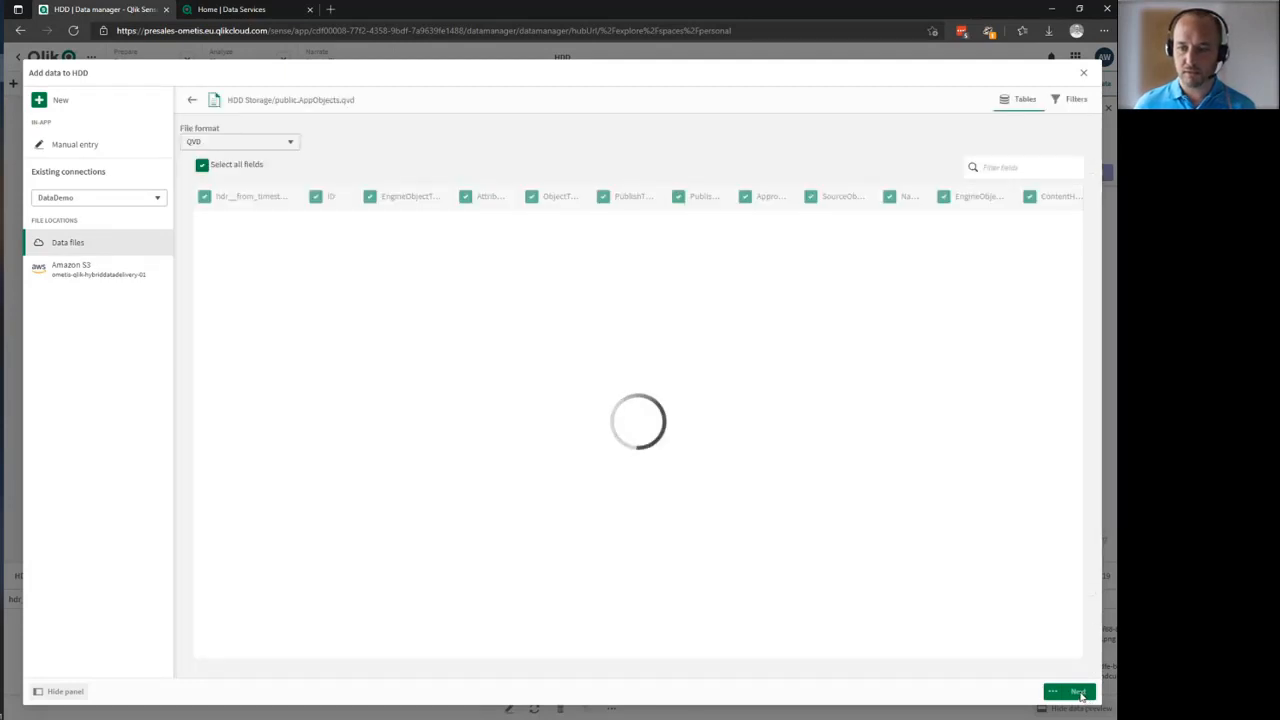
left_click(1078, 692)
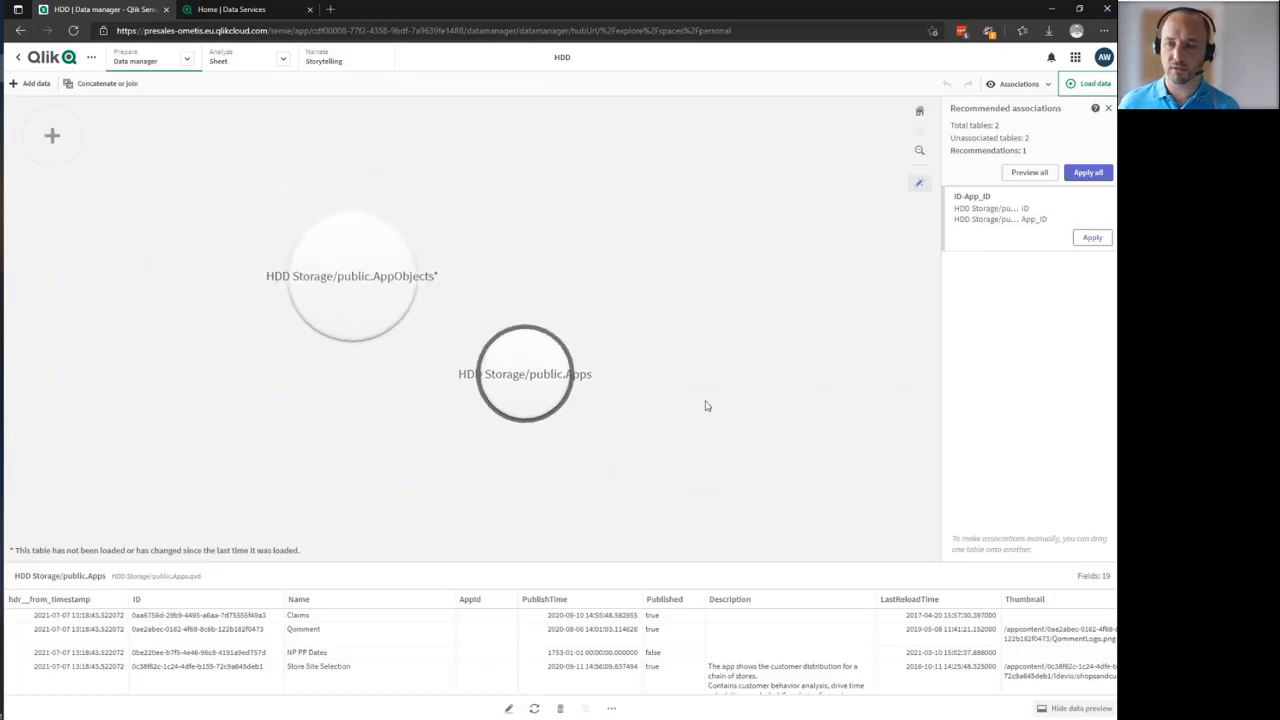
Step: Apply the recommended ID-App_ID association between the Apps and AppObjects tables and rename the association App_ID
left_click(1093, 240)
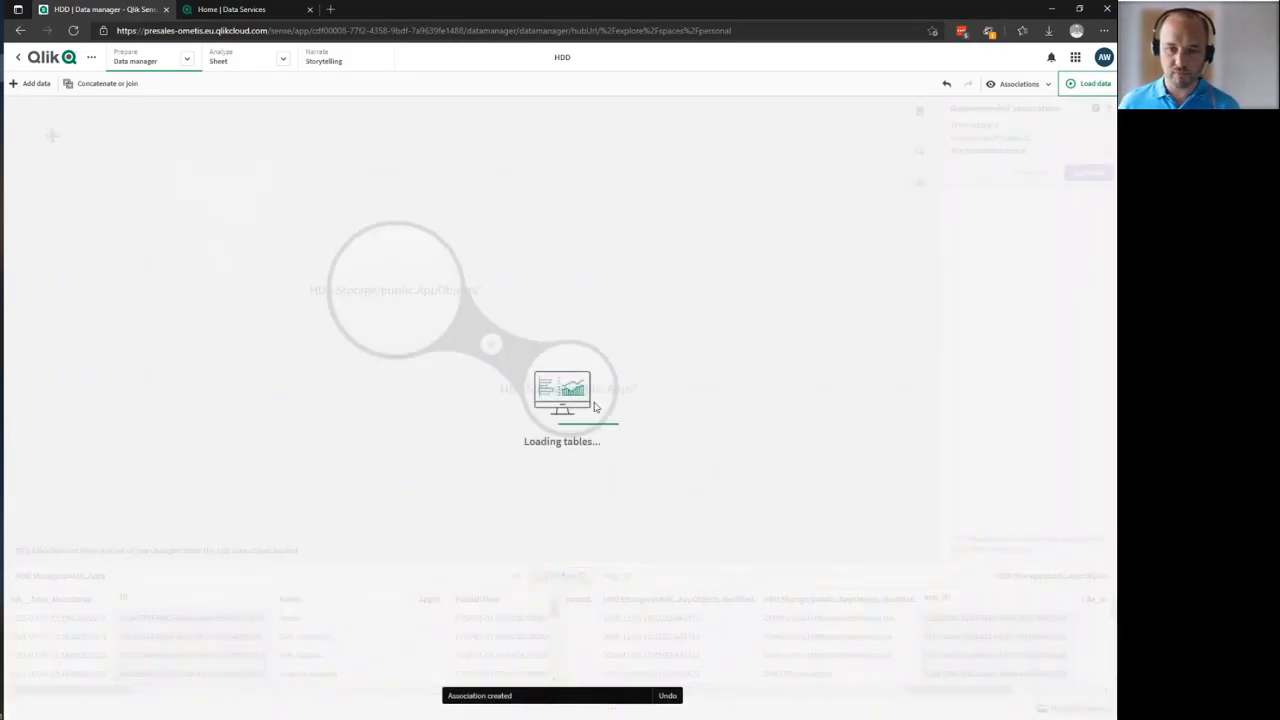
left_click(560, 576)
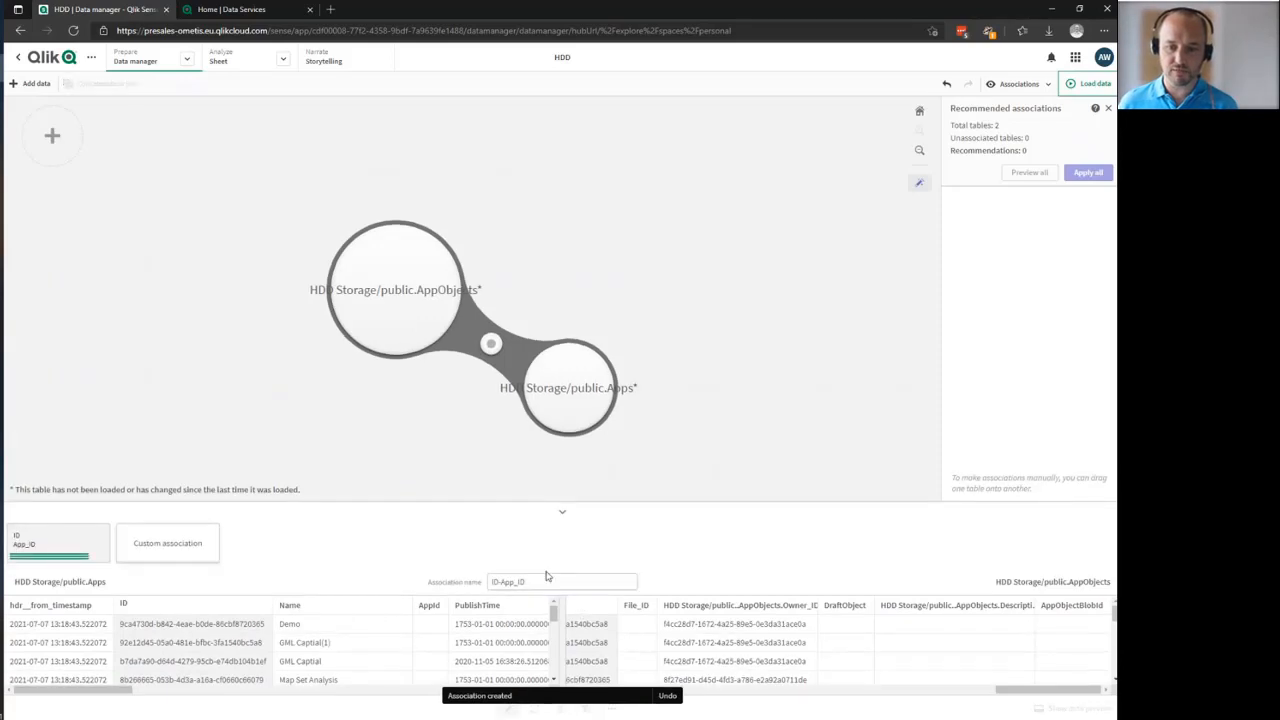
key("Home")
key("shift+Right")
key("shift+Right")
key("shift+Right")
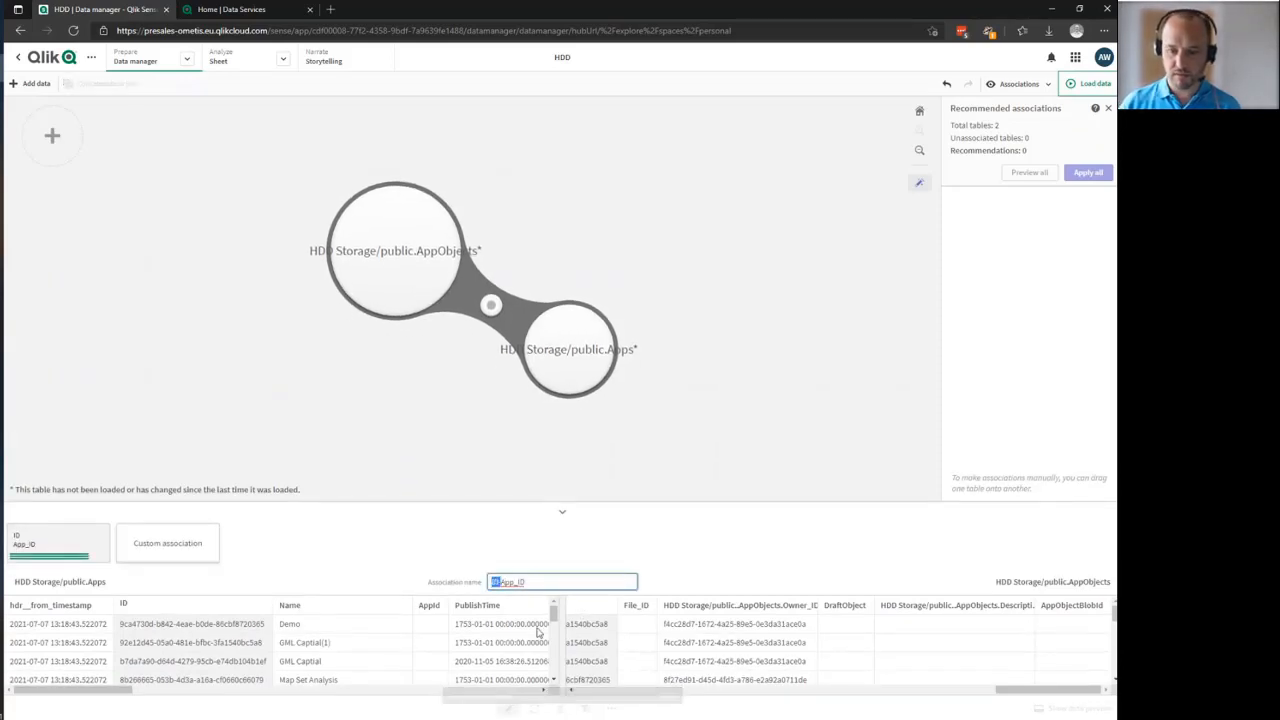
key("Delete")
key("Return")
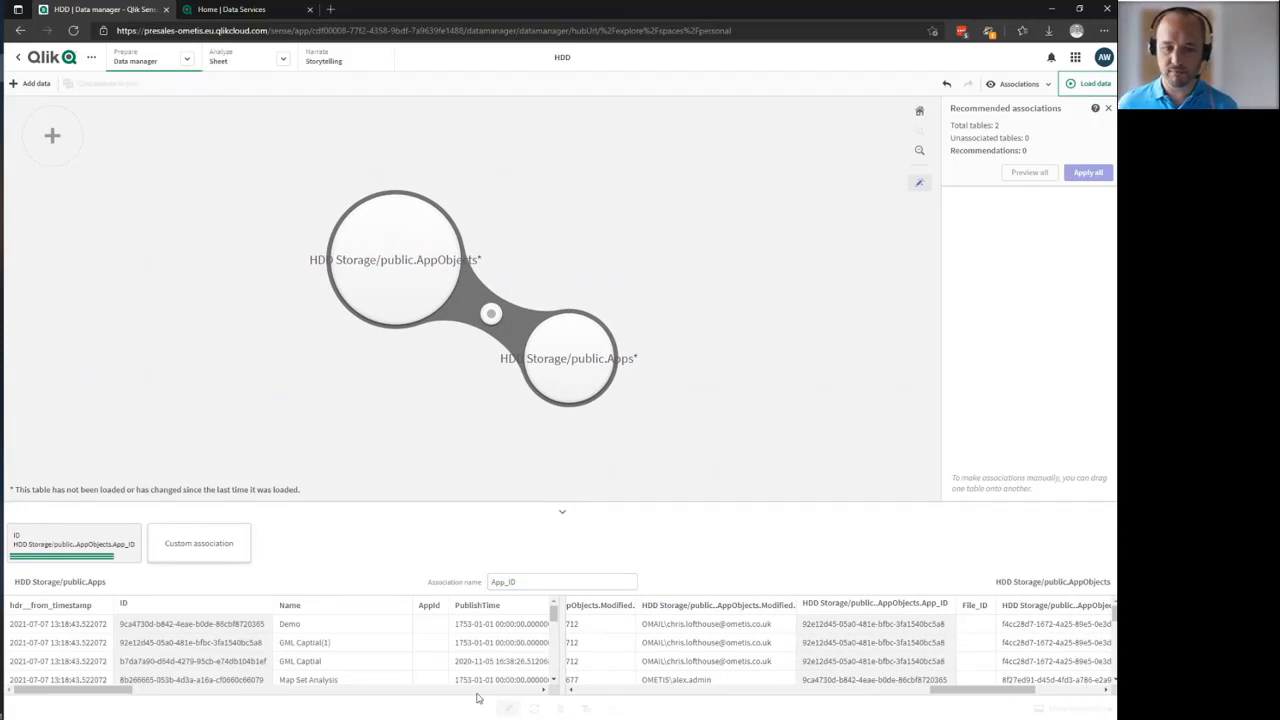
Step: Rename the HDD Storage/public.AppObjects table to AppObjects and close its table editor
left_click(410, 263)
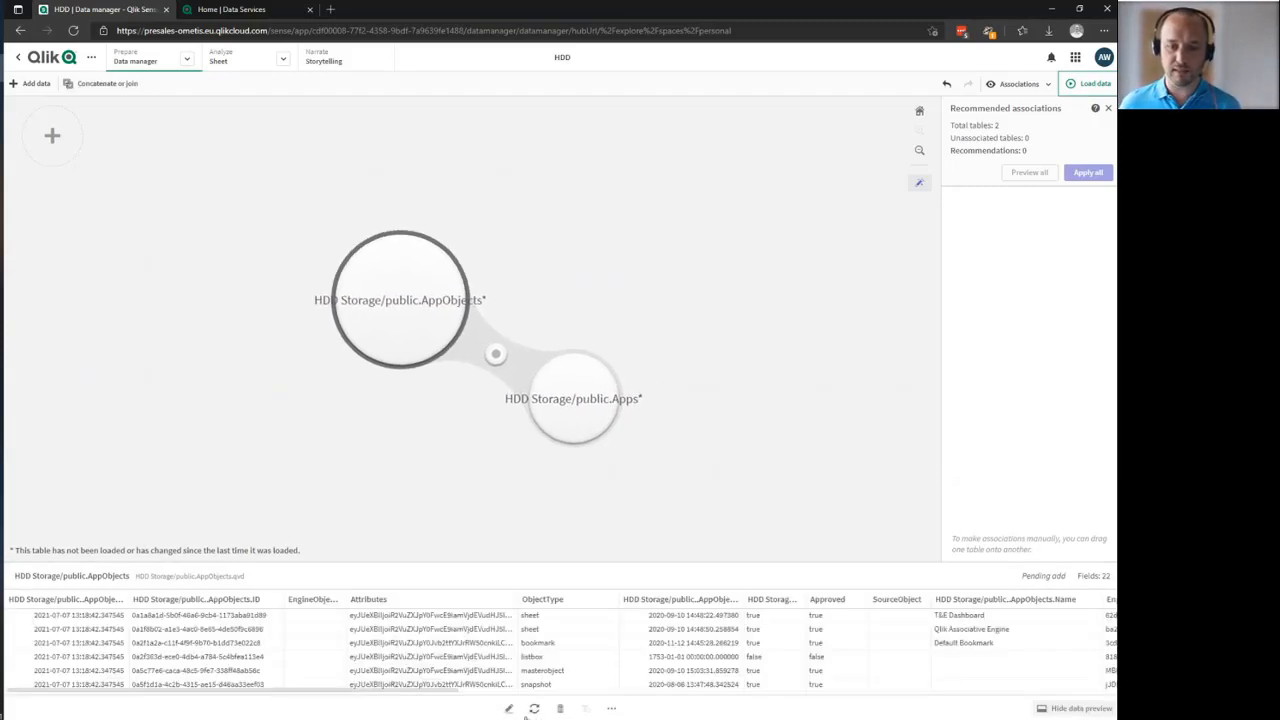
left_click(510, 709)
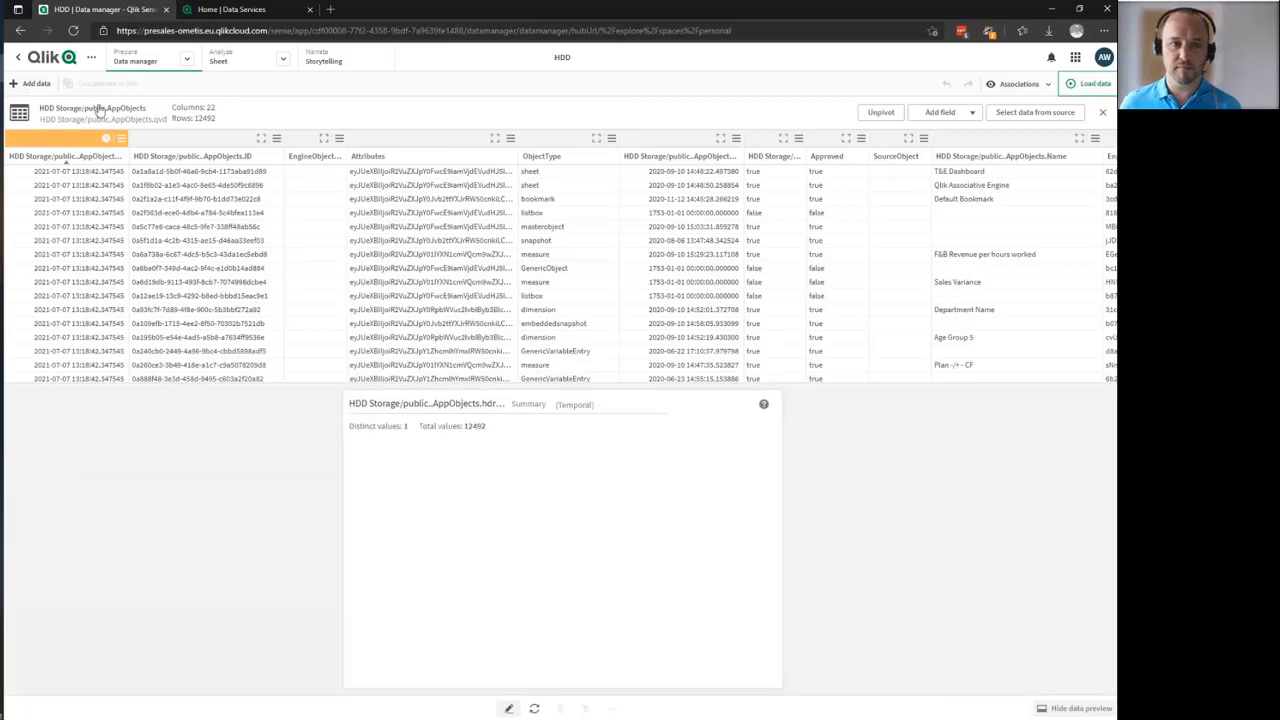
key("shift+Home")
key("BackSpace")
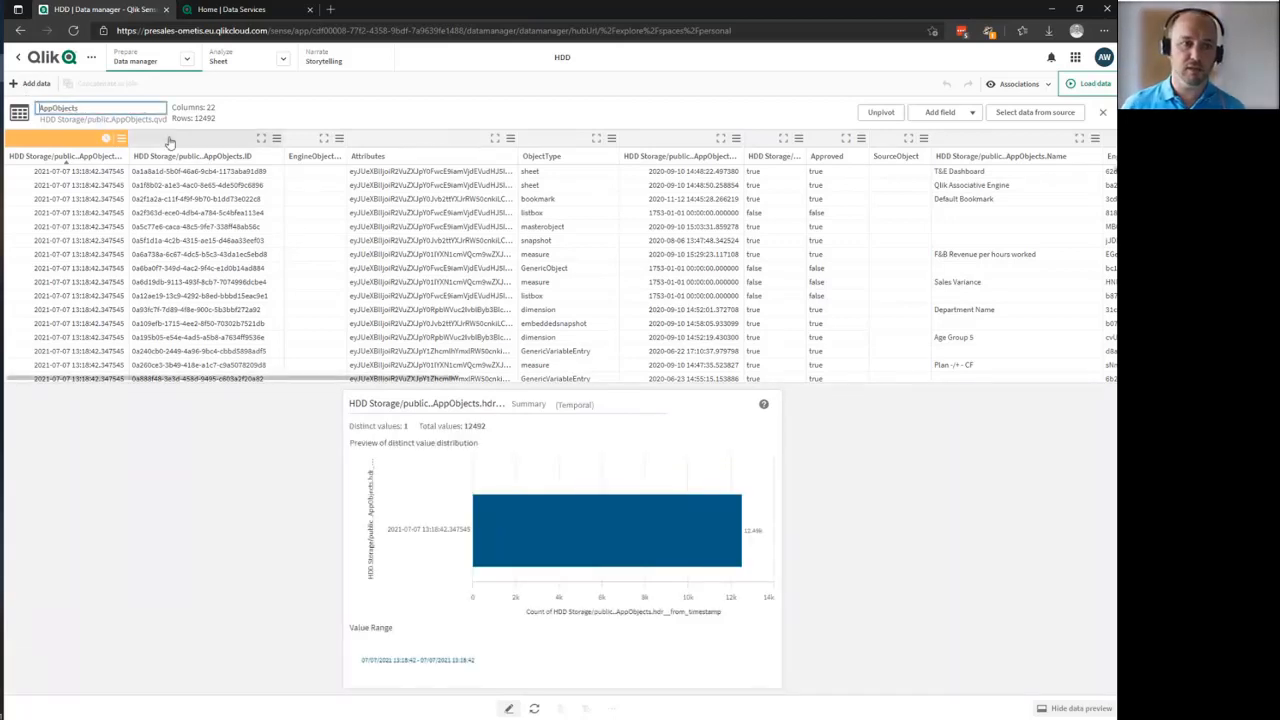
key("Tab")
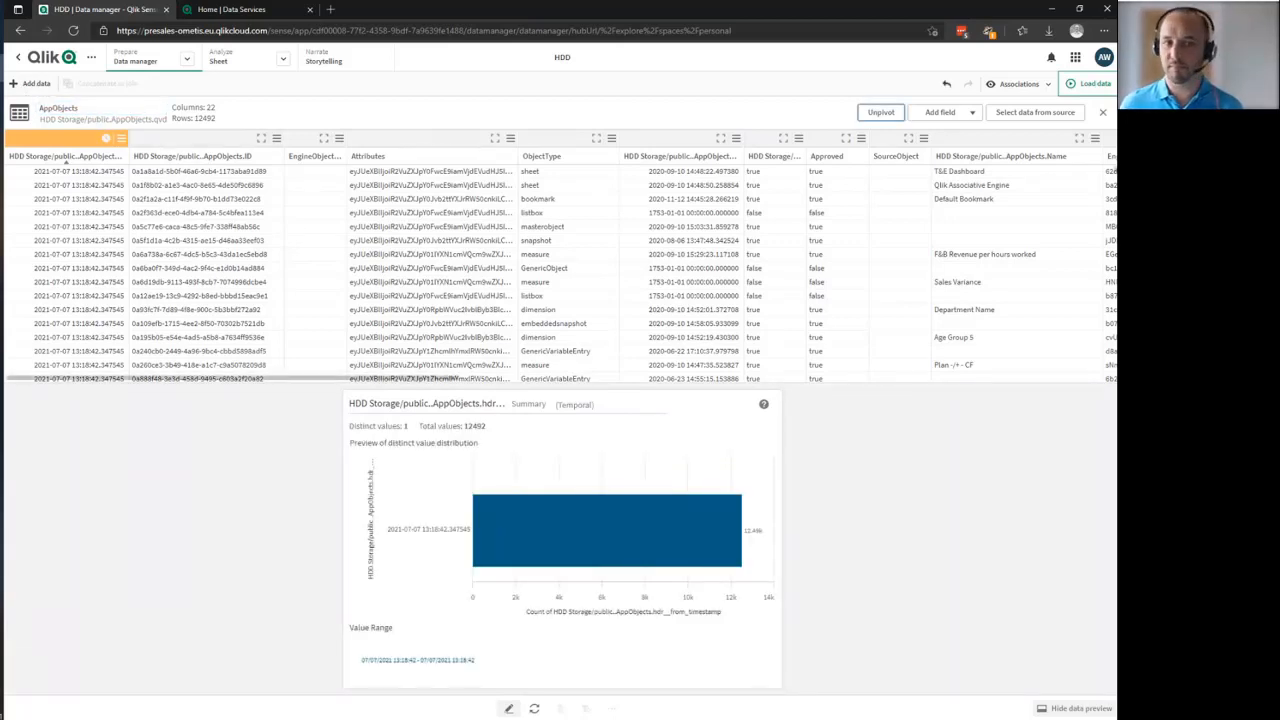
left_click(1103, 112)
Step: Rename the HDD Storage/public.Apps table to Apps and load the updated data model into the app
left_click(578, 410)
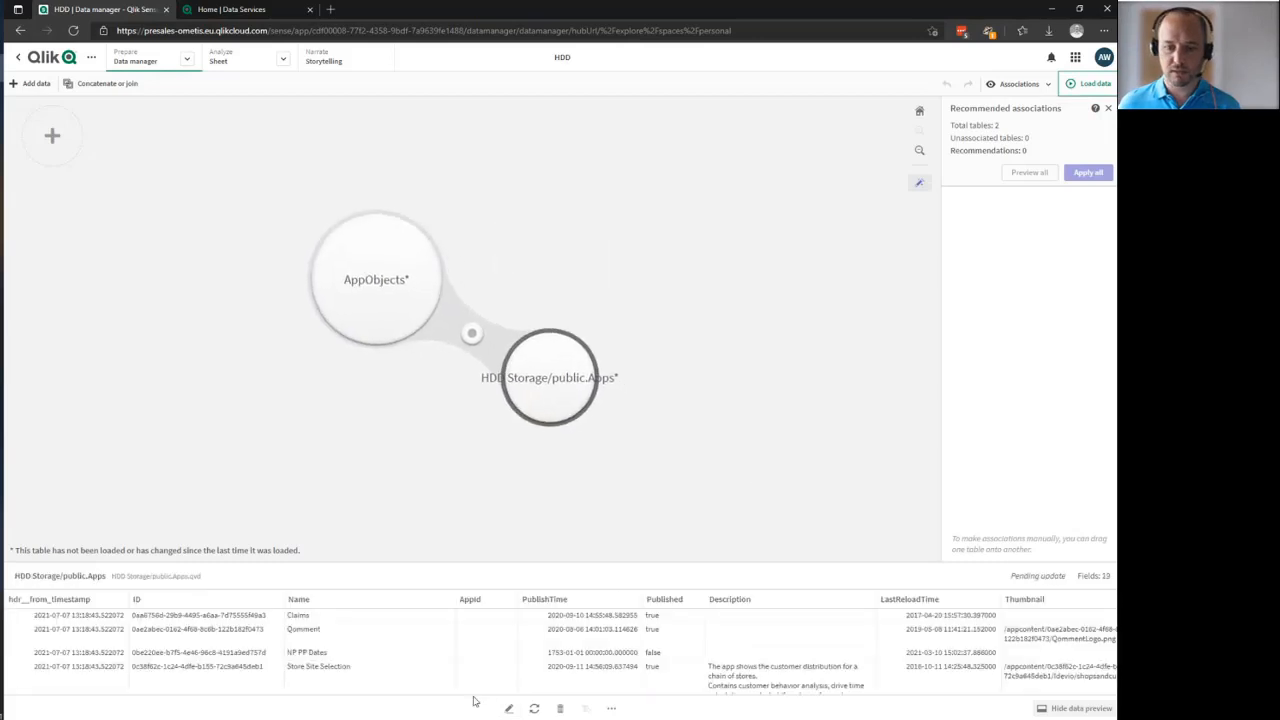
left_click(508, 708)
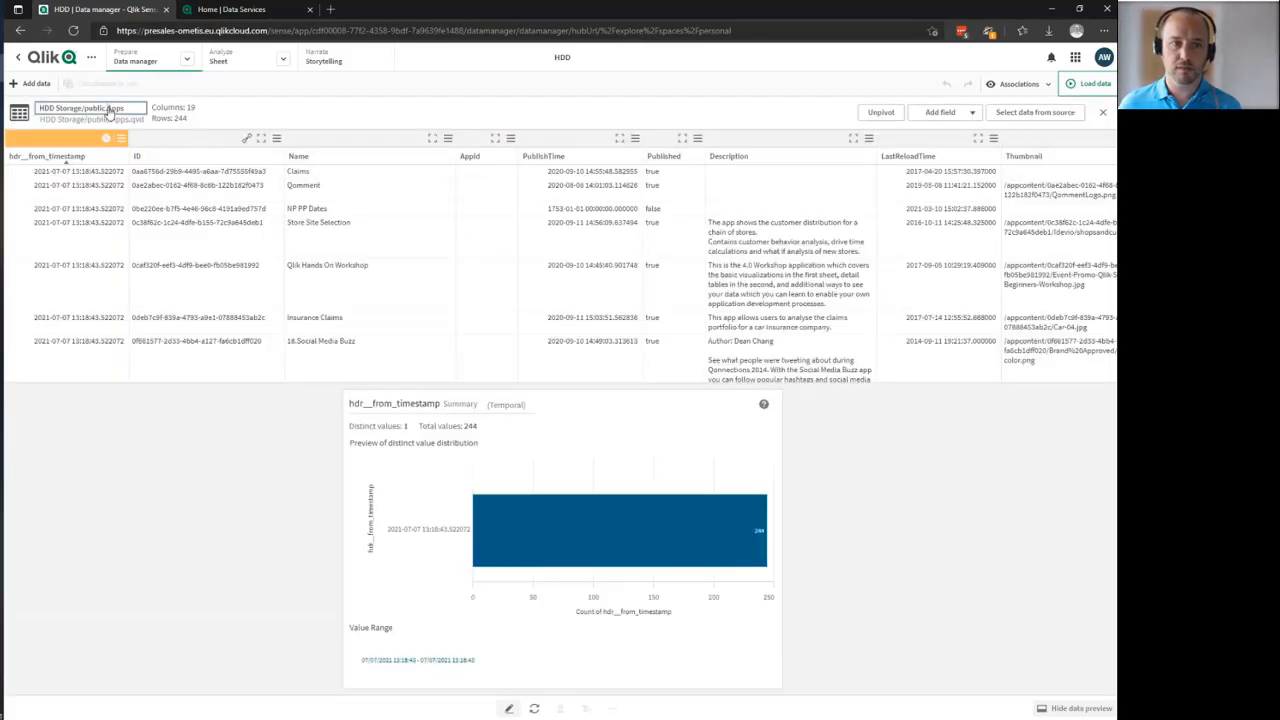
left_click(108, 112)
type("Apps")
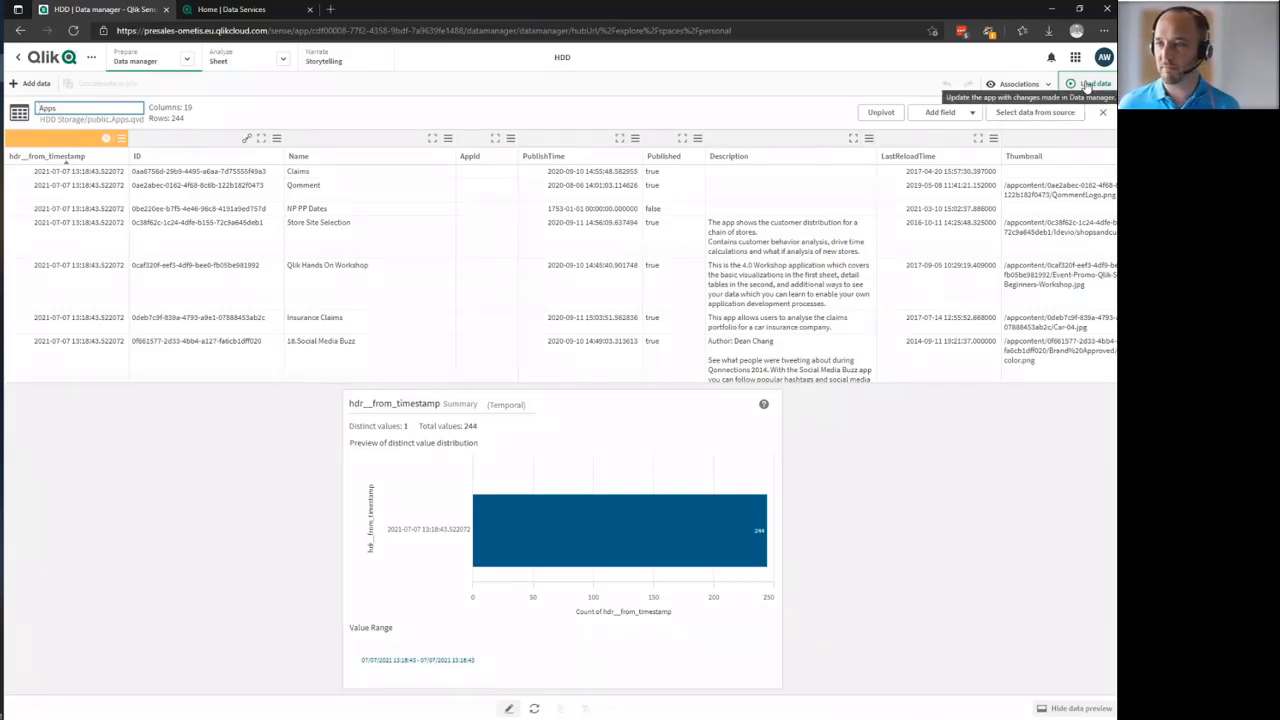
left_click(1087, 86)
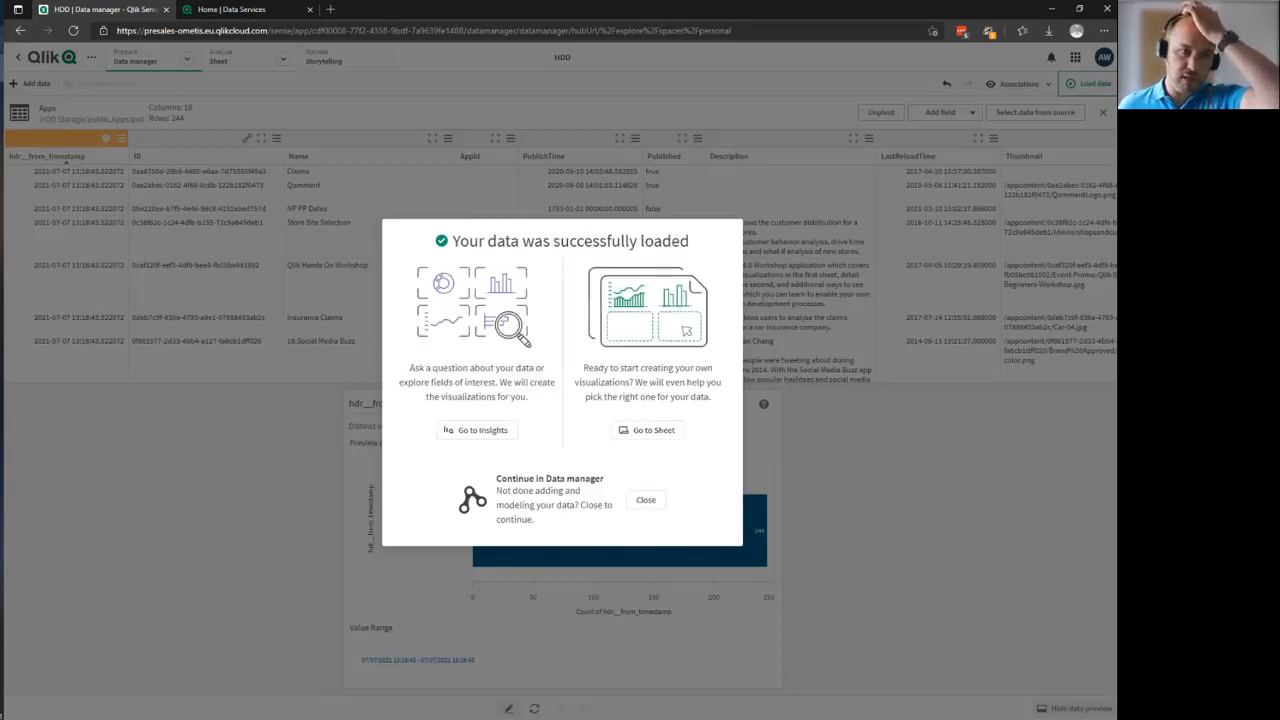
Step: Go to the new sheet in edit mode and place an empty table chart in its upper-left area
left_click(652, 431)
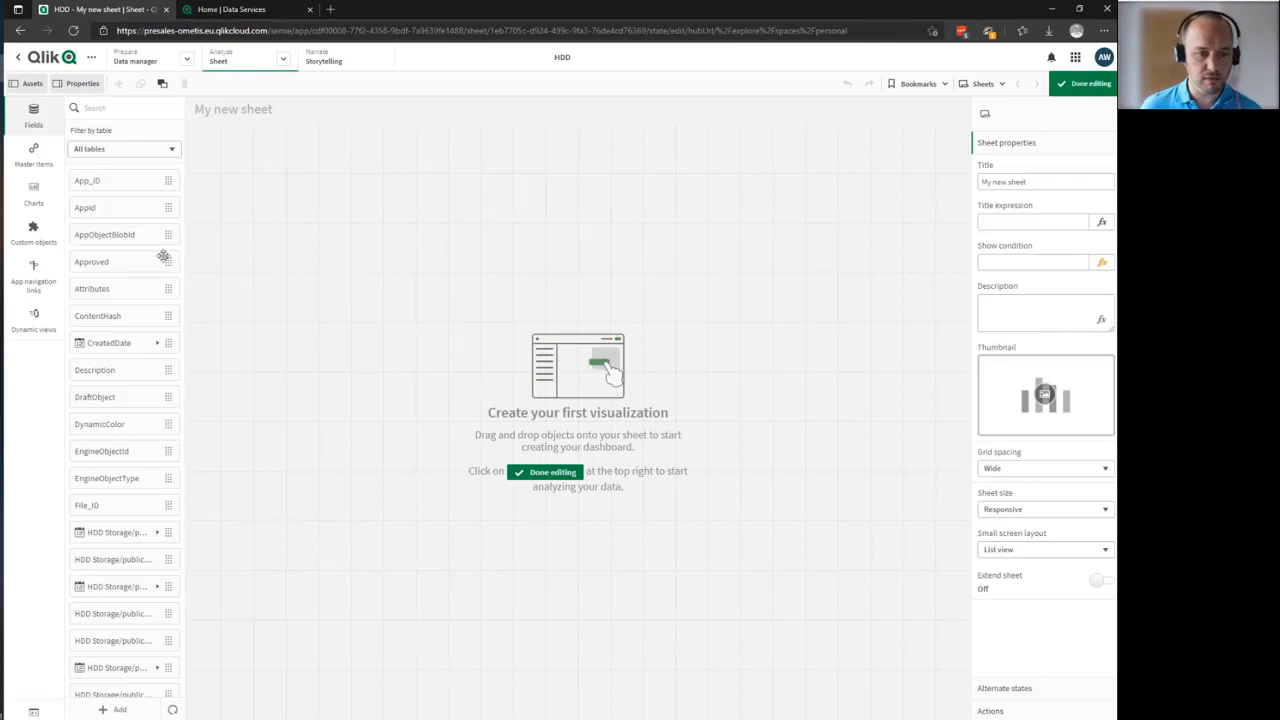
left_click(33, 192)
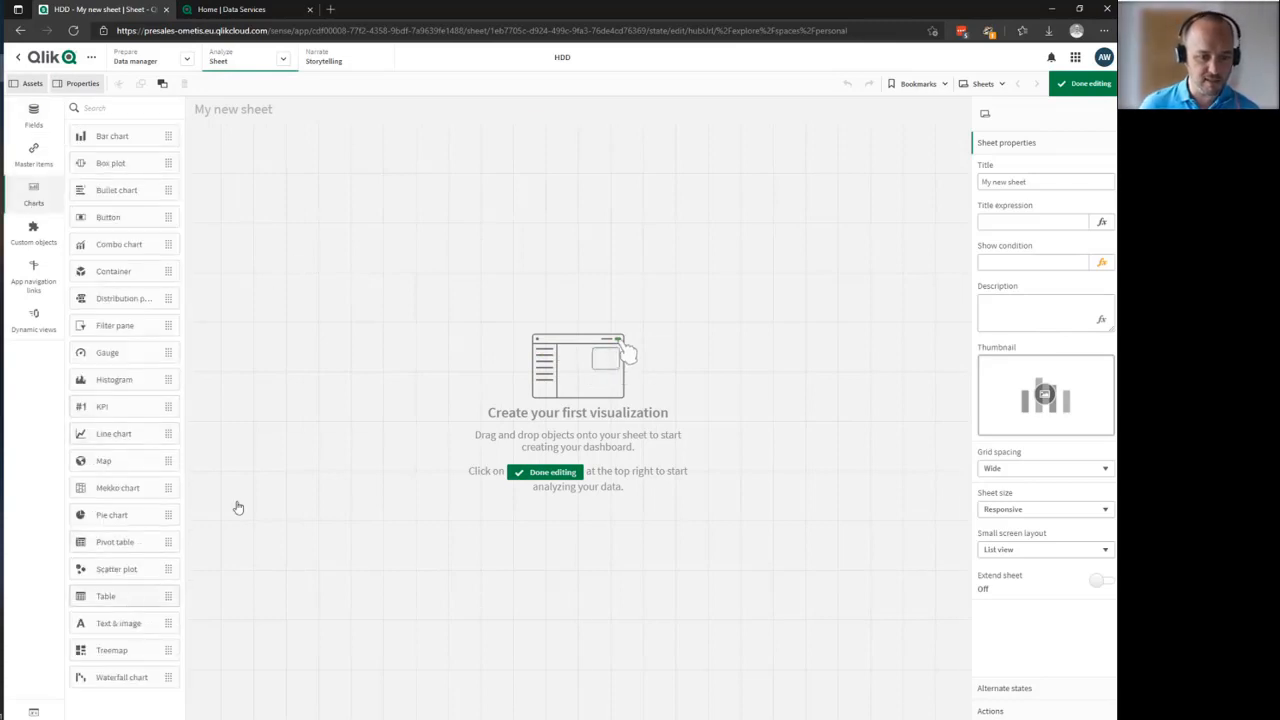
left_click_drag(238, 508, 437, 291)
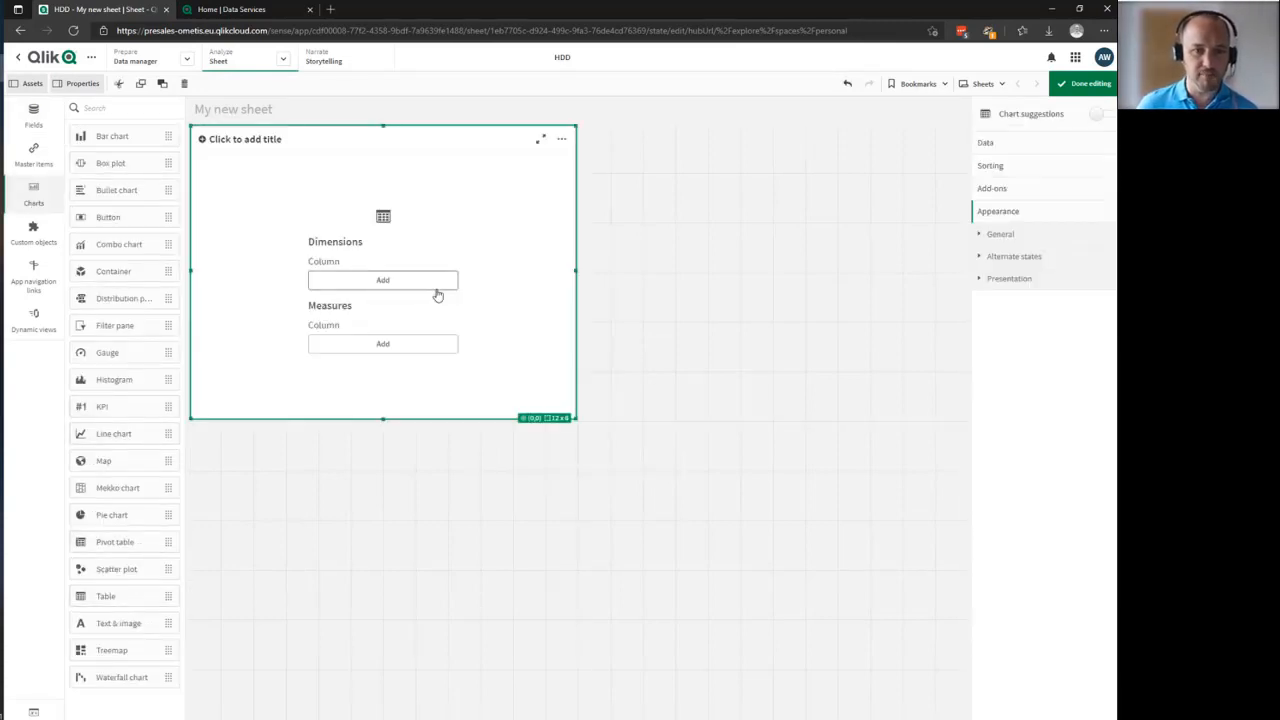
Step: Add the Name and CreatedDate Date fields from the Apps table as columns of the empty table chart
left_click(35, 117)
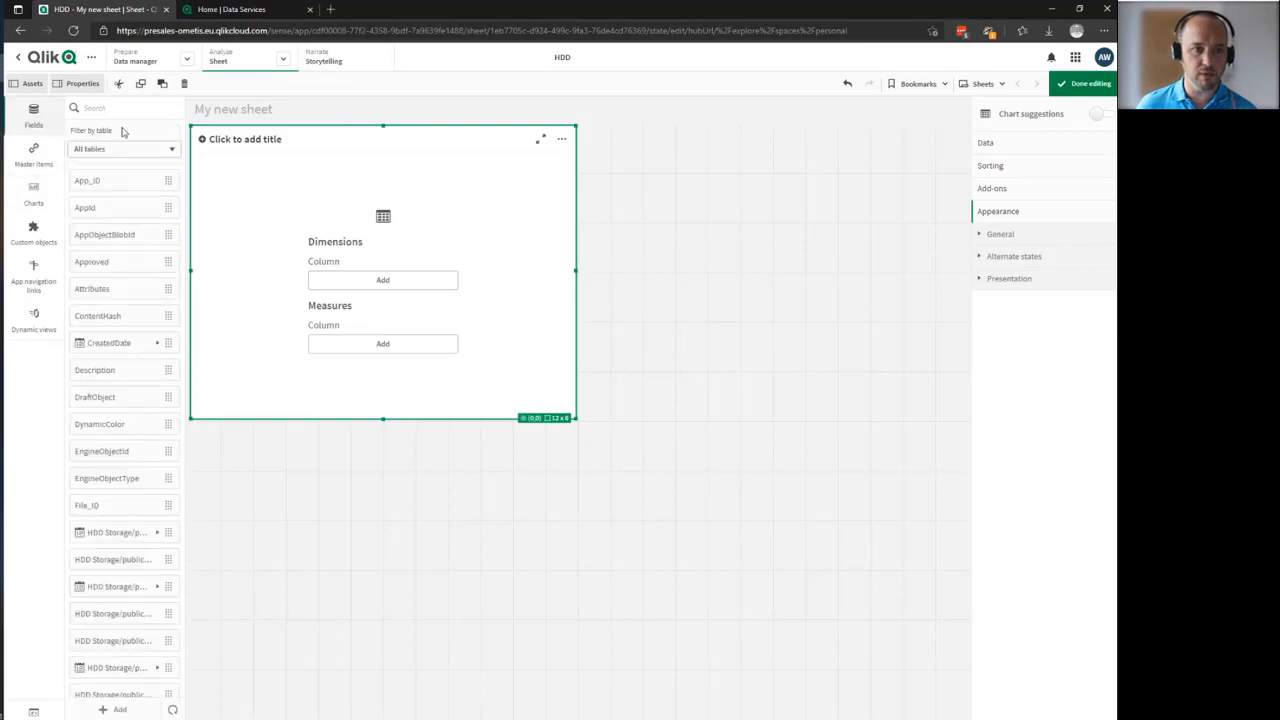
left_click(140, 150)
left_click(90, 186)
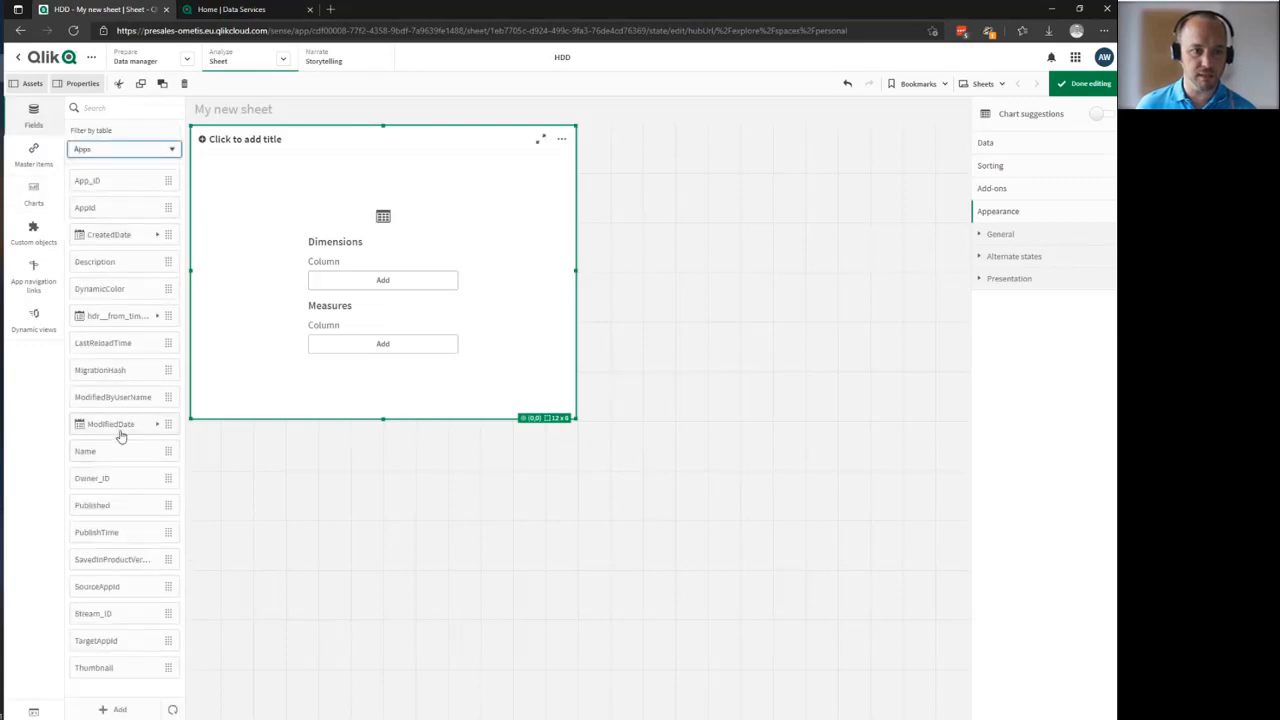
left_click_drag(120, 432, 380, 265)
left_click(197, 307)
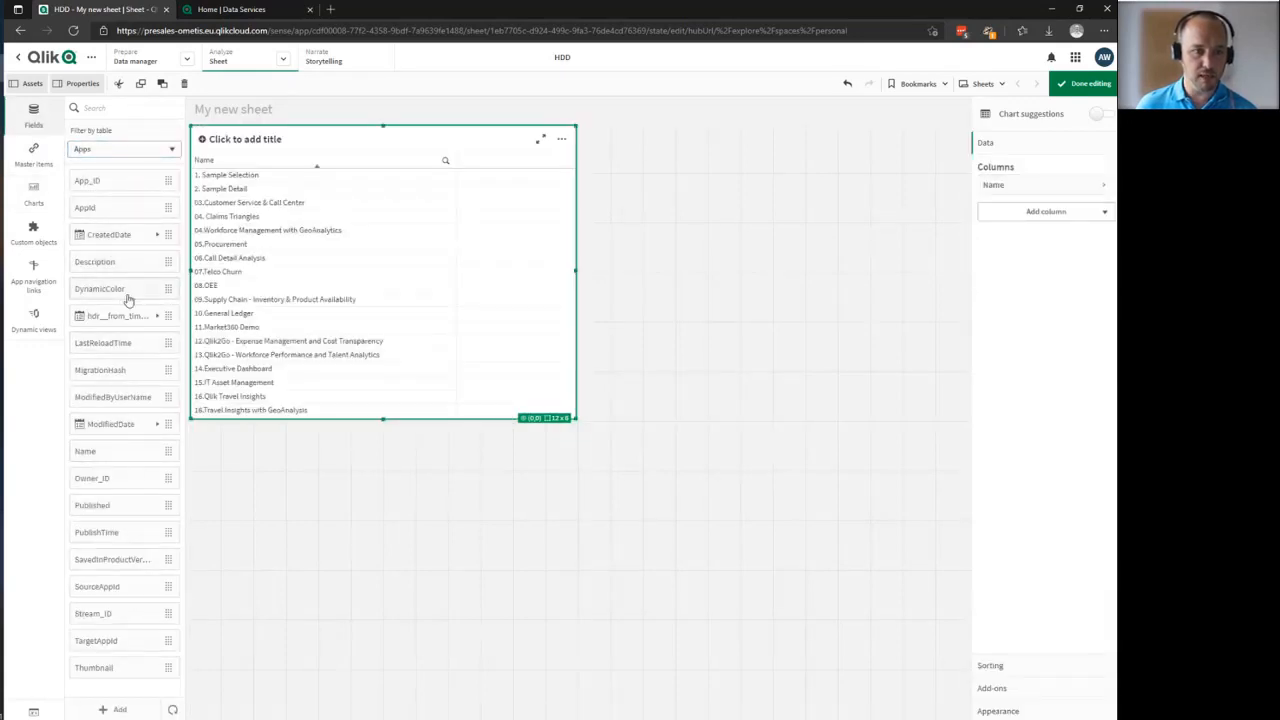
left_click(134, 237)
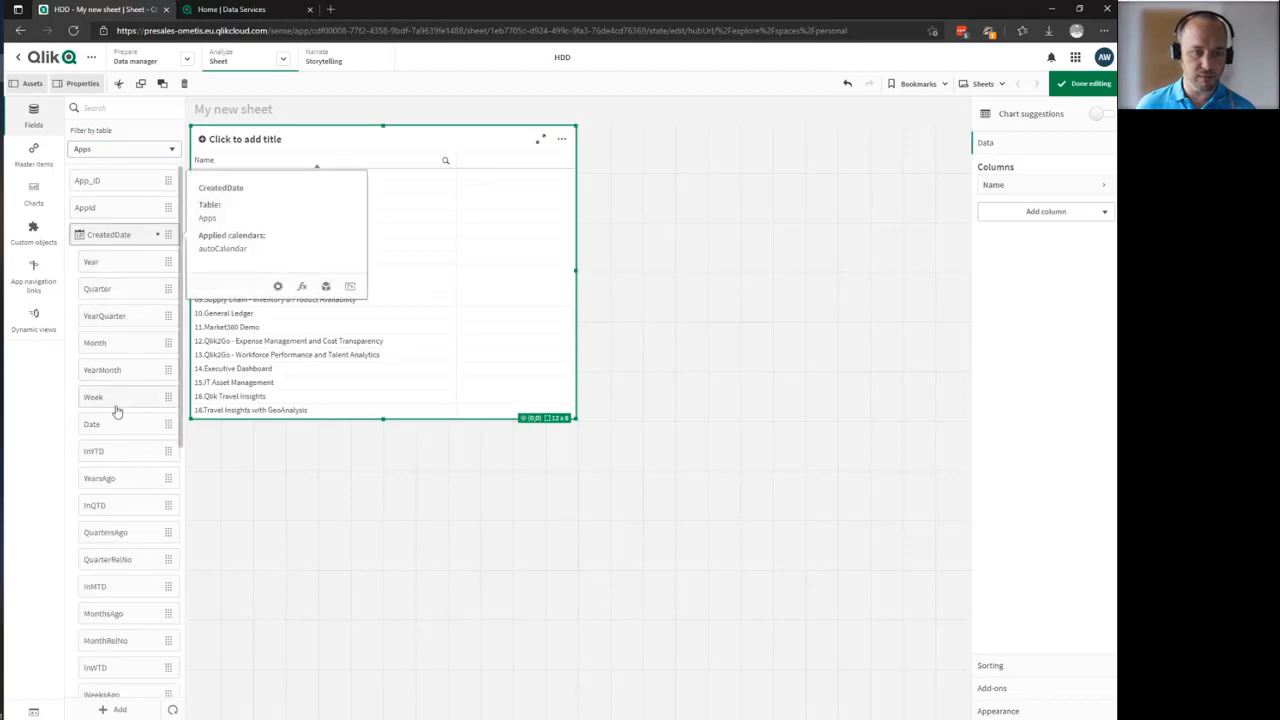
left_click_drag(93, 424, 392, 240)
left_click(392, 238)
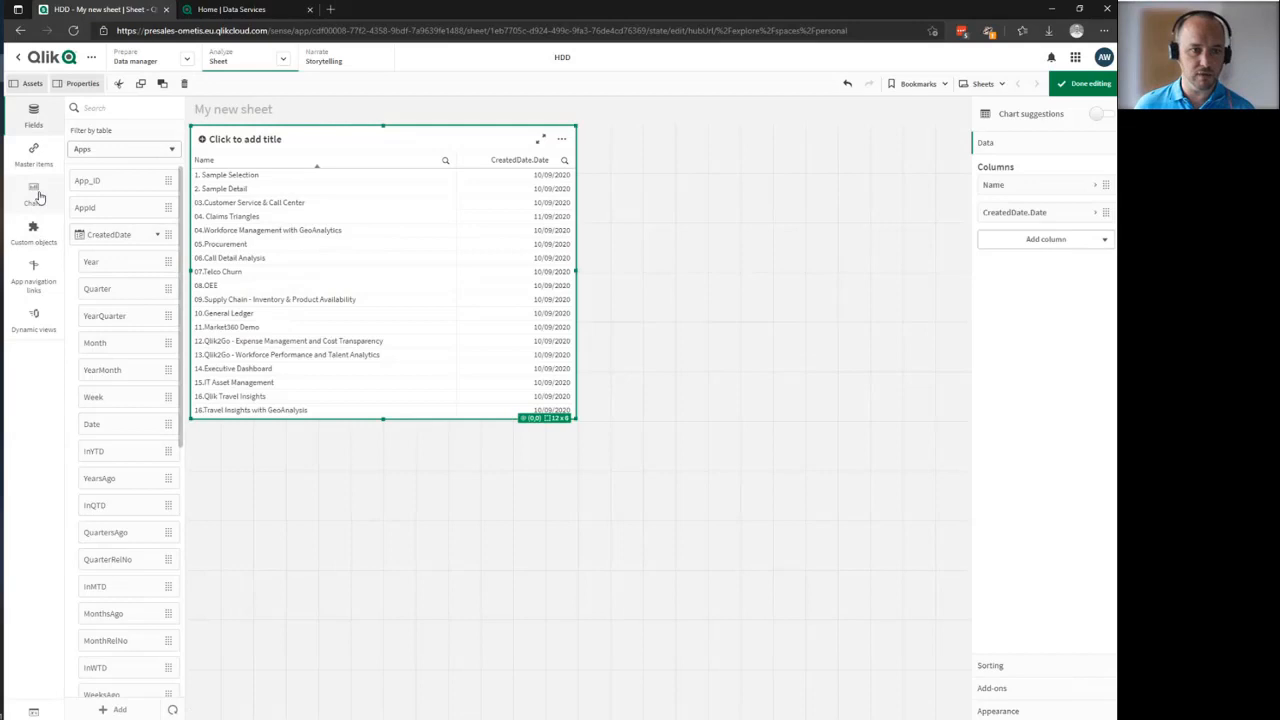
Step: Place a second table chart beside the first and add the Description field from the AppObjects table as its column
left_click(35, 195)
left_click_drag(130, 596, 731, 270)
left_click(34, 115)
left_click(126, 149)
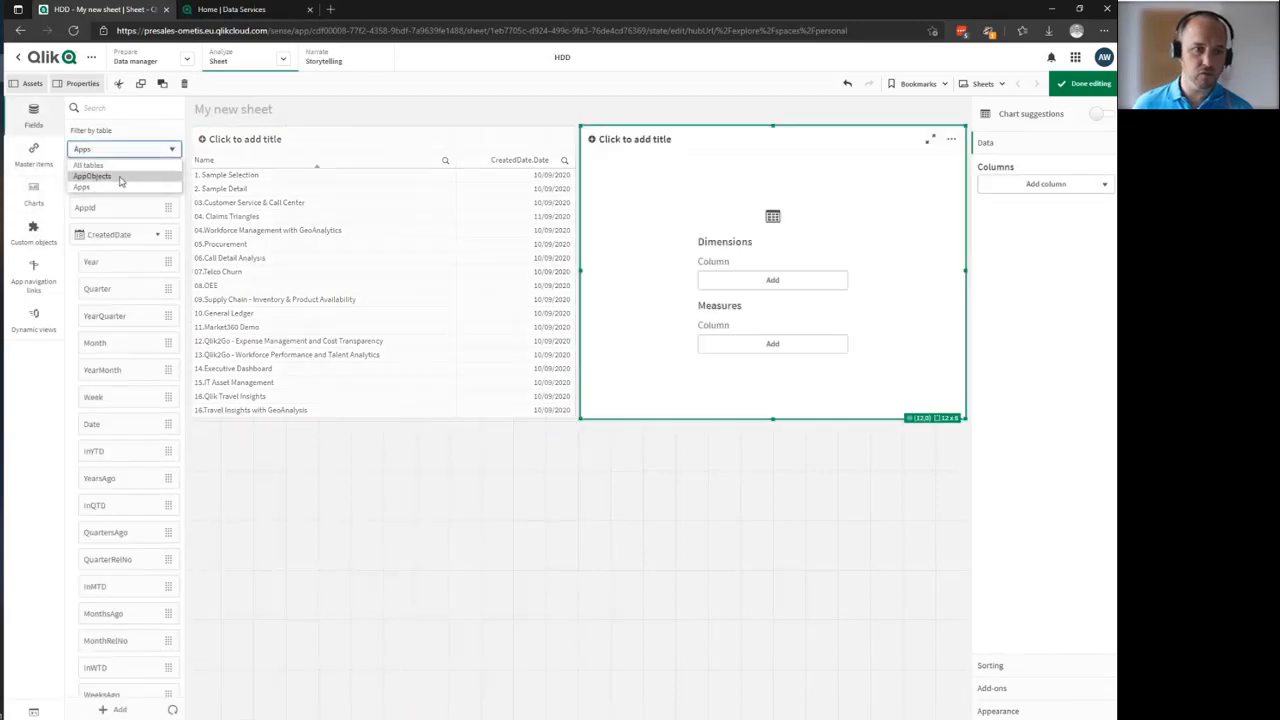
left_click(120, 177)
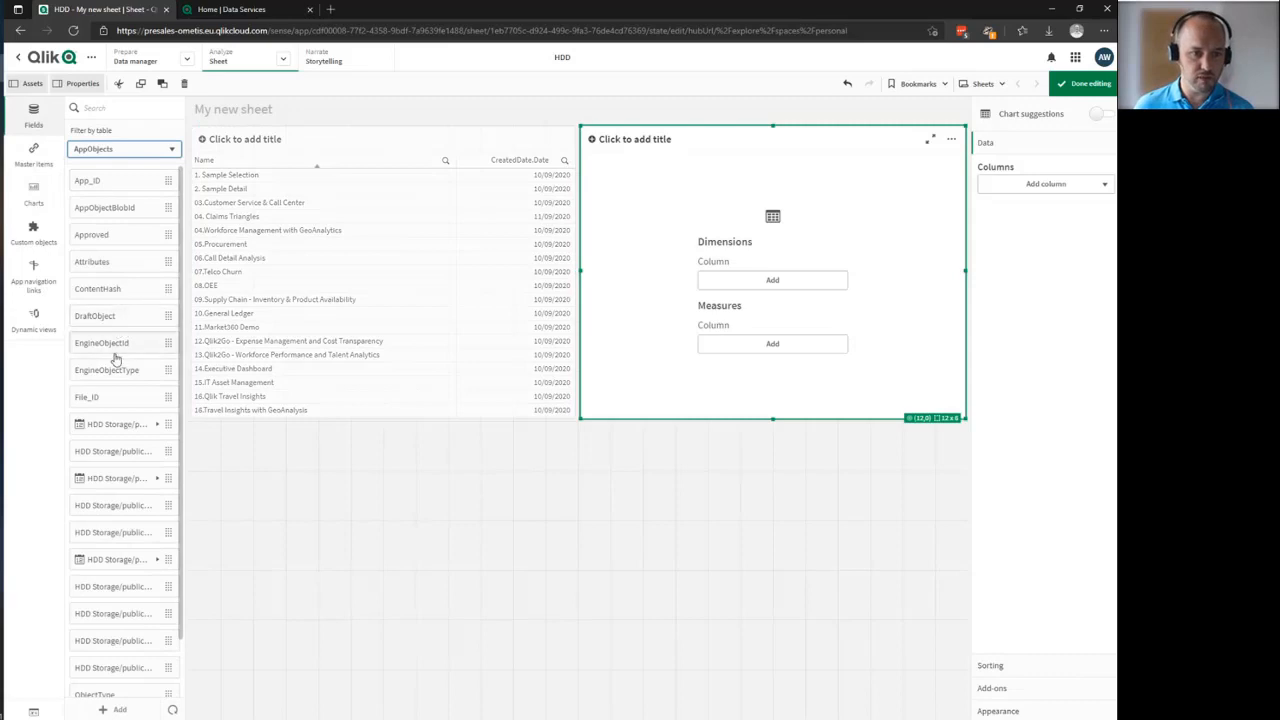
left_click(95, 108)
type("des")
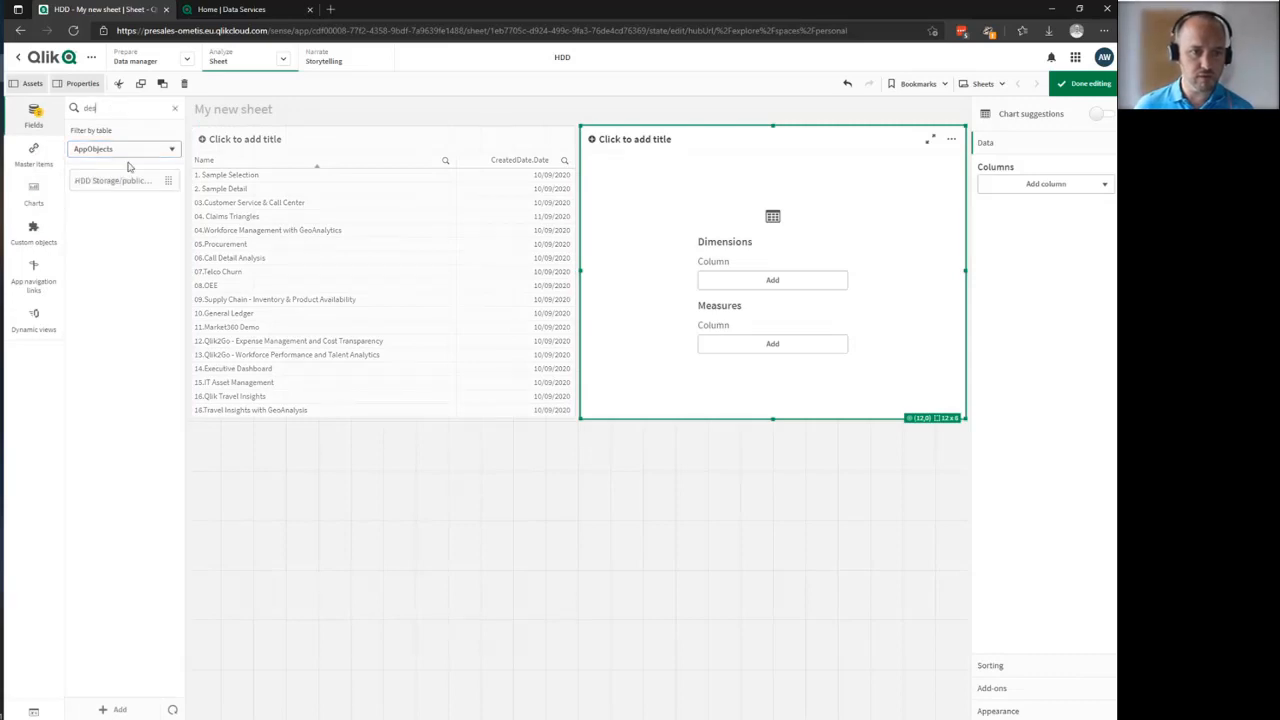
left_click_drag(150, 181, 762, 247)
left_click(762, 247)
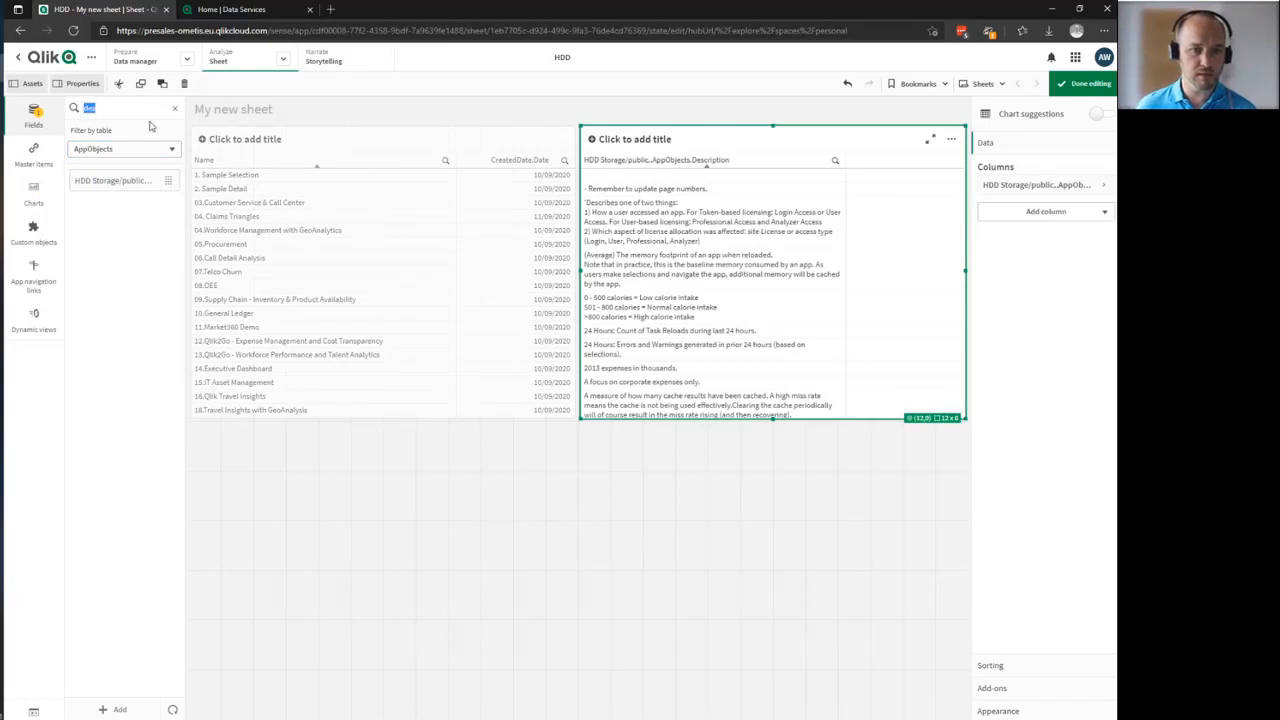
Step: Add the AppObjects CreatedDate Date and ObjectType fields as further columns of the second table chart
key("BackSpace")
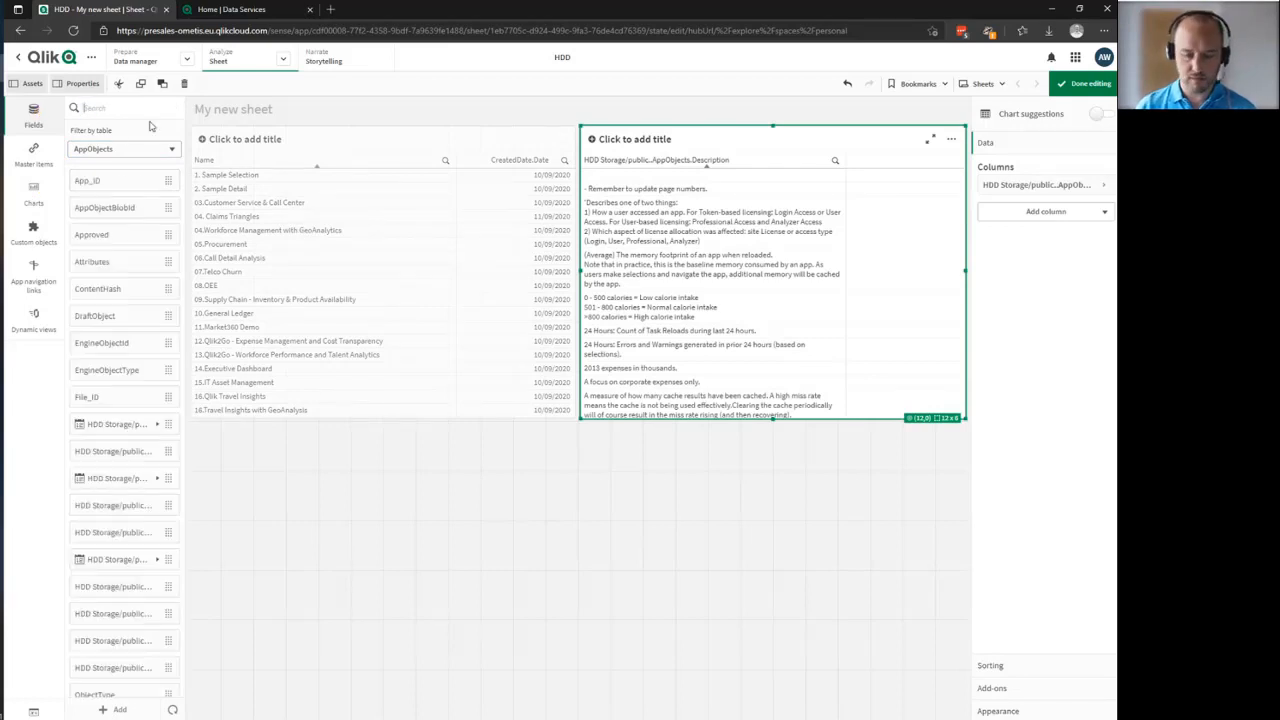
left_click(156, 424)
left_click_drag(118, 613, 838, 231)
left_click(748, 238)
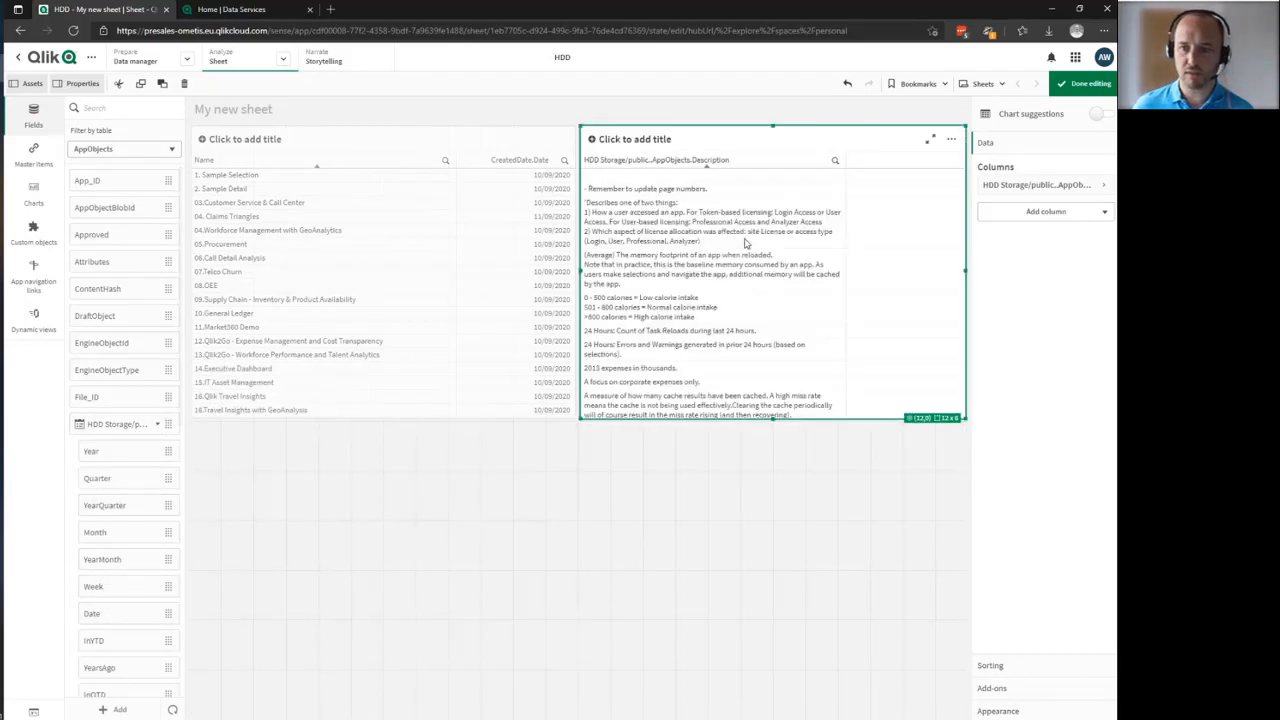
left_click(124, 107)
type("typ")
left_click_drag(120, 208, 740, 232)
left_click(748, 240)
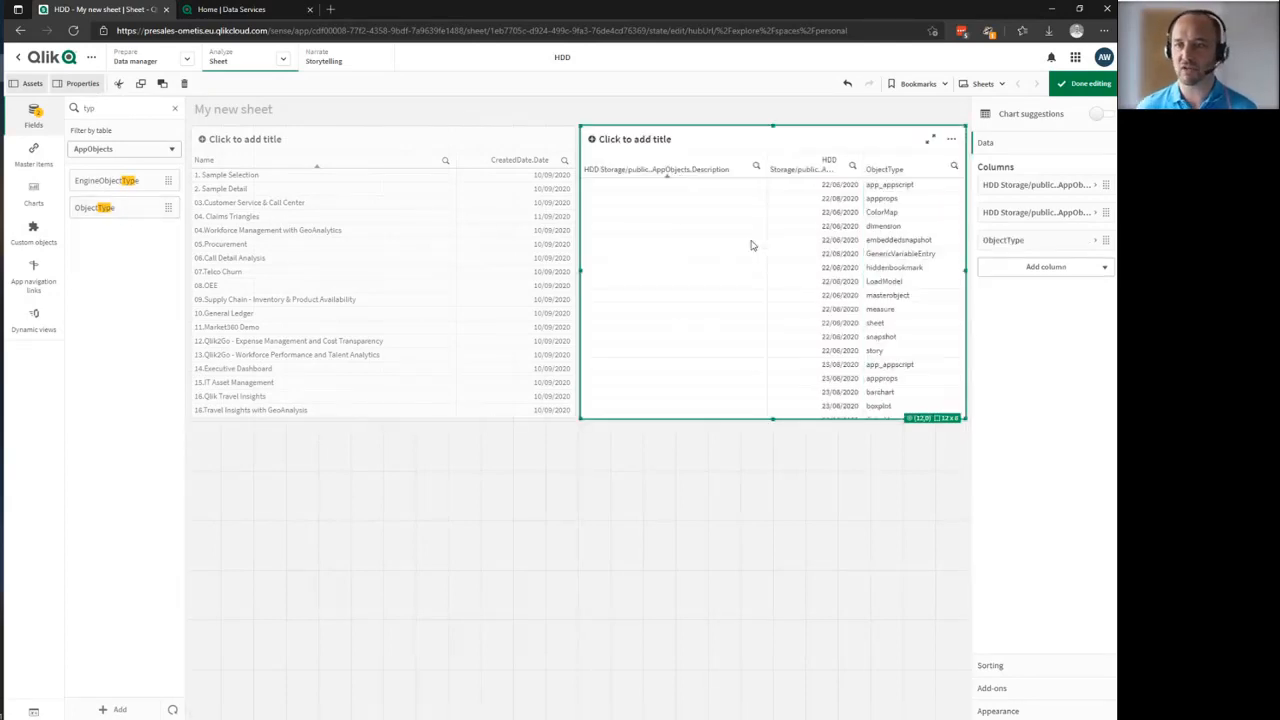
Step: Finish editing the sheet and sort both tables by their created date, newest first
left_click(1104, 86)
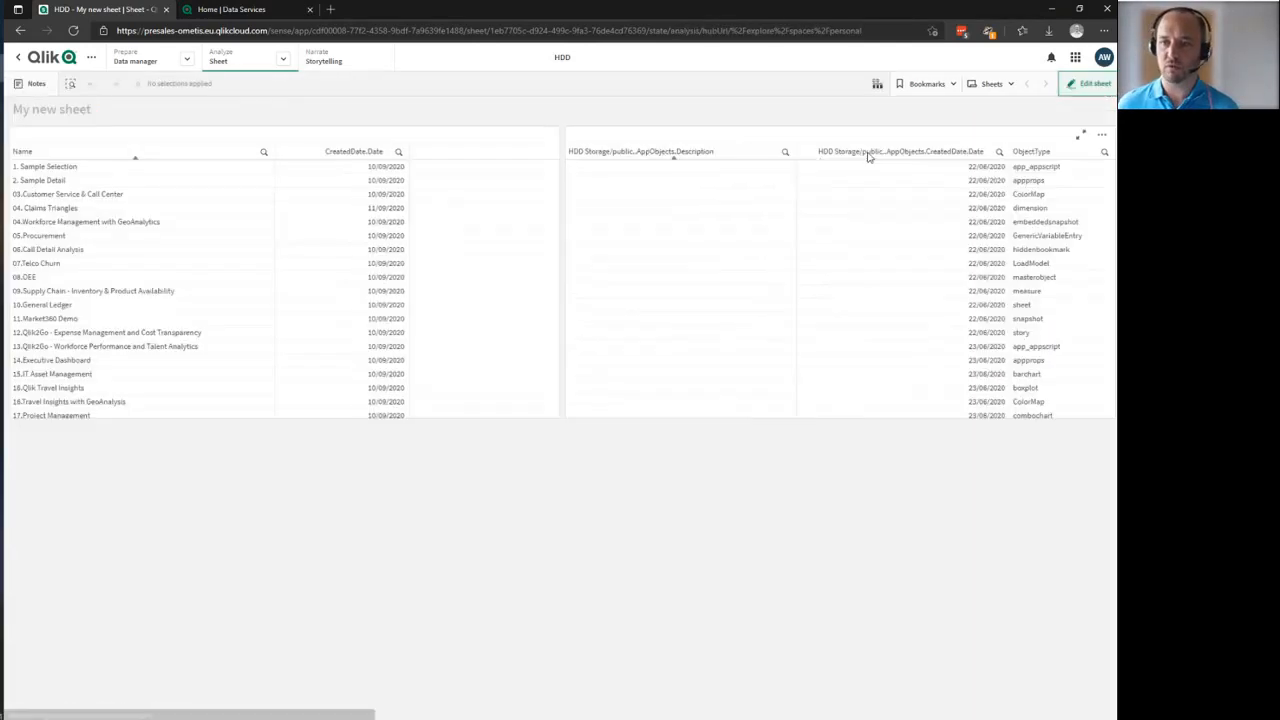
left_click(932, 155)
left_click(345, 151)
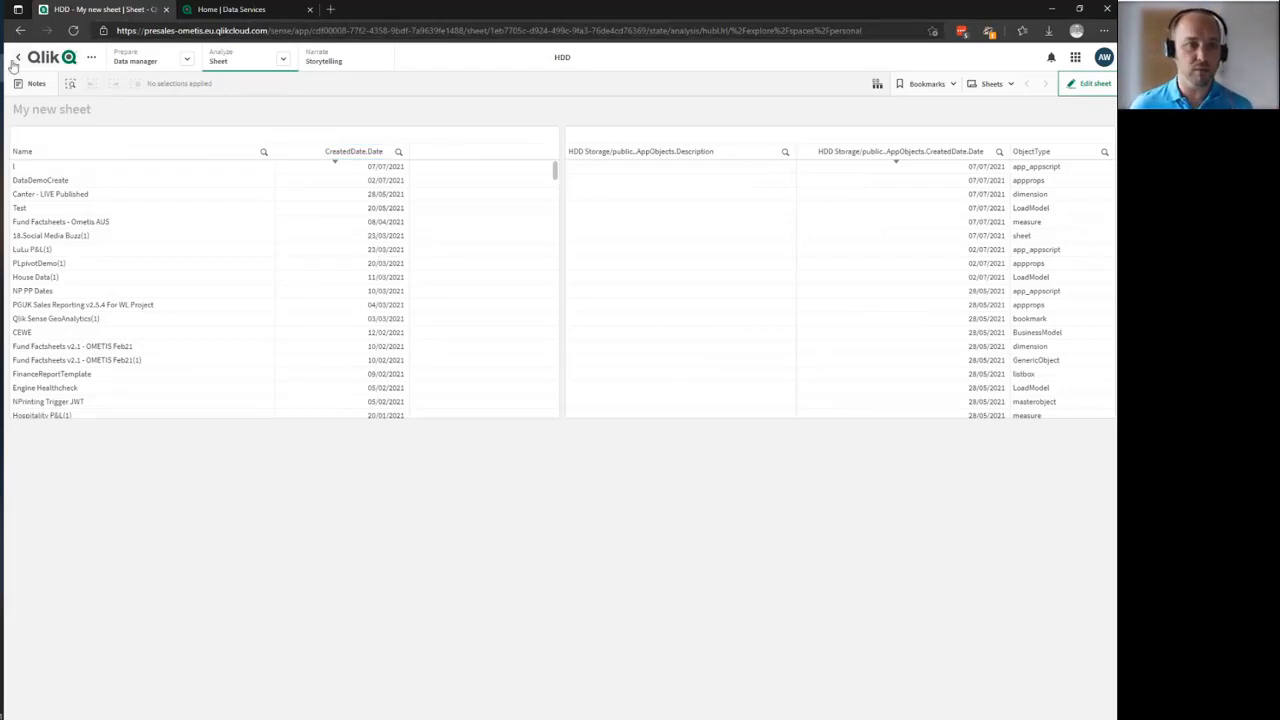
Step: Check the HDD task's applied changes in Qlik Enterprise Manager and log back in to the on-premises Qlik Sense hub
left_click(72, 40)
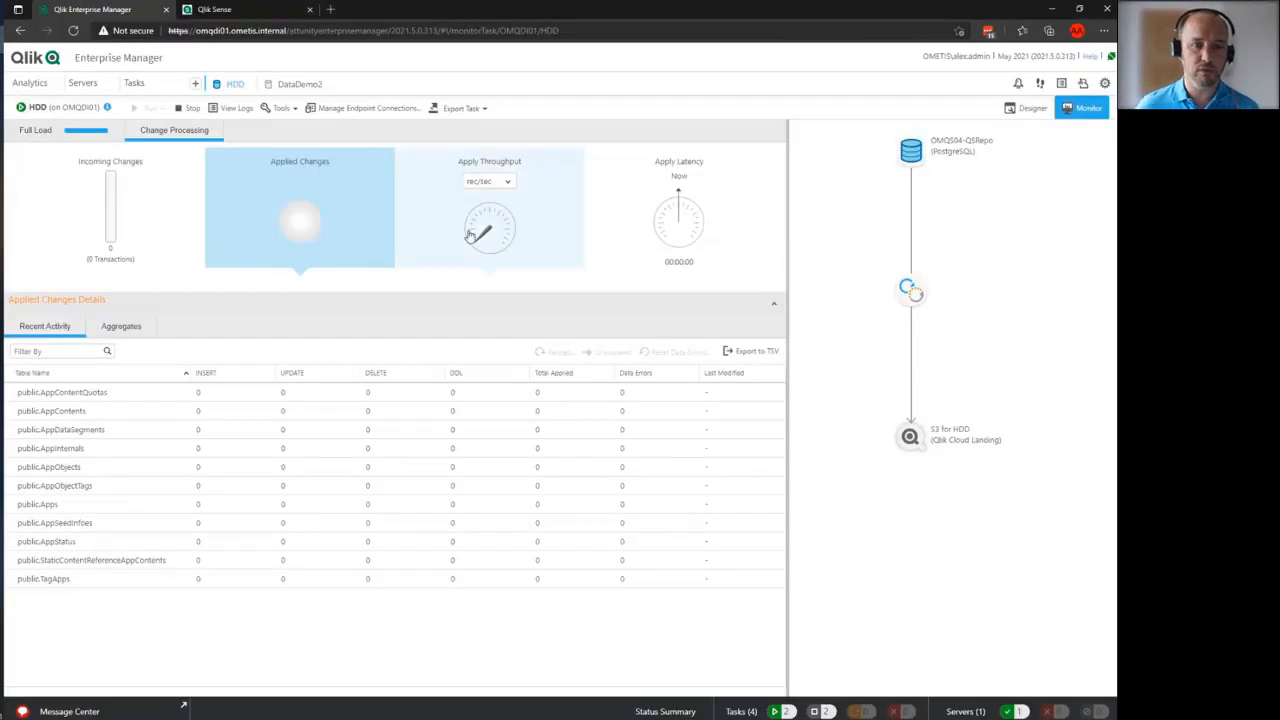
left_click(235, 10)
left_click(626, 258)
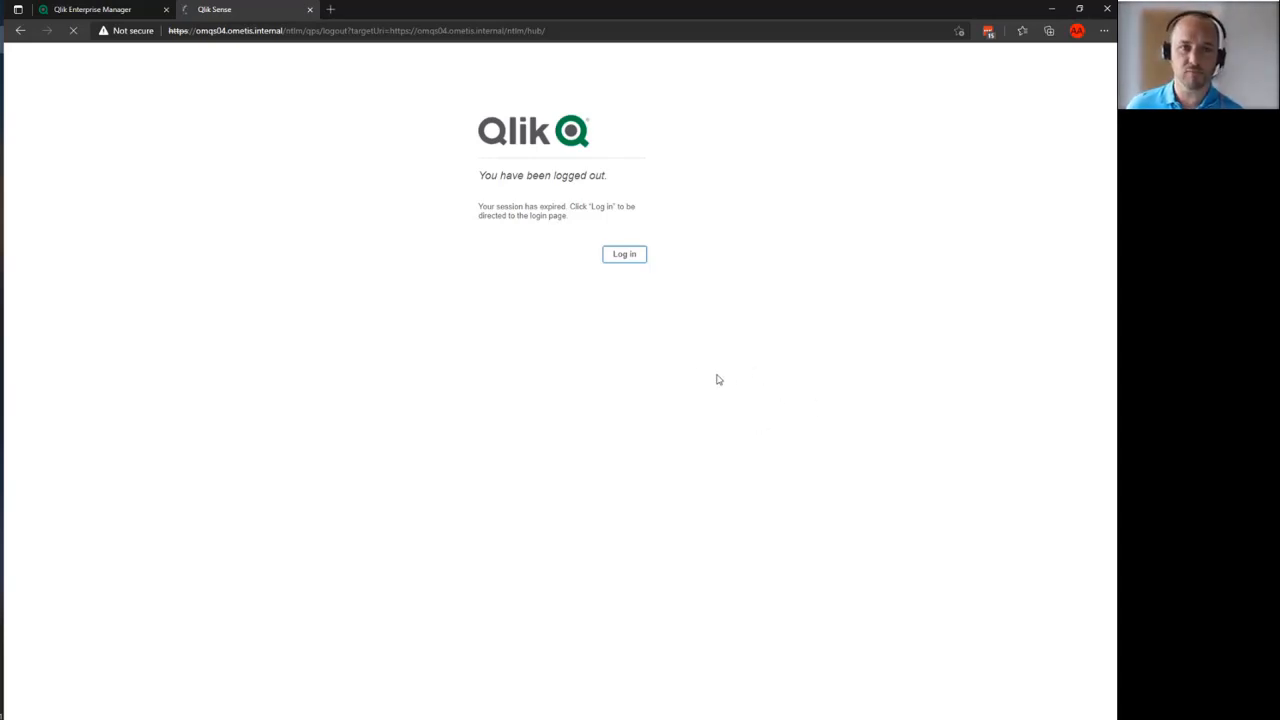
Step: Create a new app named tense in the Work area, checking the system clock before and after, and open the app
left_click(2, 708)
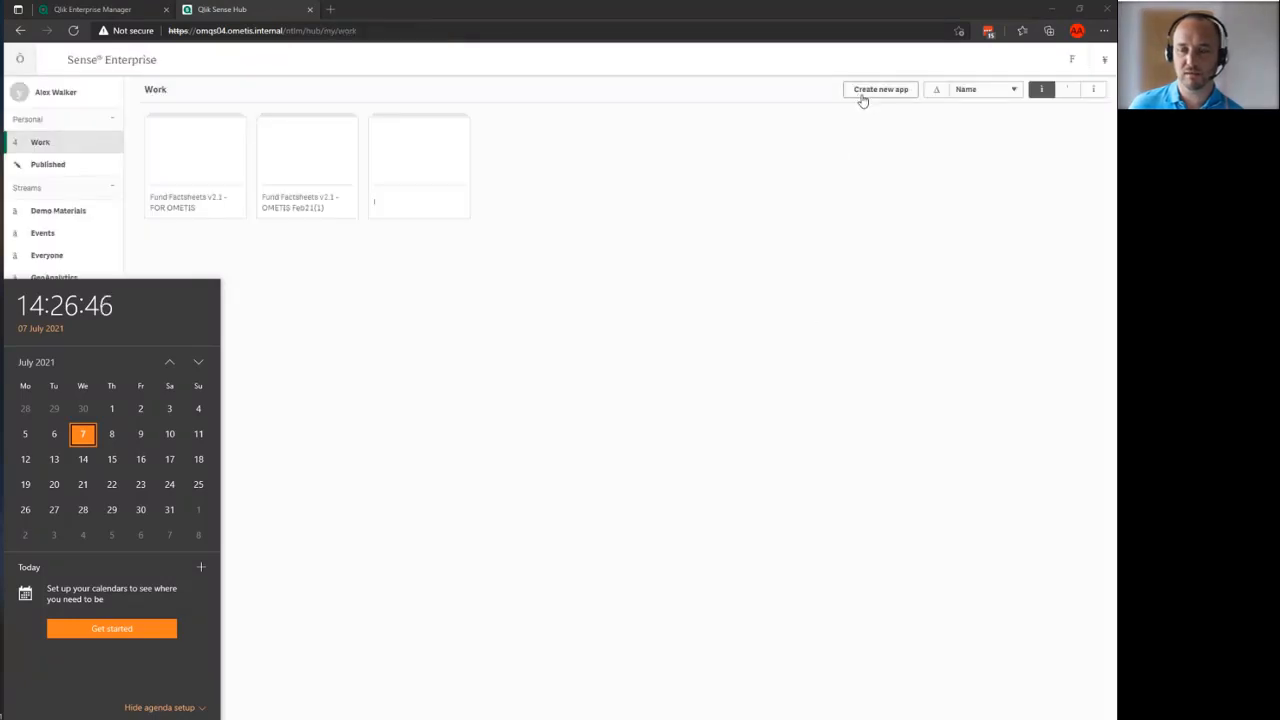
left_click(872, 92)
type("tens")
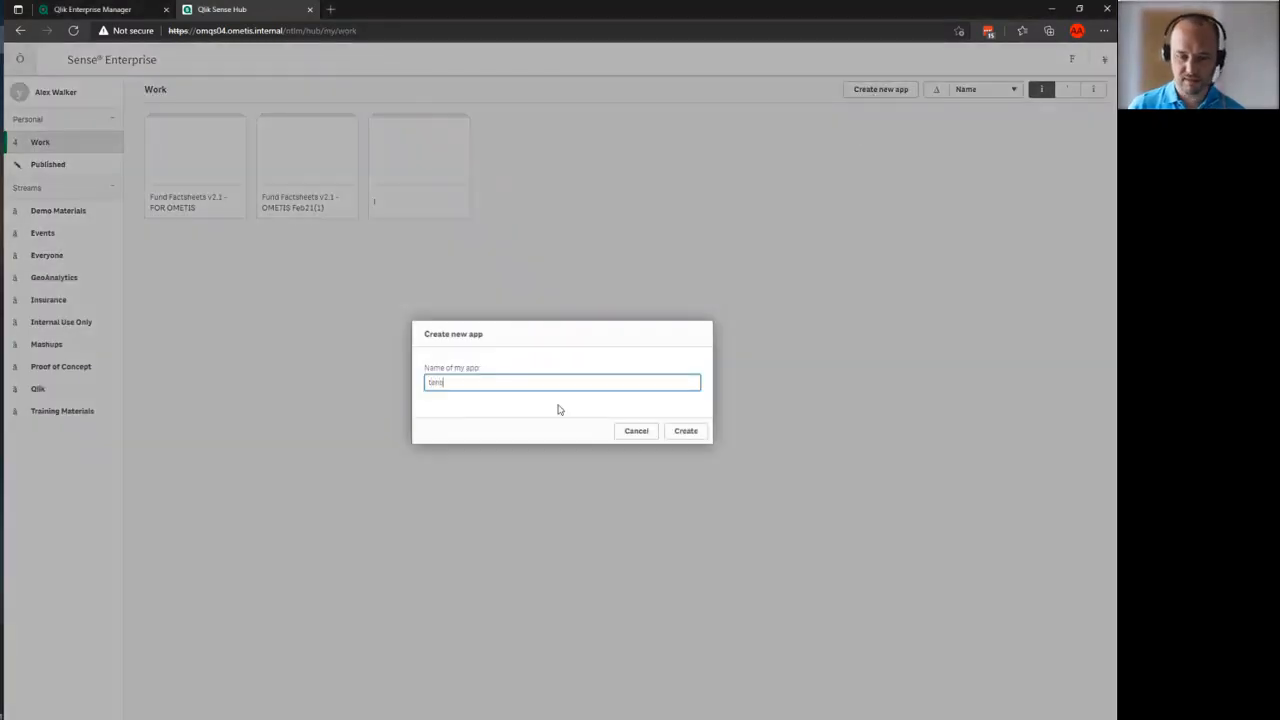
type("e")
key("Return")
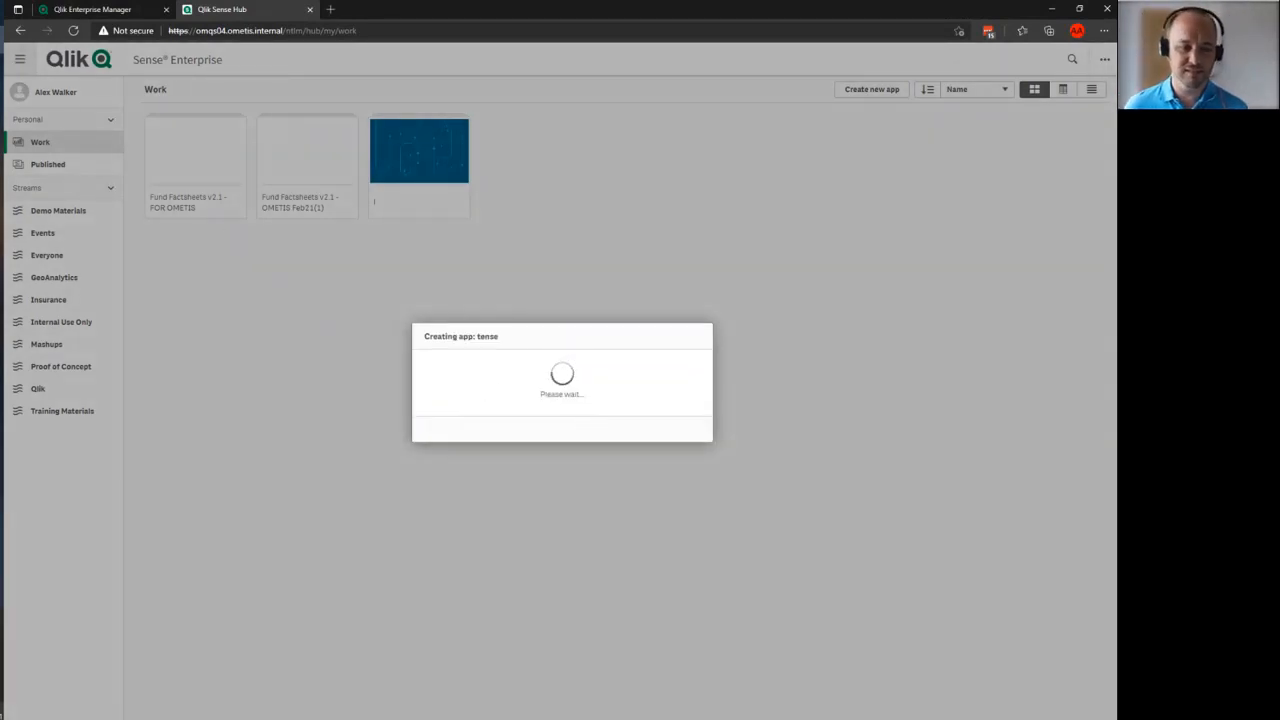
left_click(2, 711)
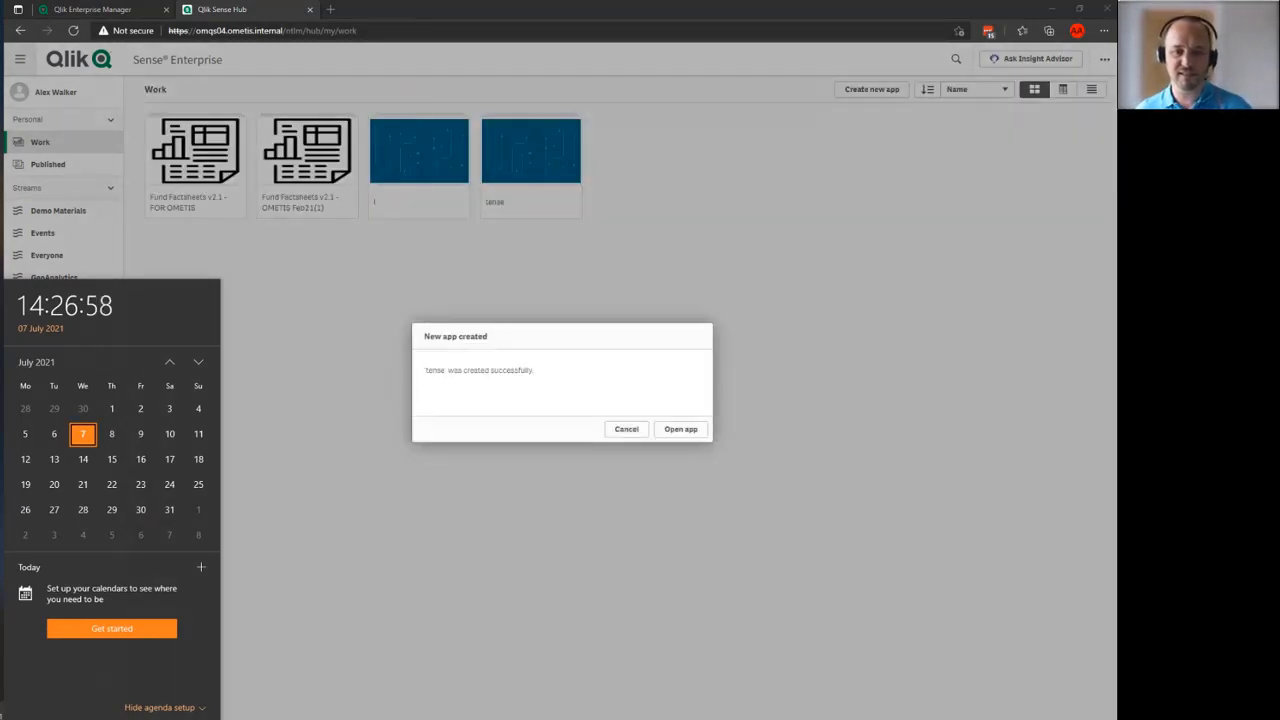
left_click(669, 429)
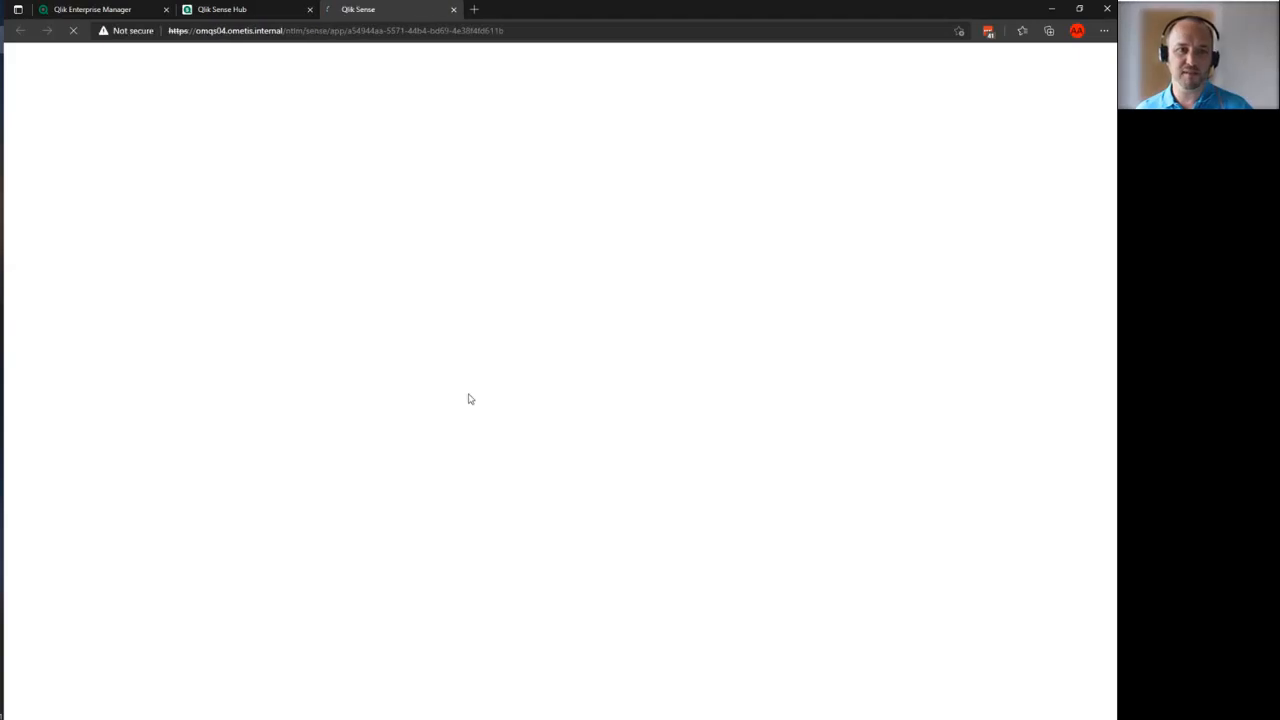
Step: Check the HDD task's applied changes in Enterprise Manager and the HDD assets' update times on the Data Services home page
left_click(128, 8)
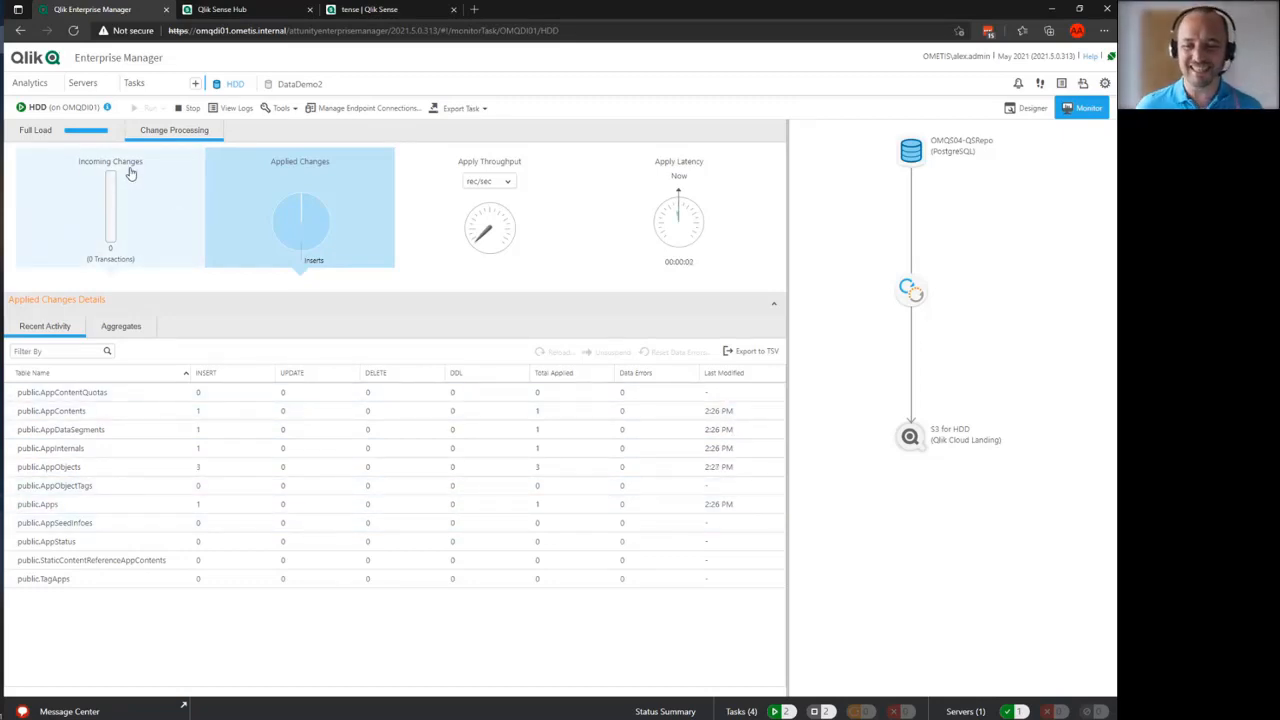
left_click(2, 67)
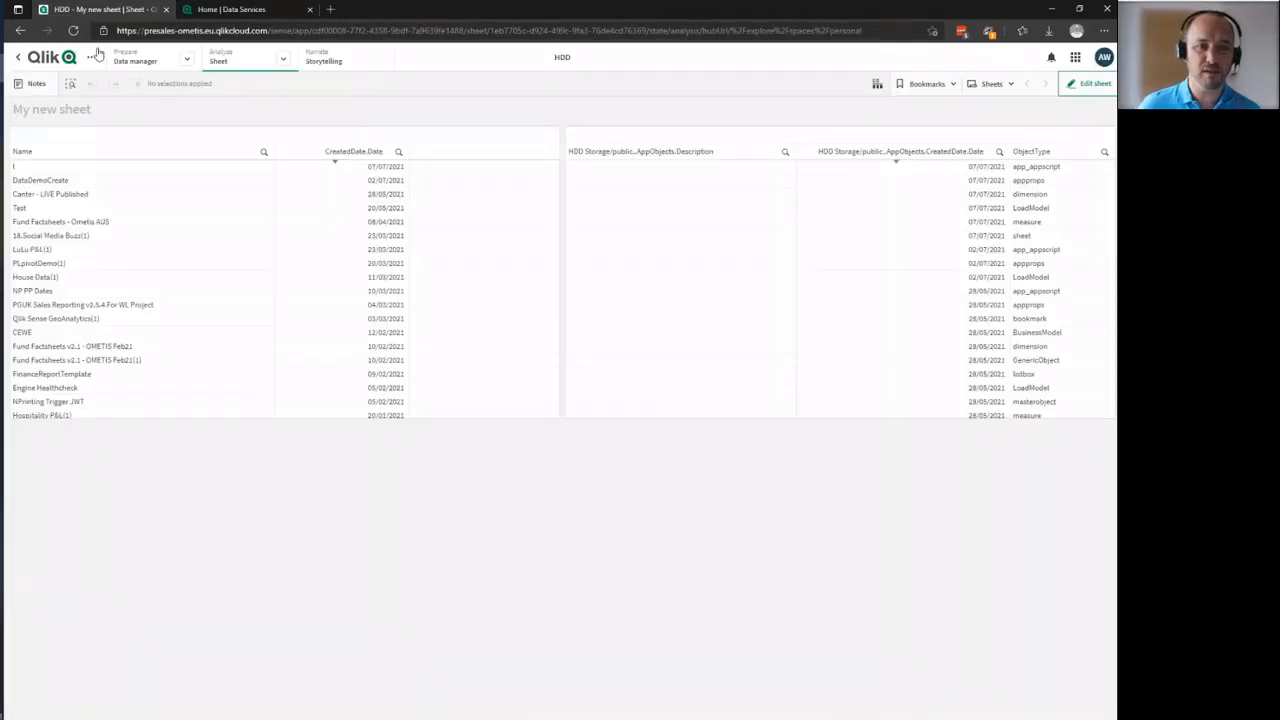
left_click(251, 9)
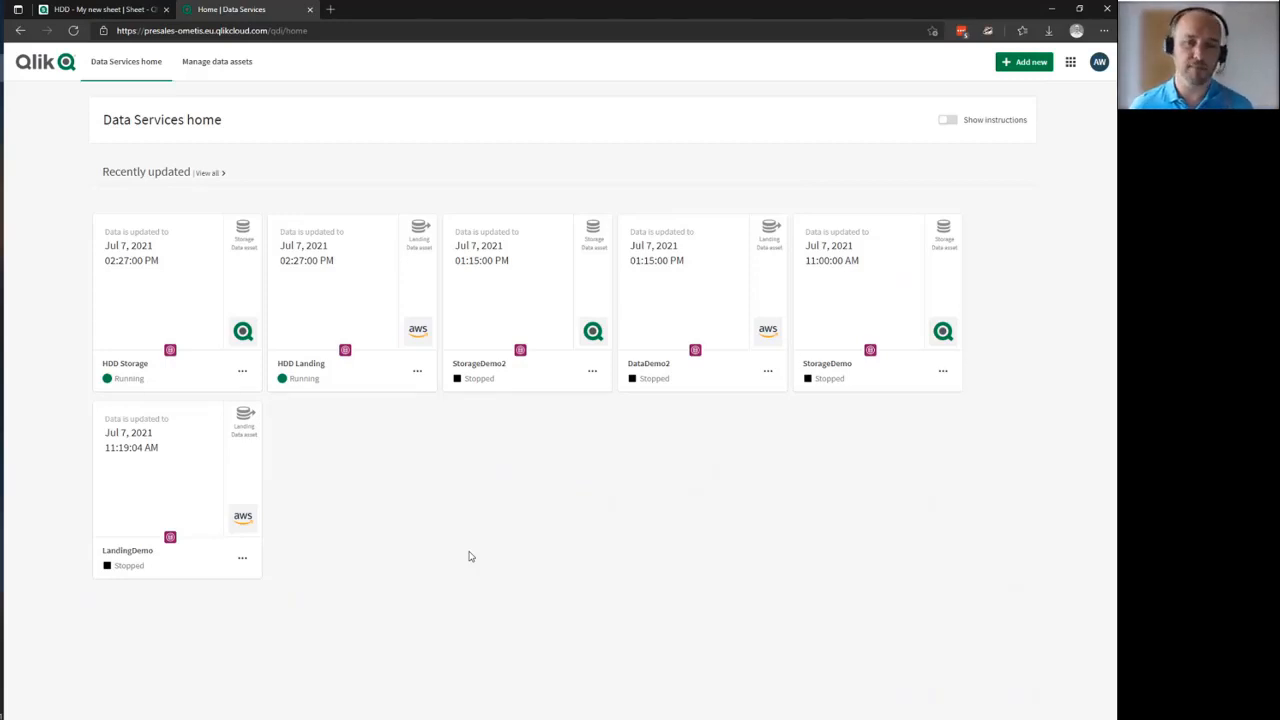
Step: Reload the HDD app's data from the sheet's edit mode, finish editing, and filter the sheet to the app name tense
left_click(100, 9)
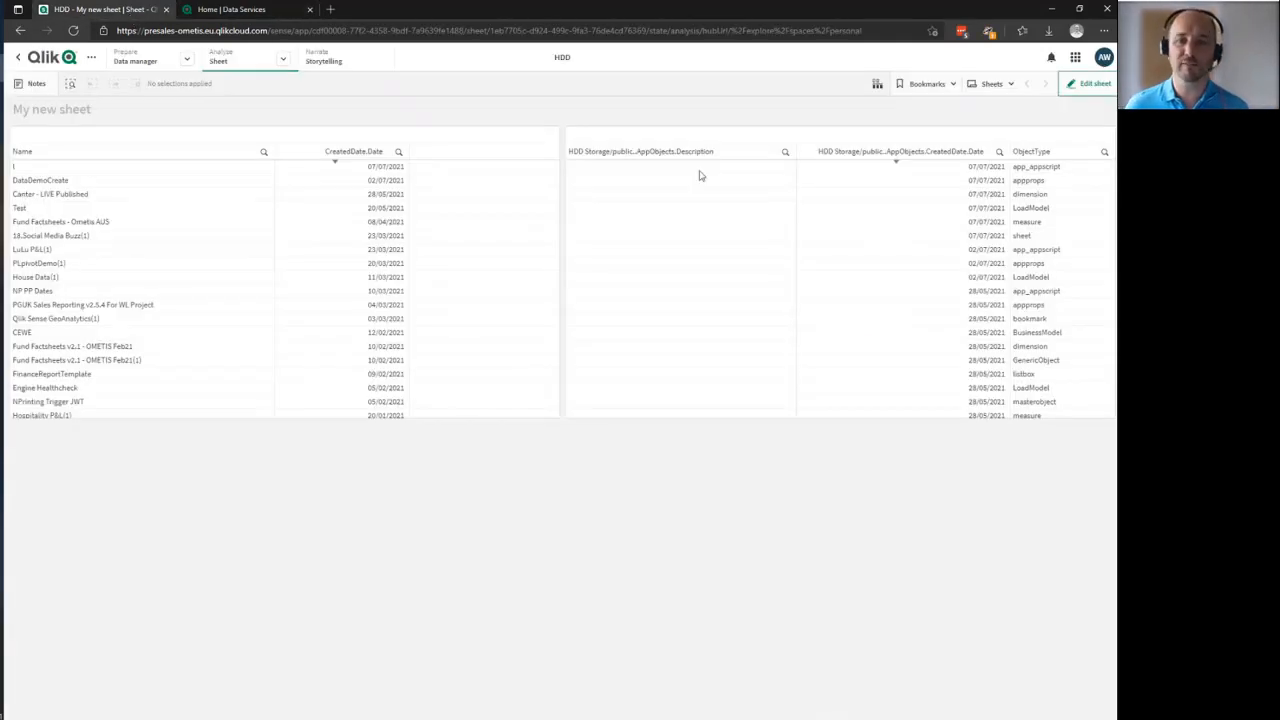
left_click(1073, 86)
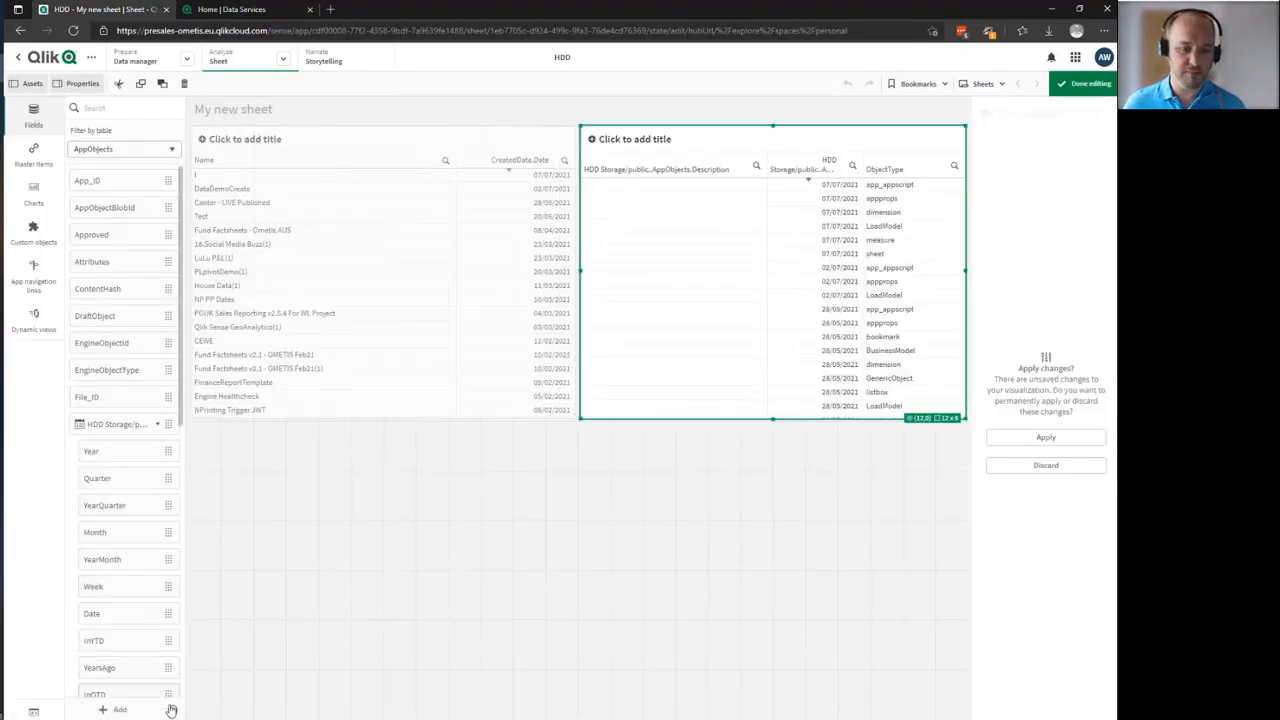
left_click(172, 710)
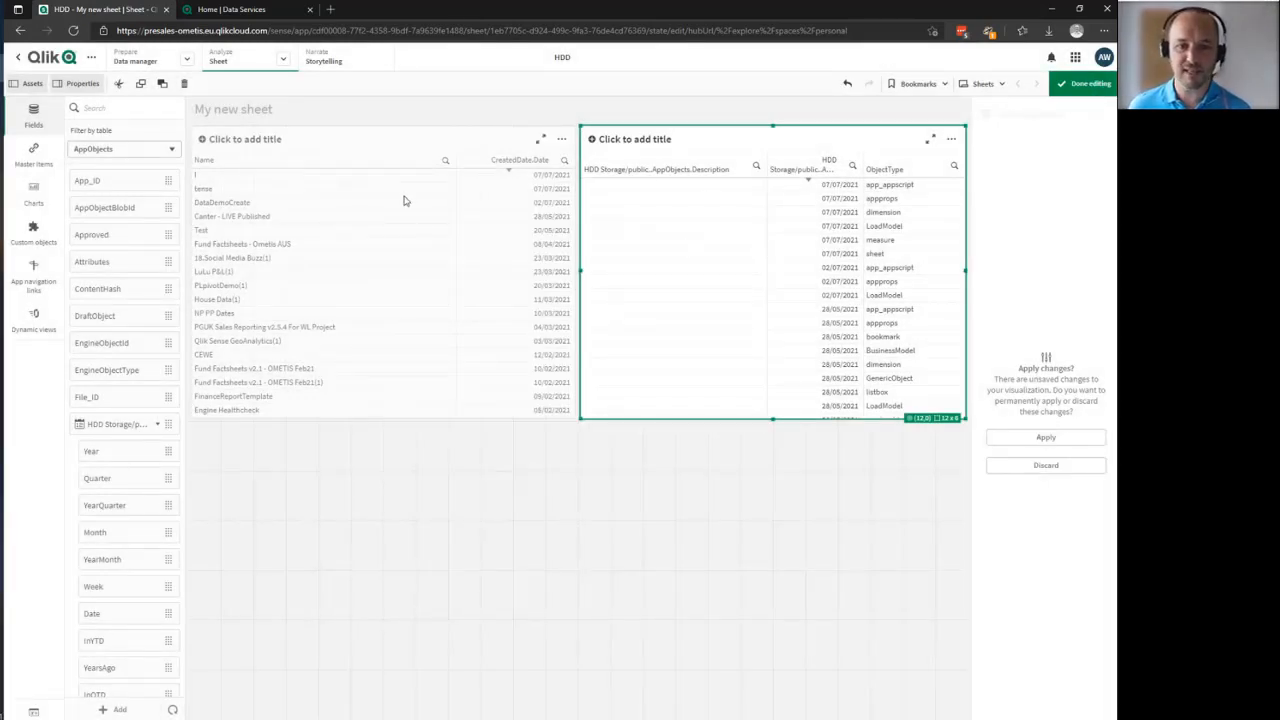
left_click(1082, 84)
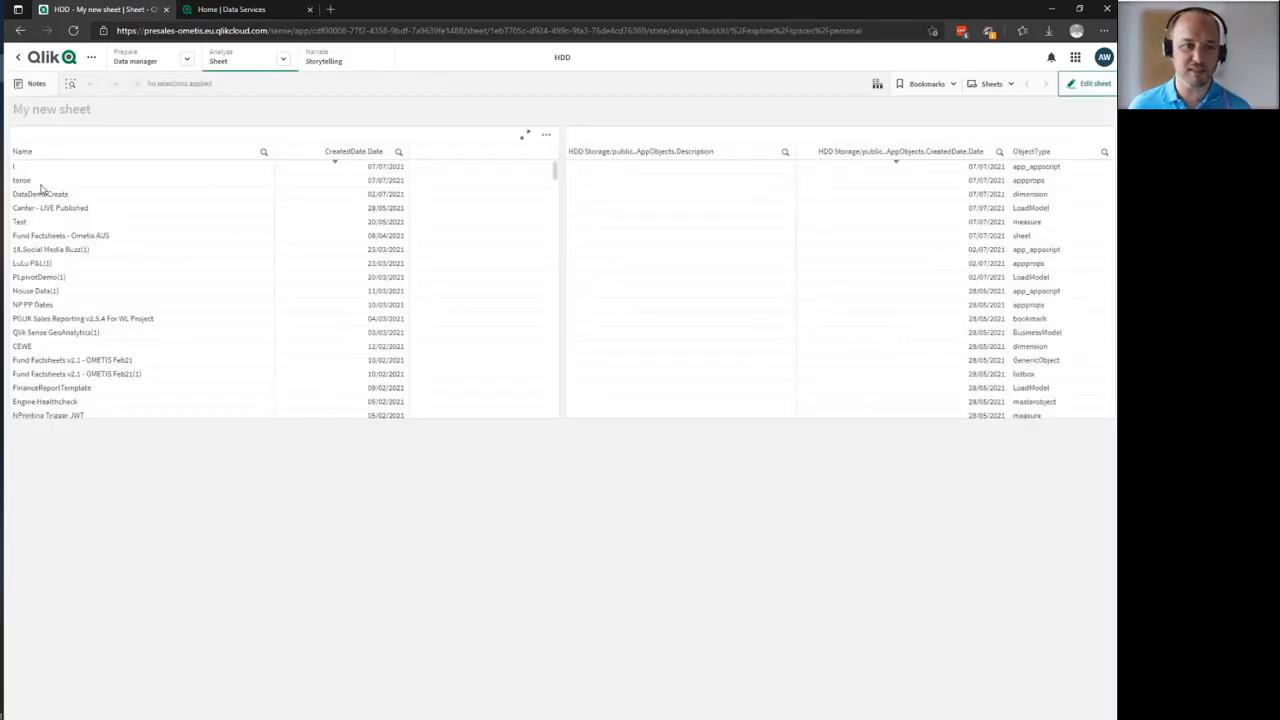
left_click(149, 182)
left_click(253, 132)
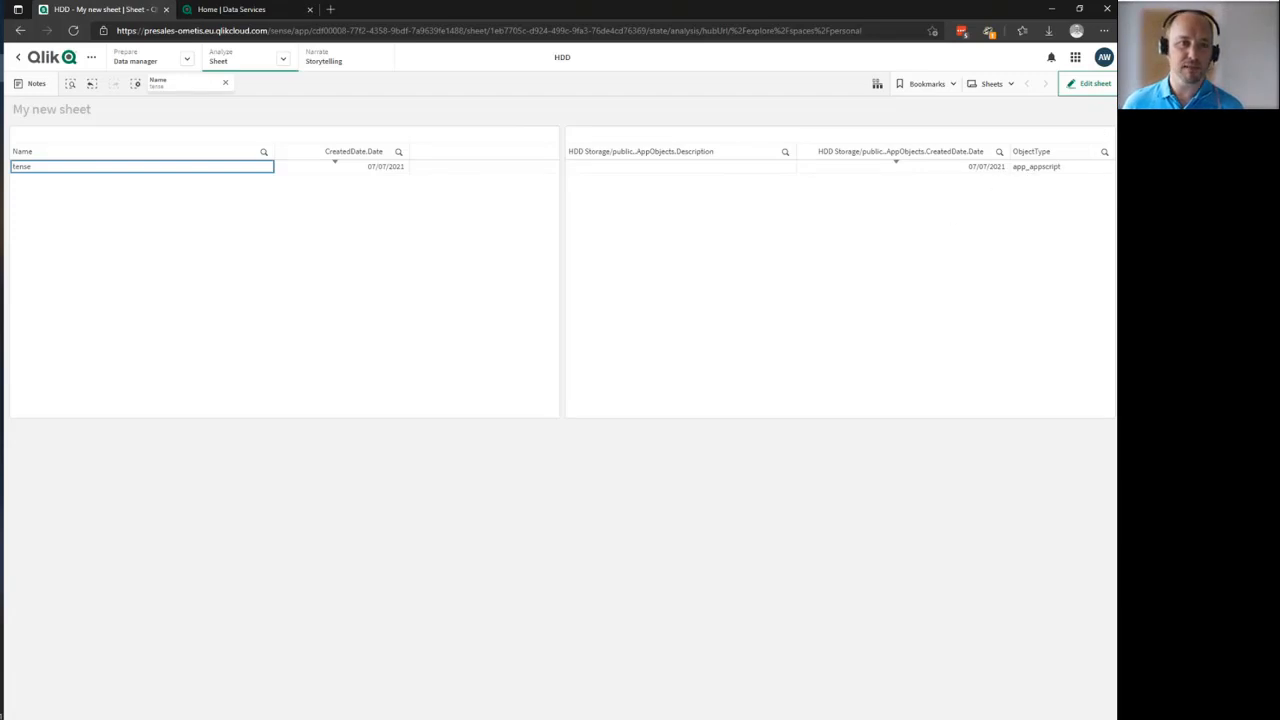
Step: Review the HDD task's applied changes in Enterprise Manager alongside the filtered sheet, and switch to the Hybrid Data Delivery slide in PowerPoint
left_click(2, 41)
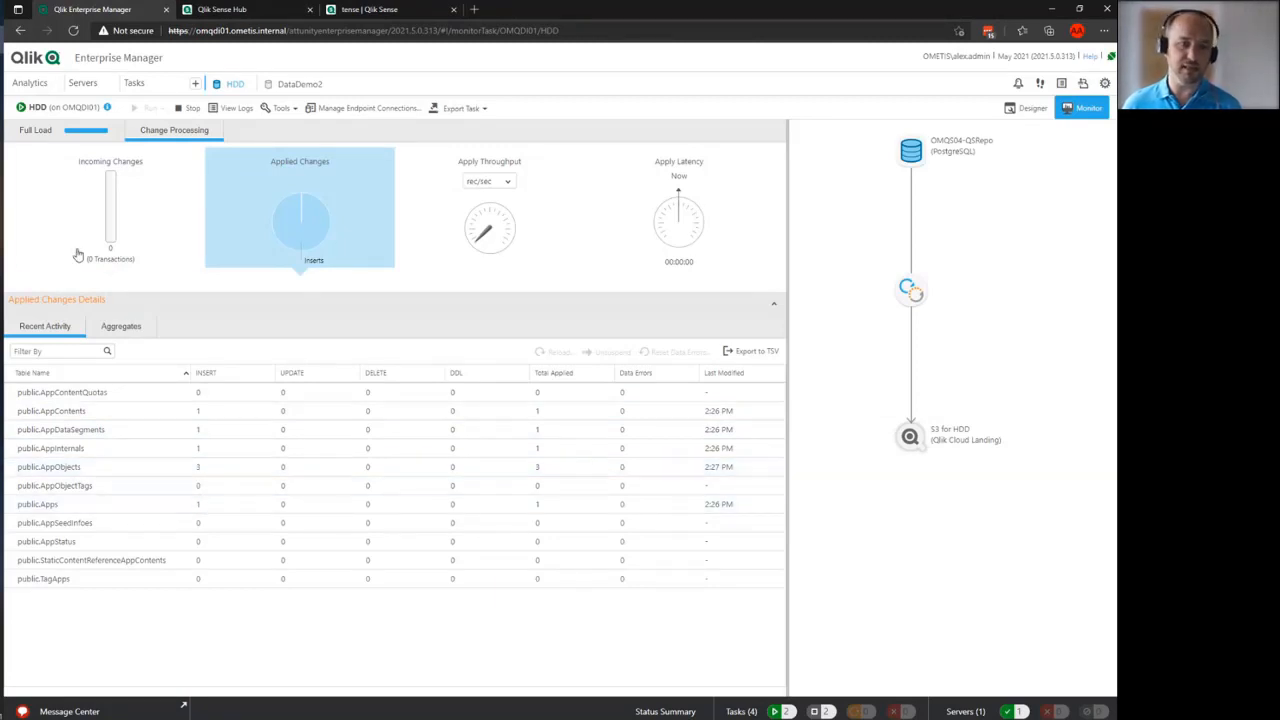
left_click(2, 69)
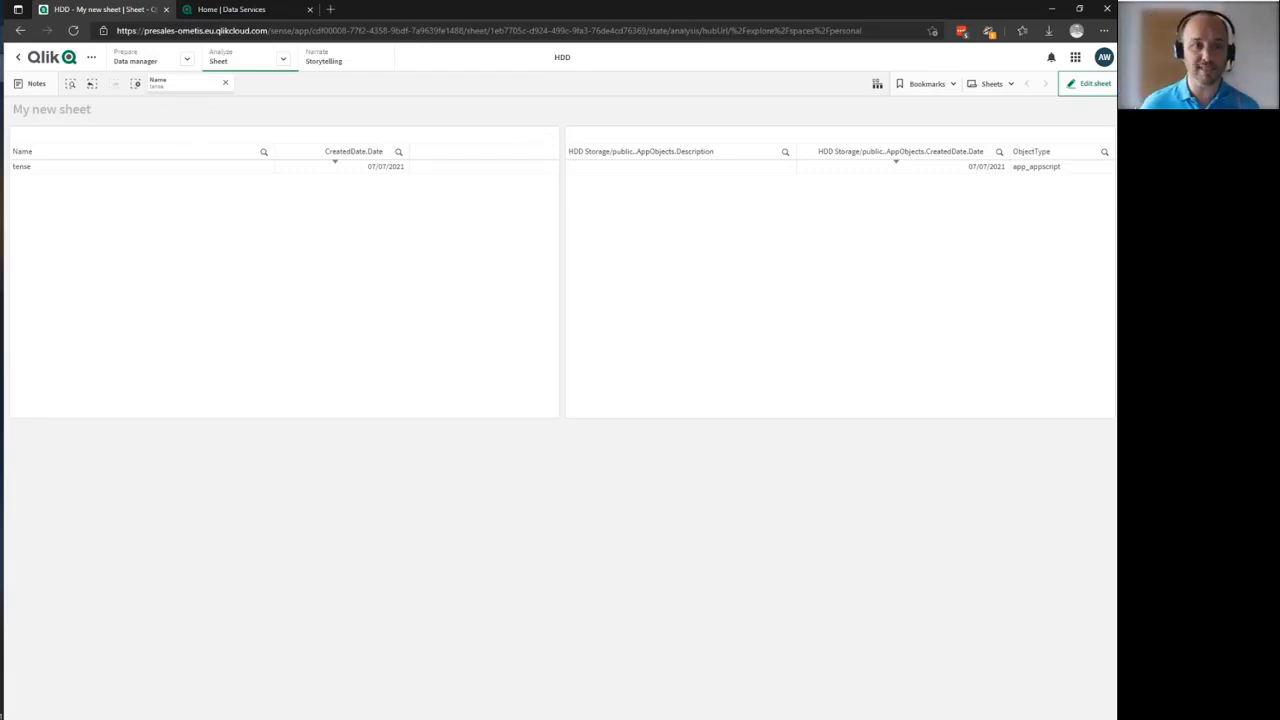
left_click(2, 39)
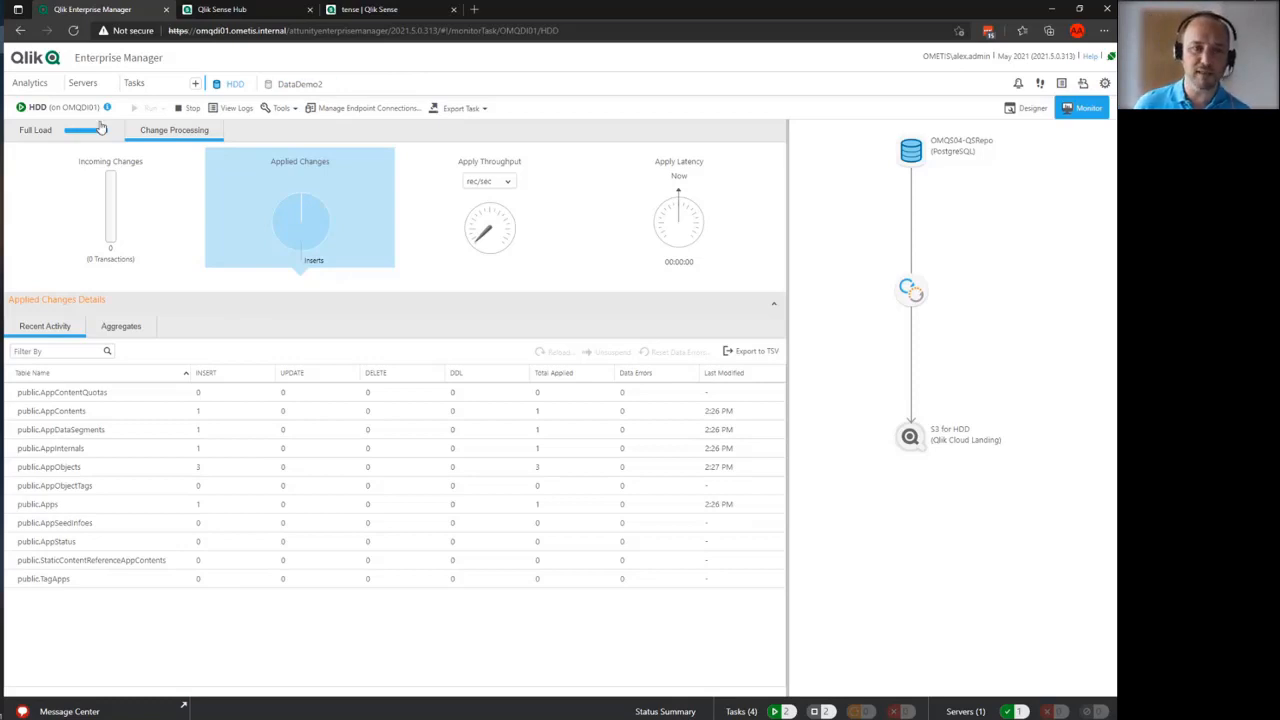
key("alt+Tab")
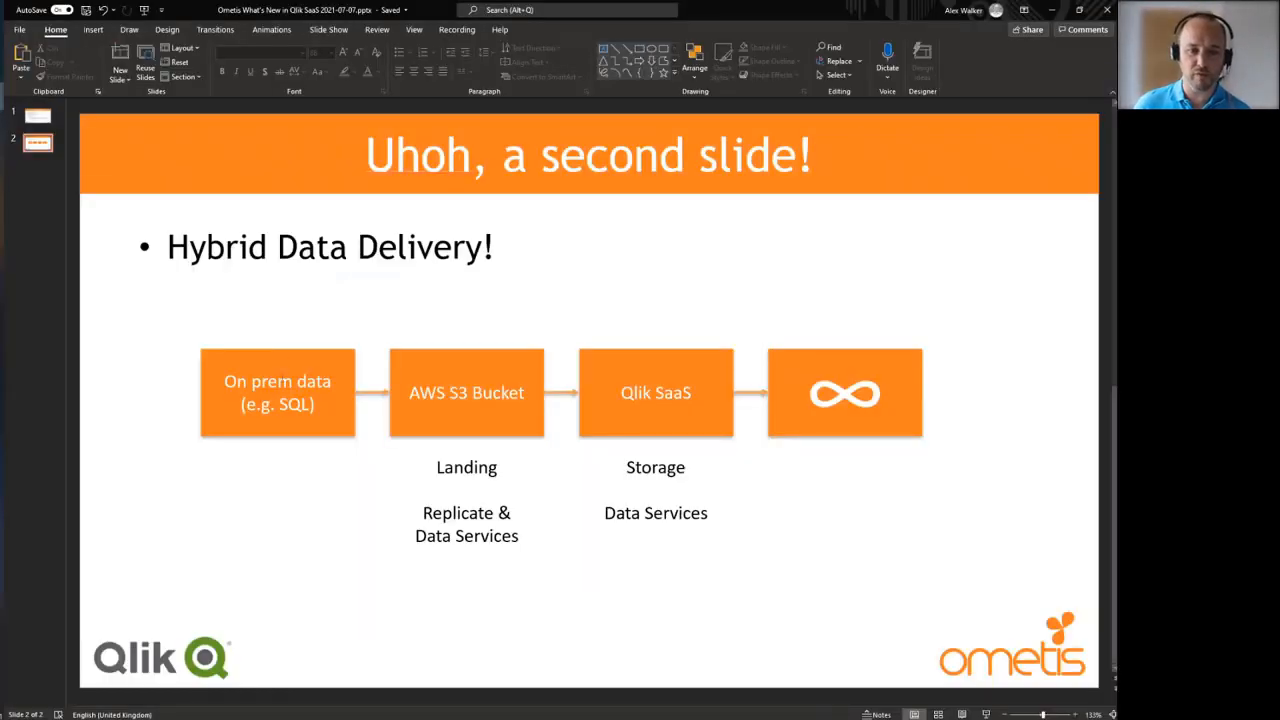